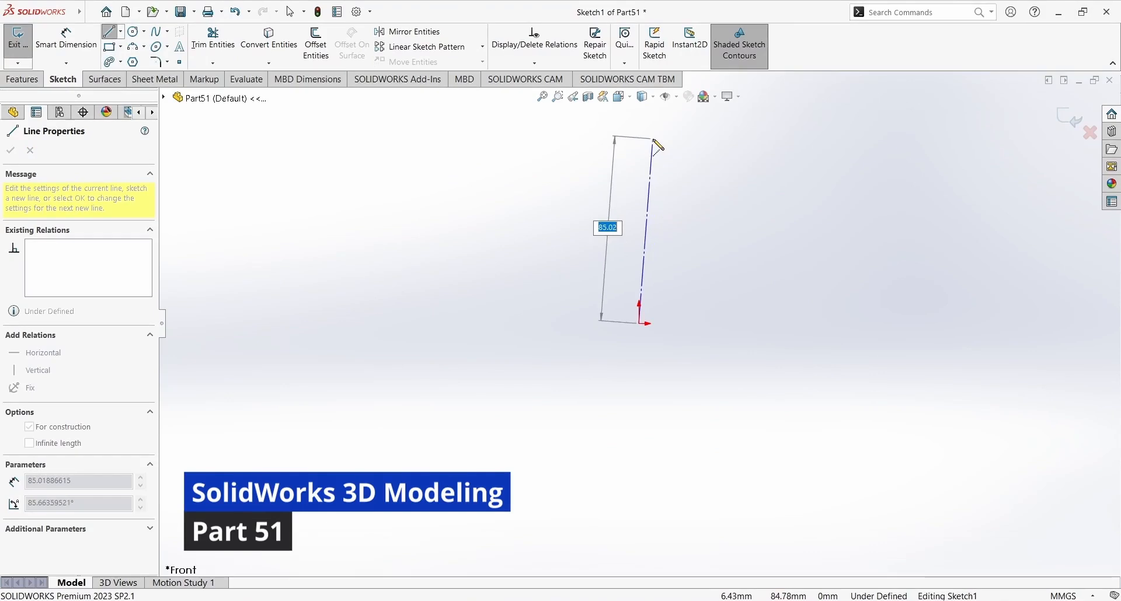
# Step: Sketch a vertical centerline about 85 mm long up from the origin and a horizontal base line about 51 mm long leftward from the origin
pyautogui.click(639, 134)
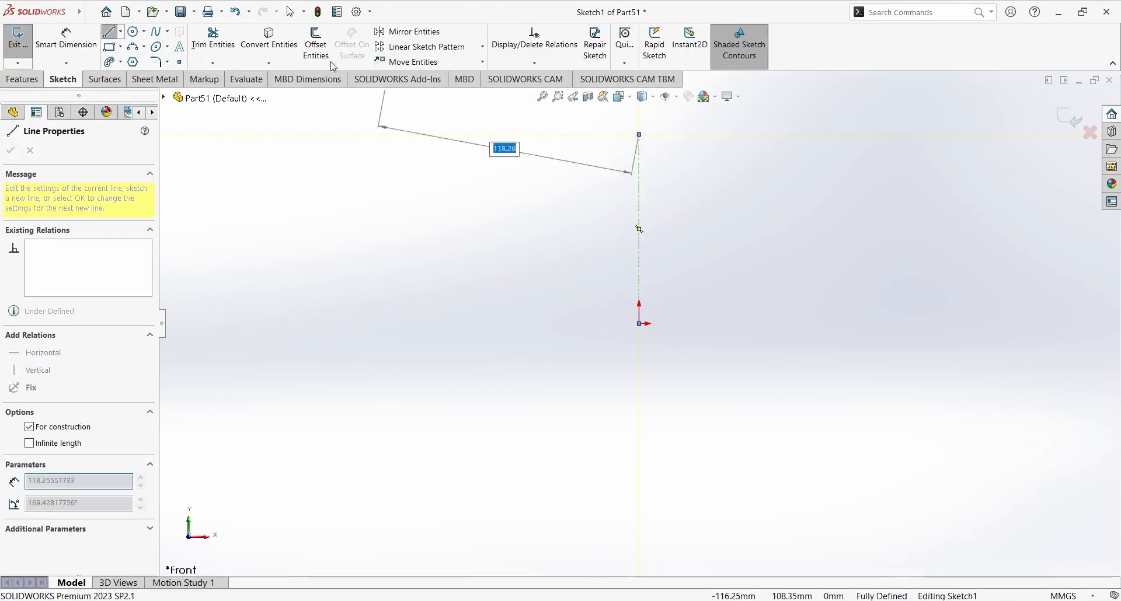
pyautogui.press('Escape')
pyautogui.click(110, 32)
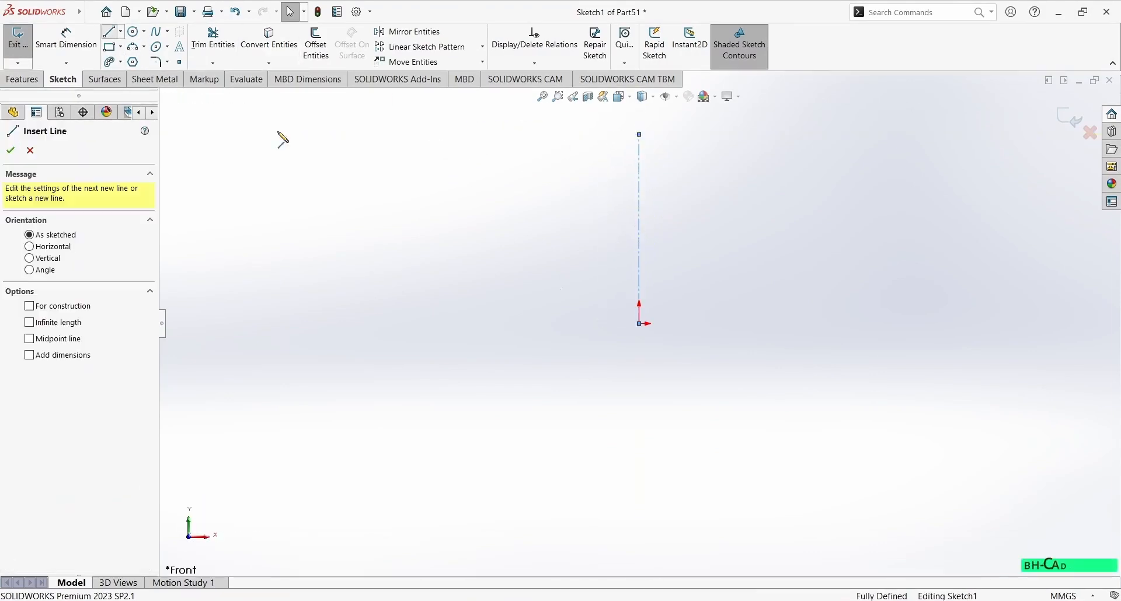
pyautogui.click(639, 324)
pyautogui.click(528, 324)
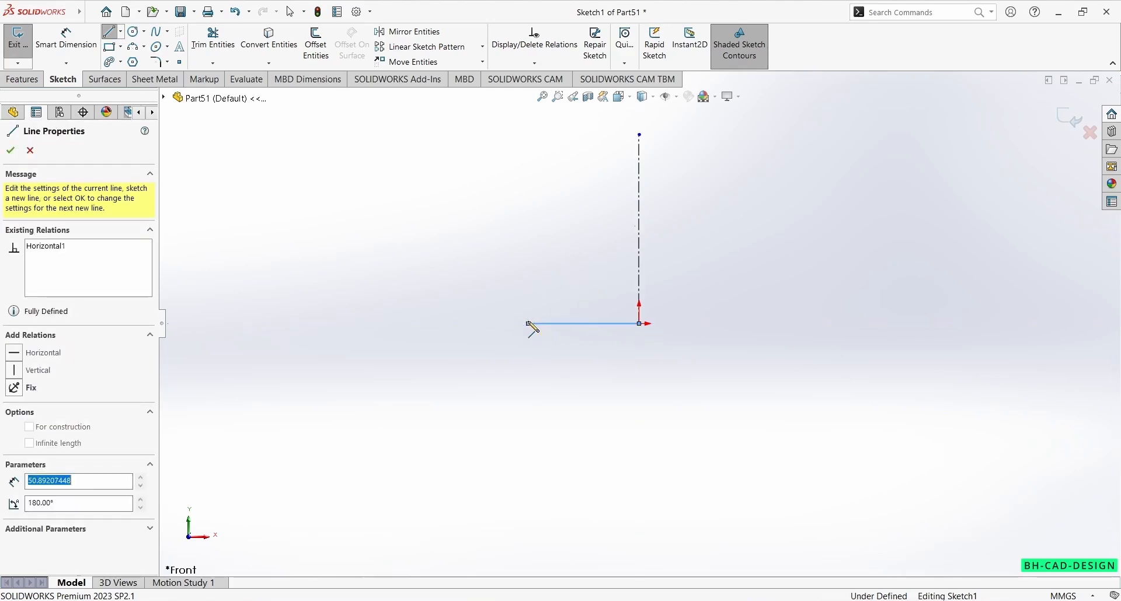
pyautogui.hotkey('alt', 'Tab')
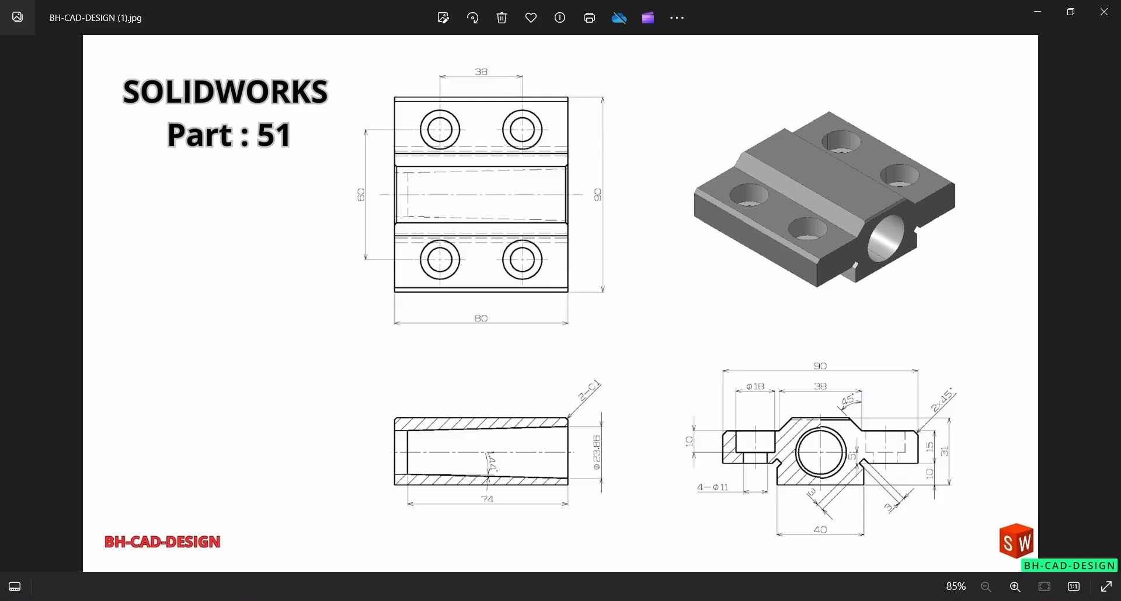
pyautogui.hotkey('alt', 'Tab')
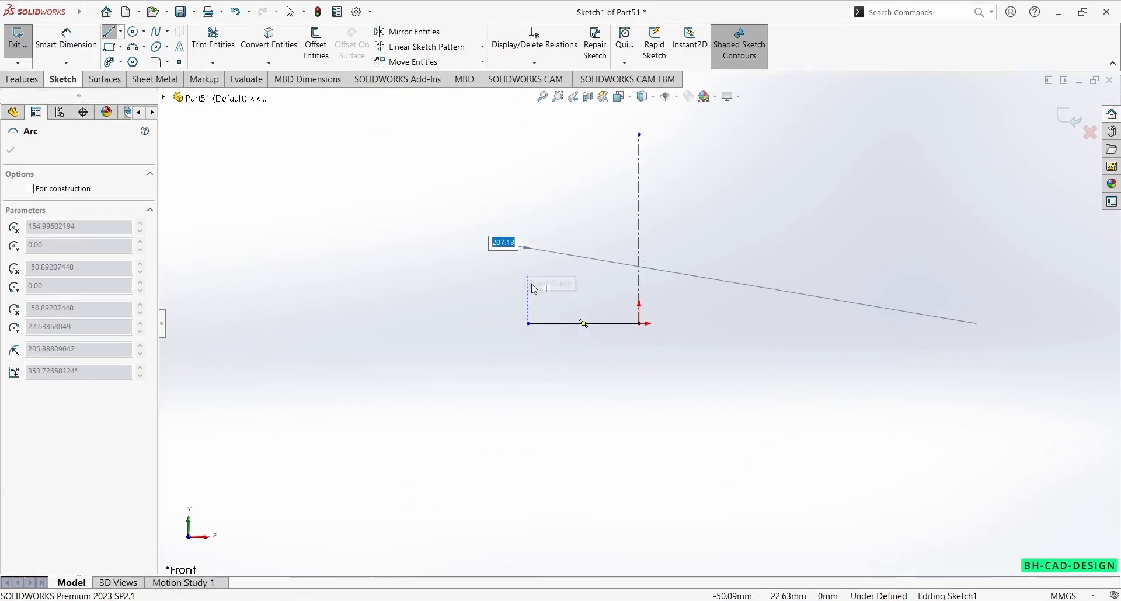
pyautogui.press('Escape')
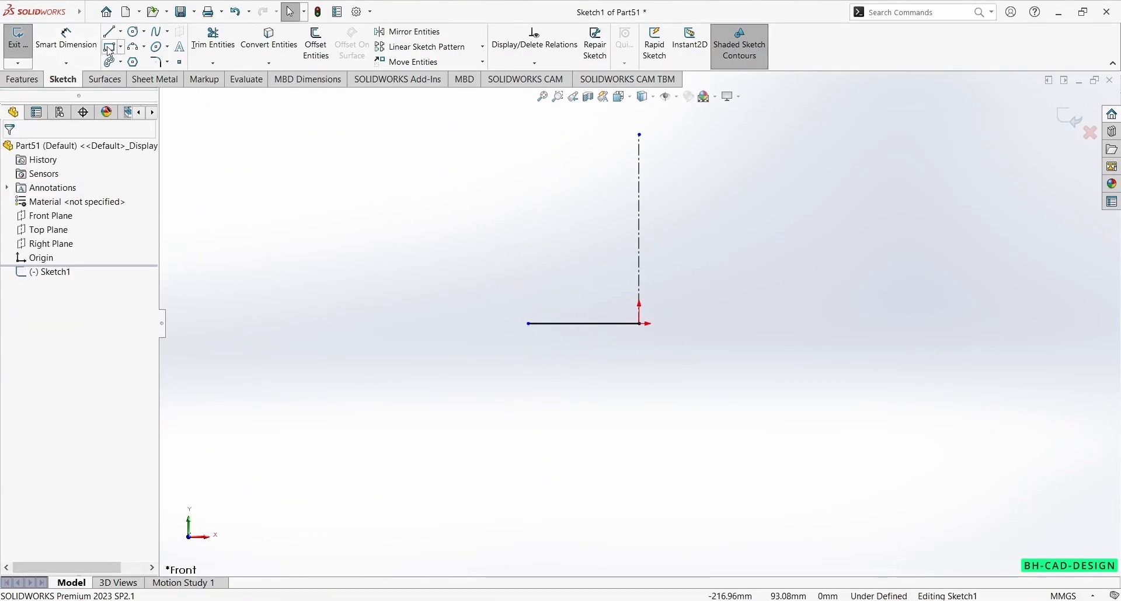
# Step: From the base line's left end, sketch a vertical line about 21 mm high followed by the three 45° segments of the relief notch
pyautogui.press('l')
pyautogui.click(528, 324)
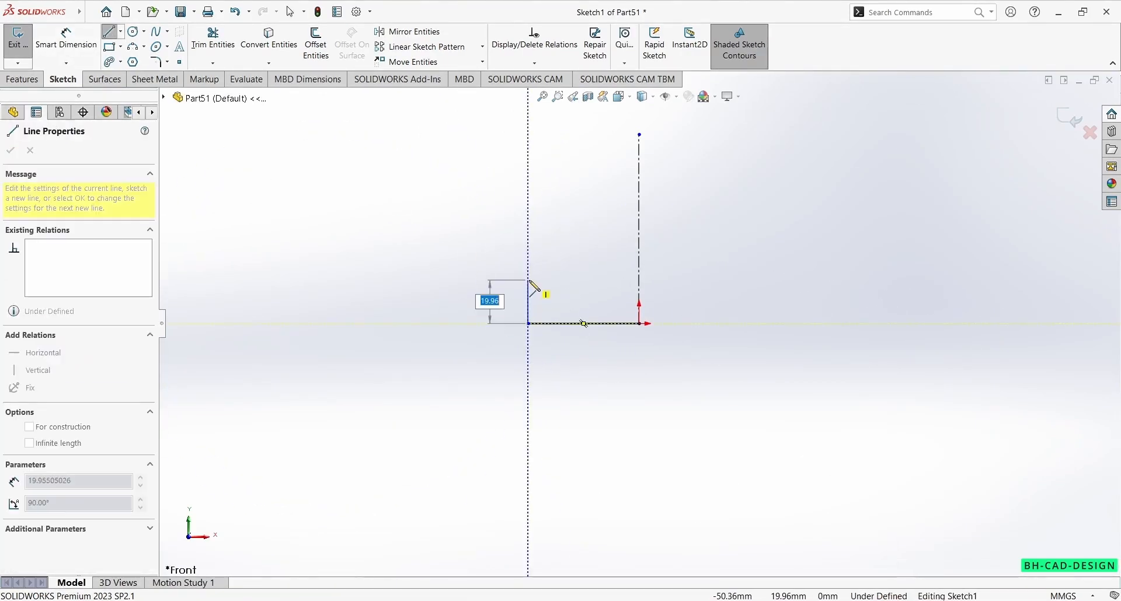
pyautogui.click(529, 279)
pyautogui.click(542, 266)
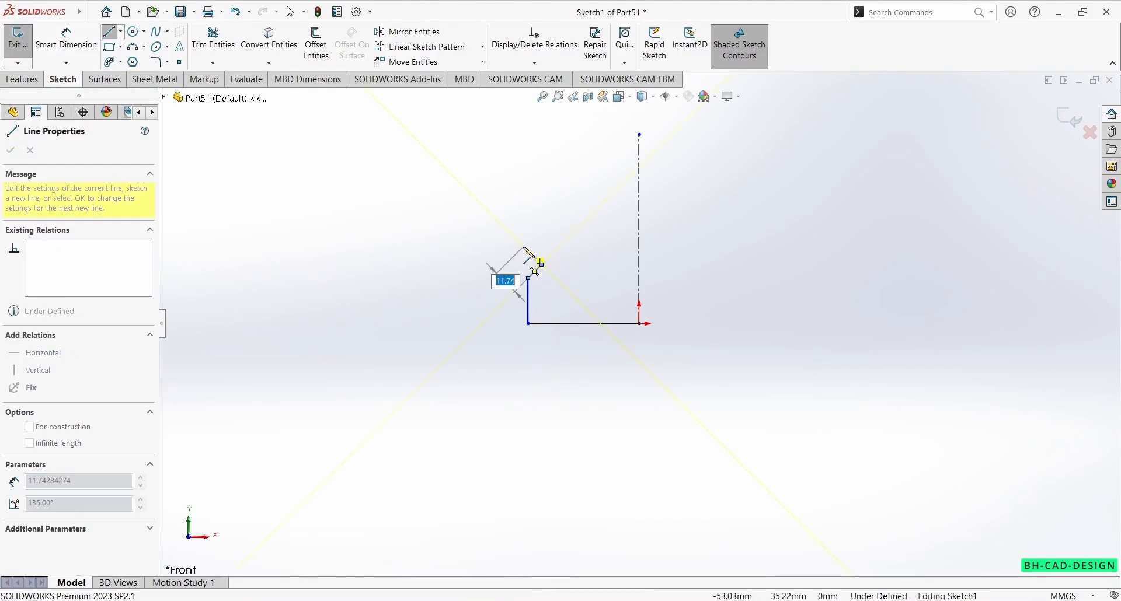
pyautogui.click(528, 251)
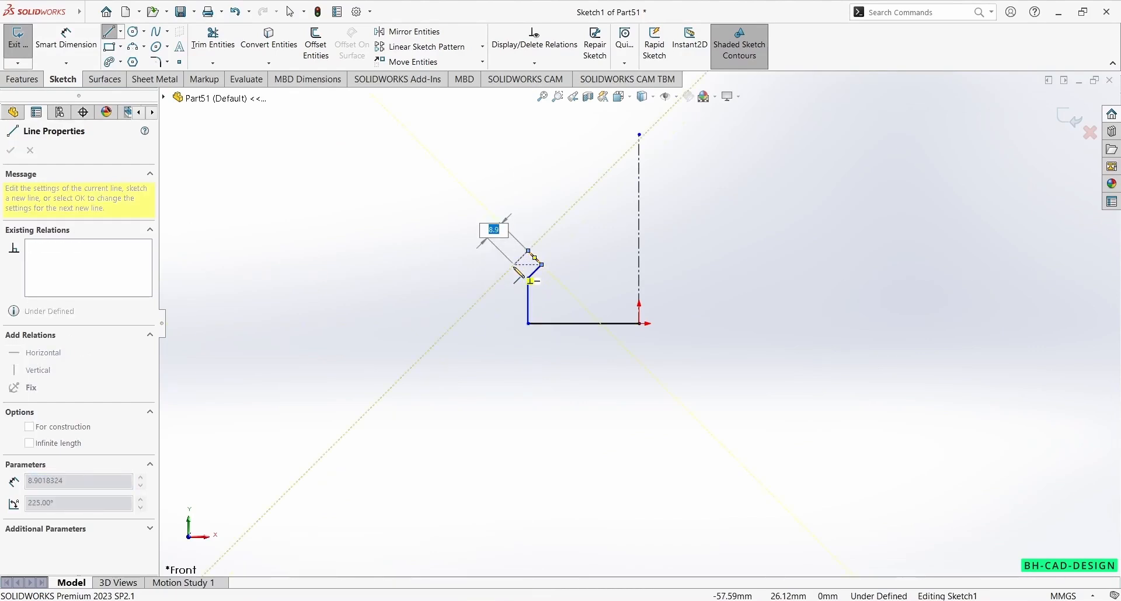
pyautogui.doubleClick(515, 267)
# Step: Continue the profile from the notch with the flange's underside, side and top edges, a 45° slope, and a horizontal top line to the centerline
pyautogui.click(514, 265)
pyautogui.click(445, 265)
pyautogui.click(445, 185)
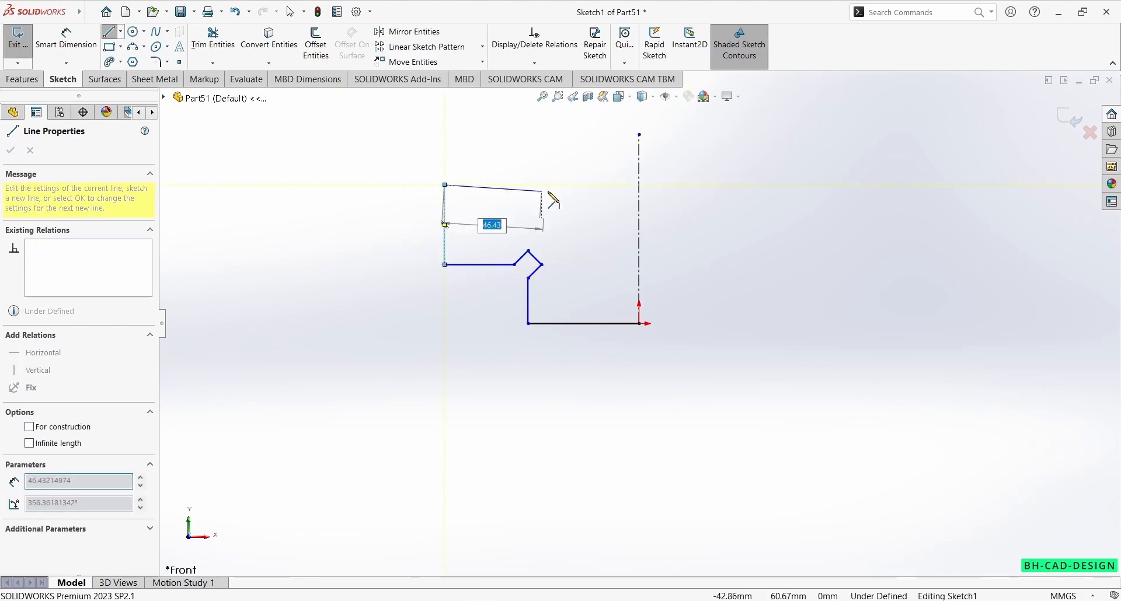
pyautogui.click(576, 185)
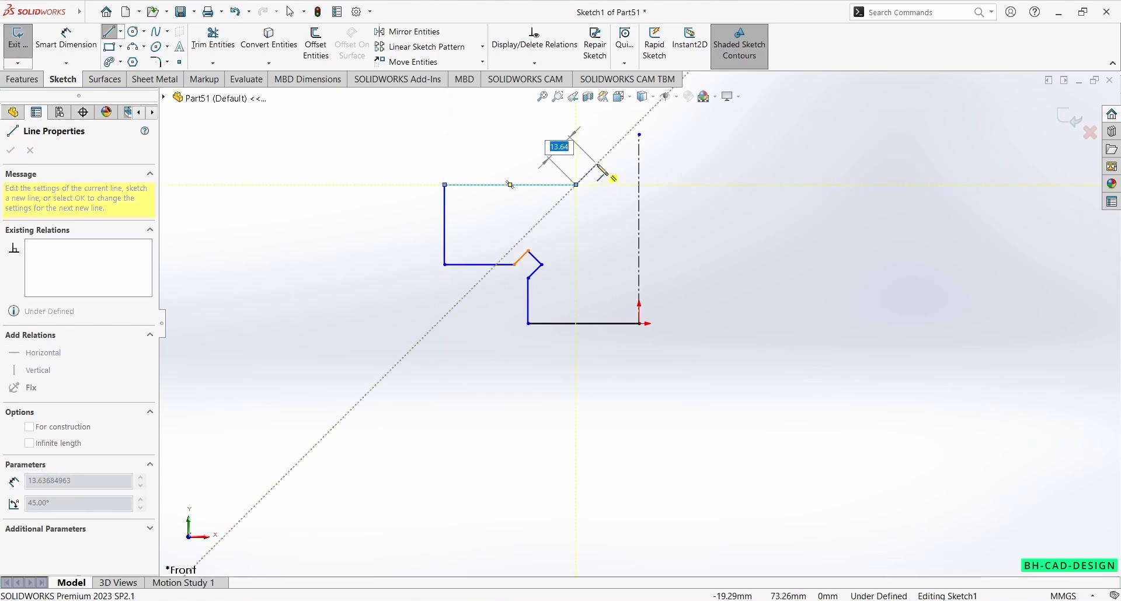
pyautogui.click(597, 165)
pyautogui.click(640, 164)
pyautogui.press('Escape')
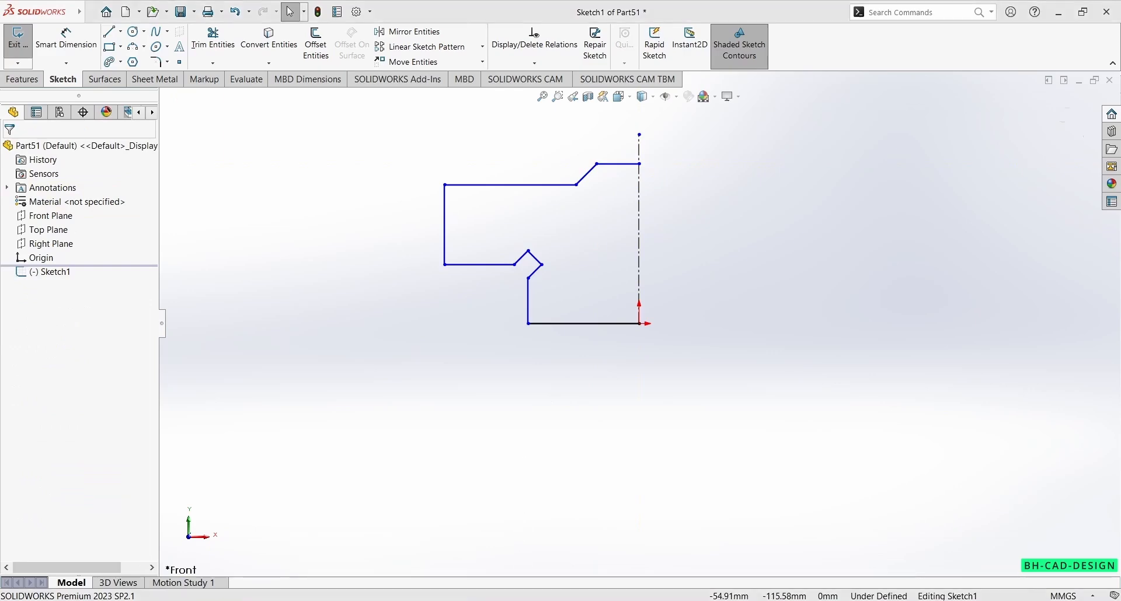
# Step: Check the reference drawing and dimension the base's full width across the centerline as 40 mm
pyautogui.hotkey('alt', 'Tab')
pyautogui.hotkey('alt', 'Tab')
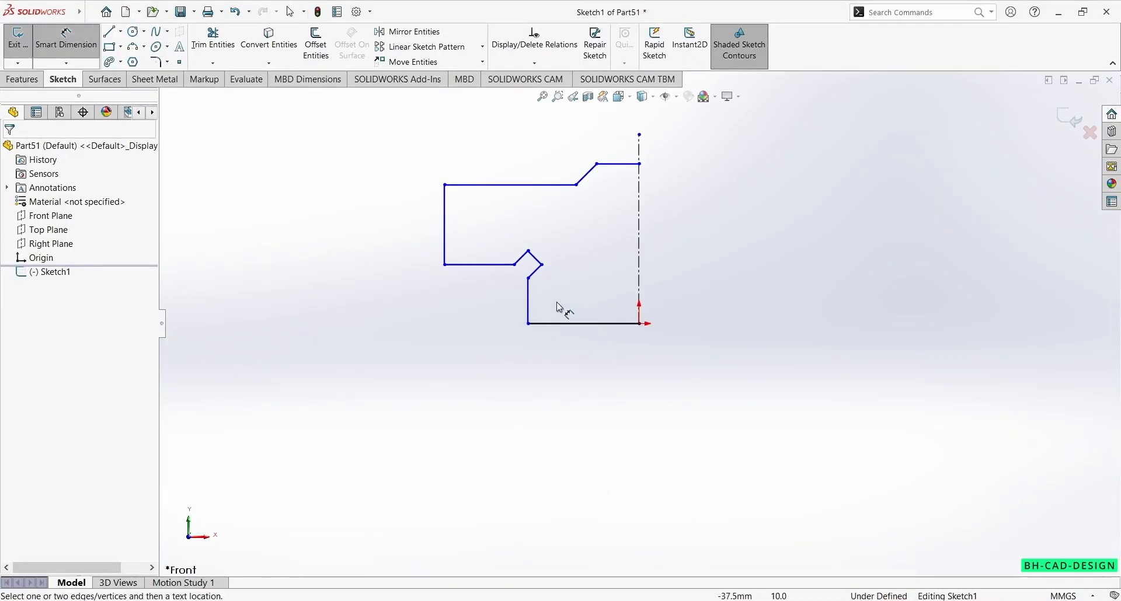
pyautogui.click(552, 323)
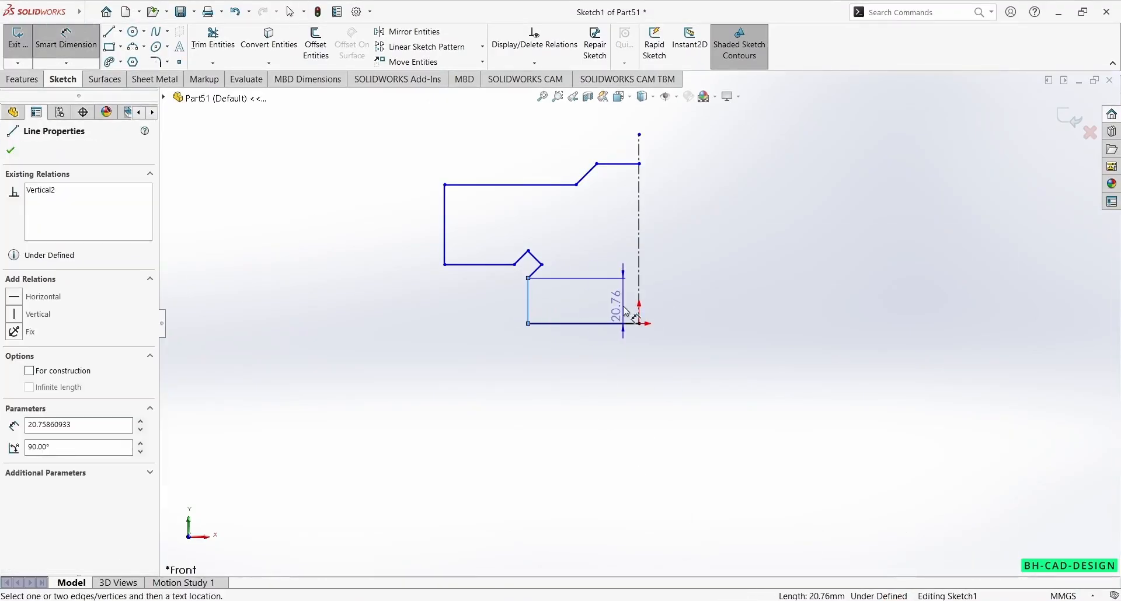
pyautogui.click(642, 399)
pyautogui.write('40')
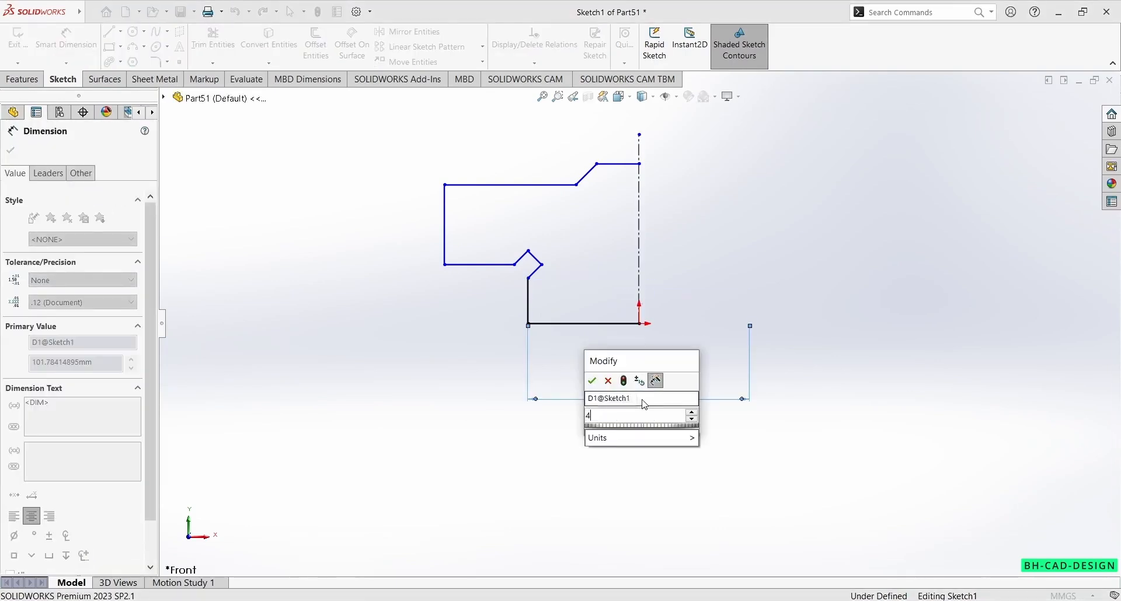
pyautogui.press('Return')
# Step: Check the reference drawing and dimension the height from the base line to the flange's underside as 10 mm
pyautogui.hotkey('alt', 'Tab')
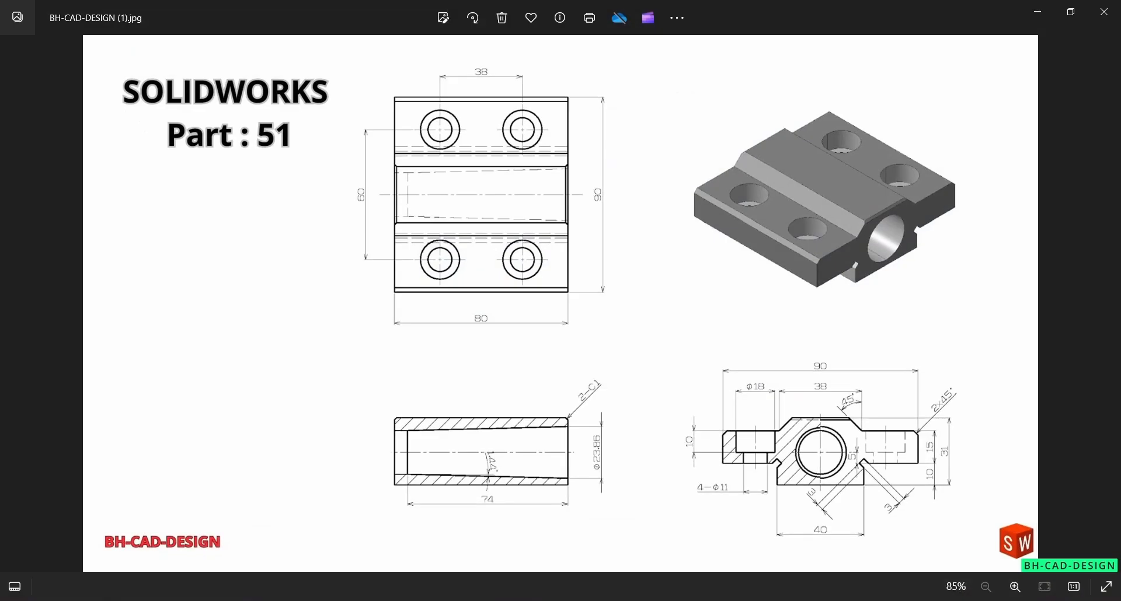
pyautogui.hotkey('alt', 'Tab')
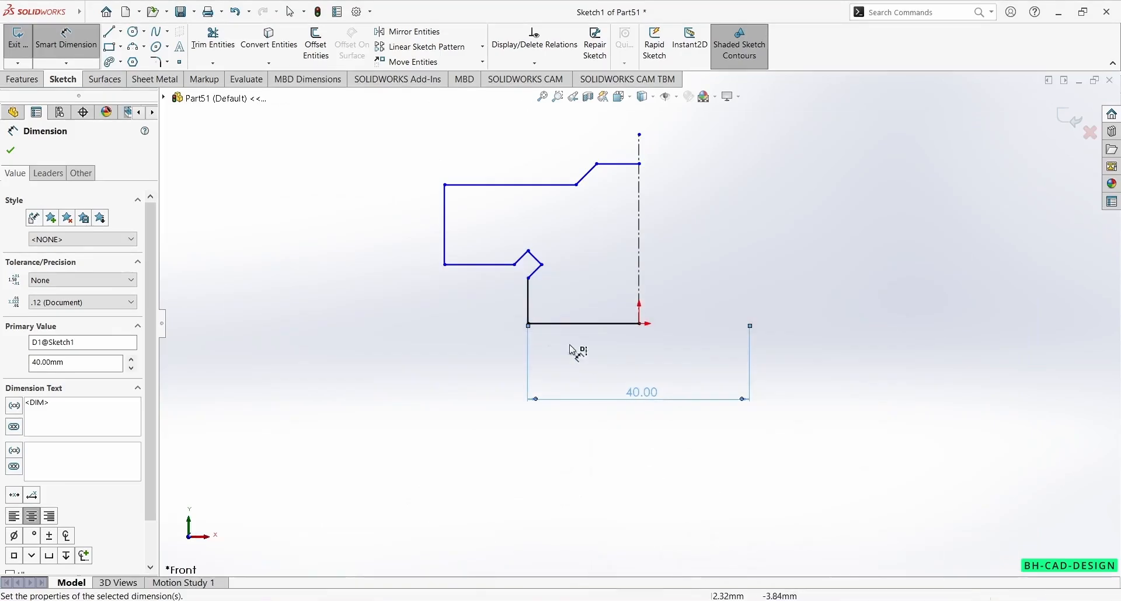
pyautogui.click(476, 265)
pyautogui.click(535, 323)
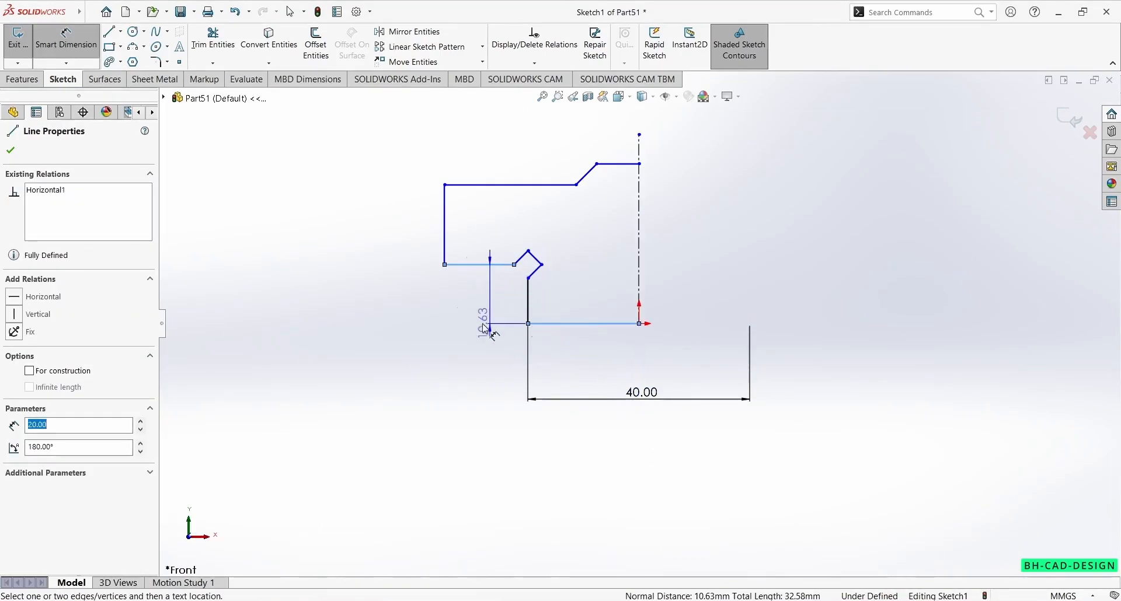
pyautogui.click(439, 314)
pyautogui.write('10')
pyautogui.press('Return')
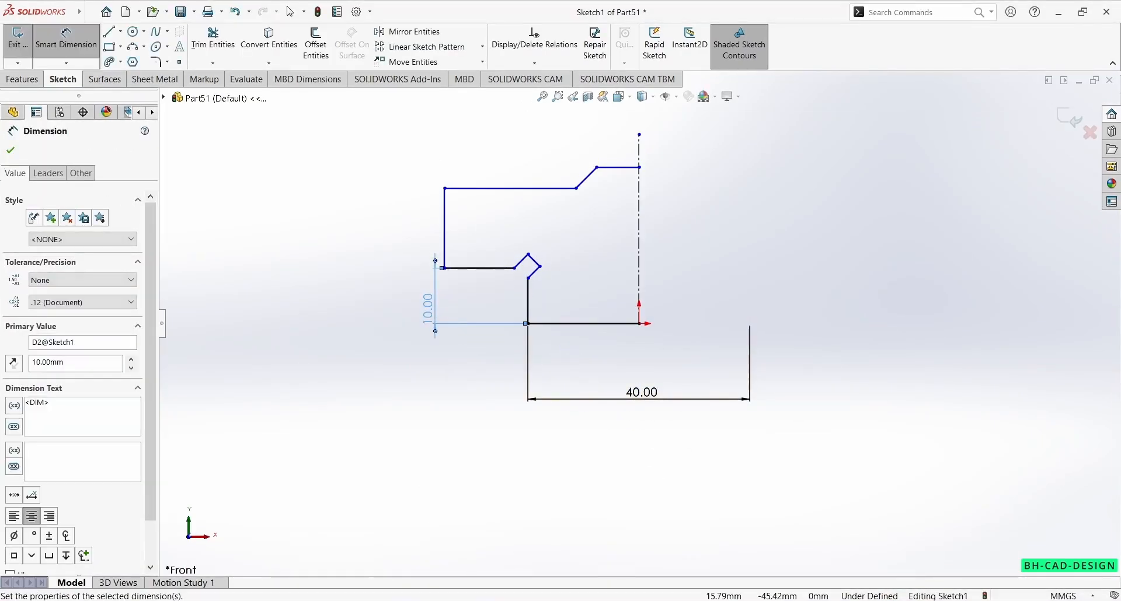
# Step: Dimension the flange's outer vertical edge as 15 mm
pyautogui.click(446, 239)
pyautogui.click(332, 225)
pyautogui.write('15')
pyautogui.press('Return')
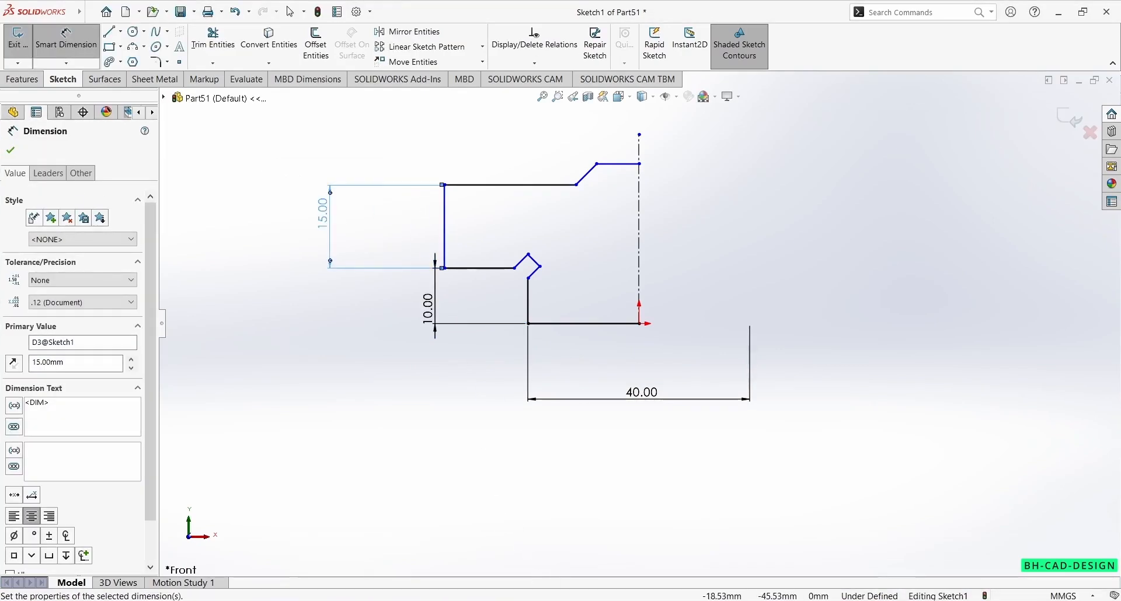
# Step: Check the reference drawing and dimension the overall height between the base line and the top line as 31 mm
pyautogui.hotkey('alt', 'Tab')
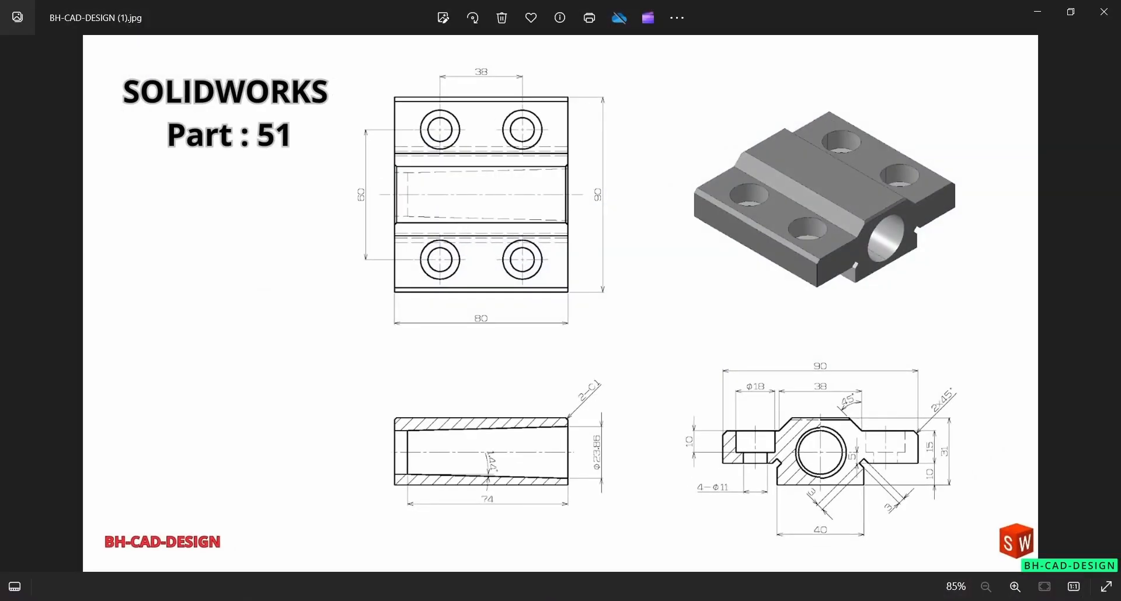
pyautogui.hotkey('alt', 'Tab')
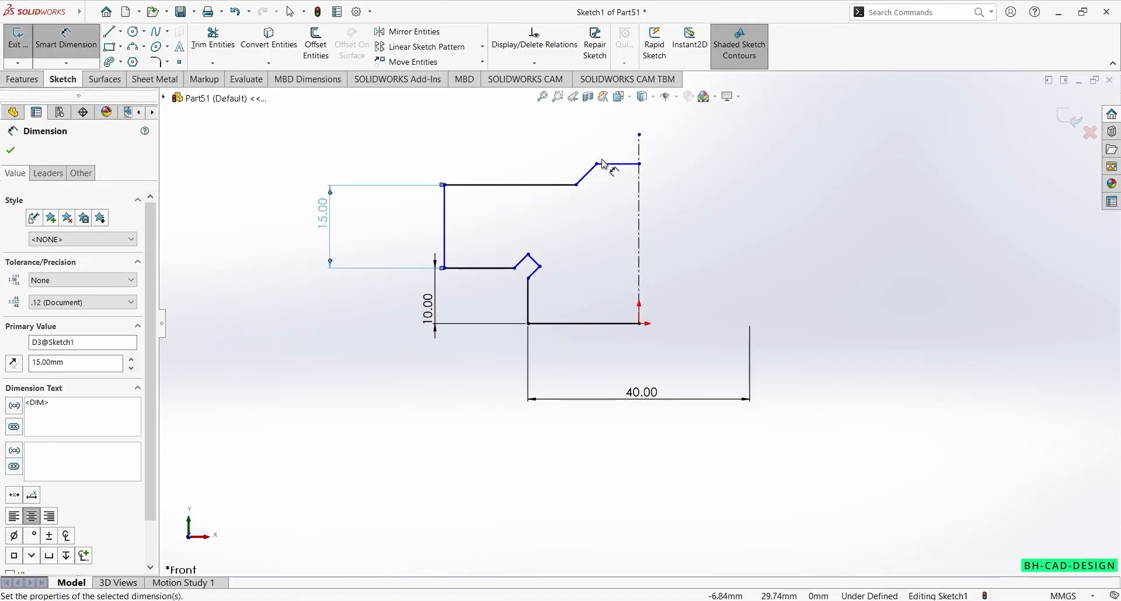
pyautogui.click(618, 164)
pyautogui.click(610, 324)
pyautogui.click(766, 281)
pyautogui.write('31')
pyautogui.press('Return')
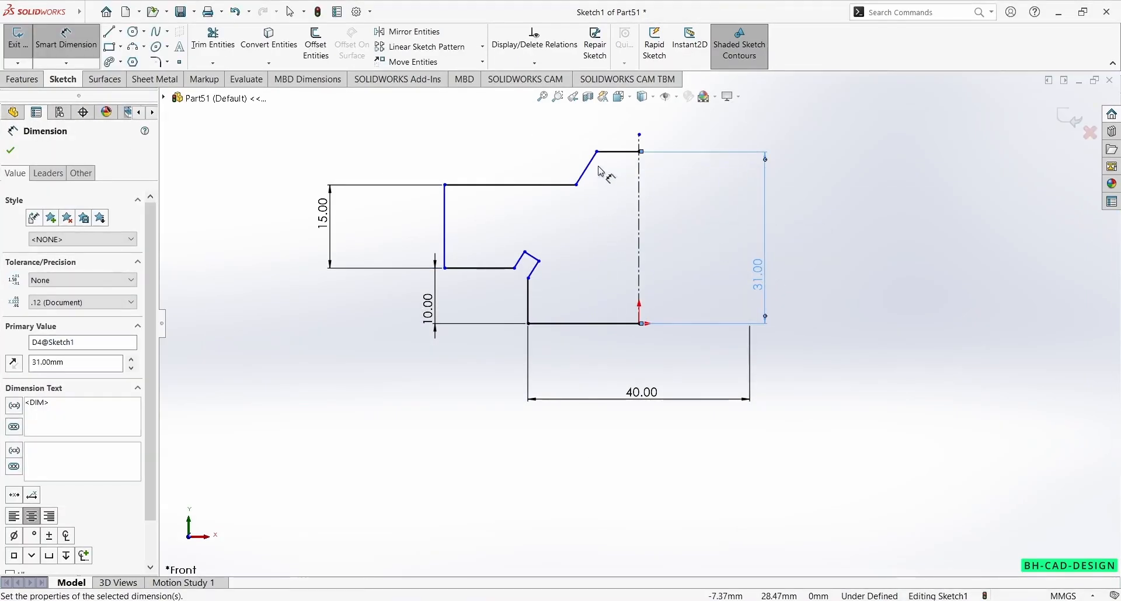
# Step: Dimension the angle between the sloped line and the flange's top edge as 45°
pyautogui.click(588, 166)
pyautogui.click(578, 187)
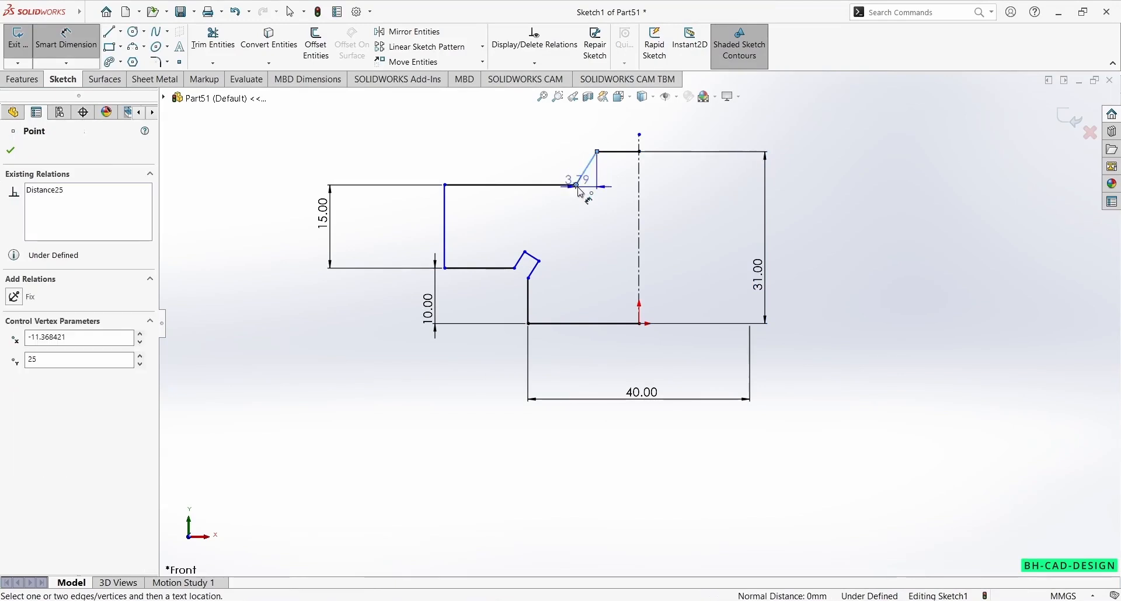
pyautogui.click(620, 173)
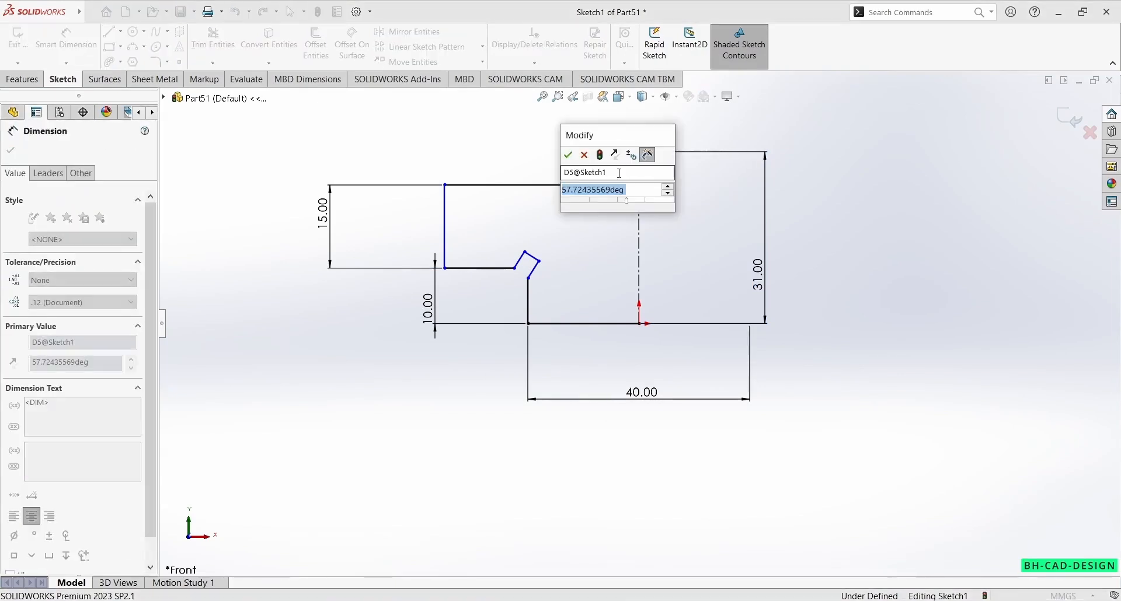
pyautogui.write('45')
pyautogui.press('Return')
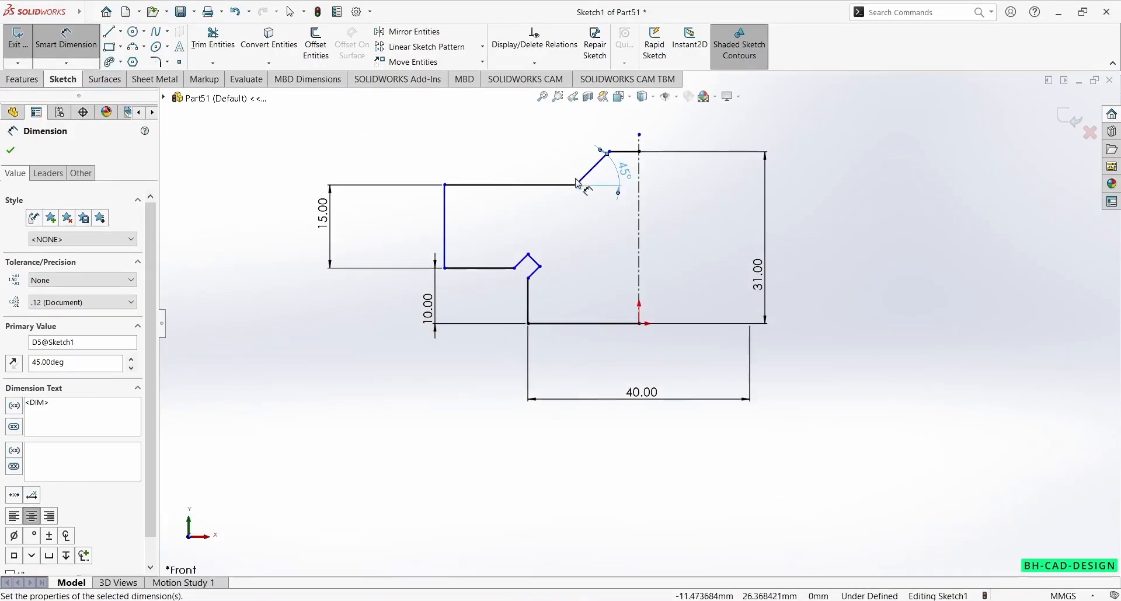
# Step: Dimension the full width across the centerline at the slope's lower endpoint as 38 mm
pyautogui.click(576, 184)
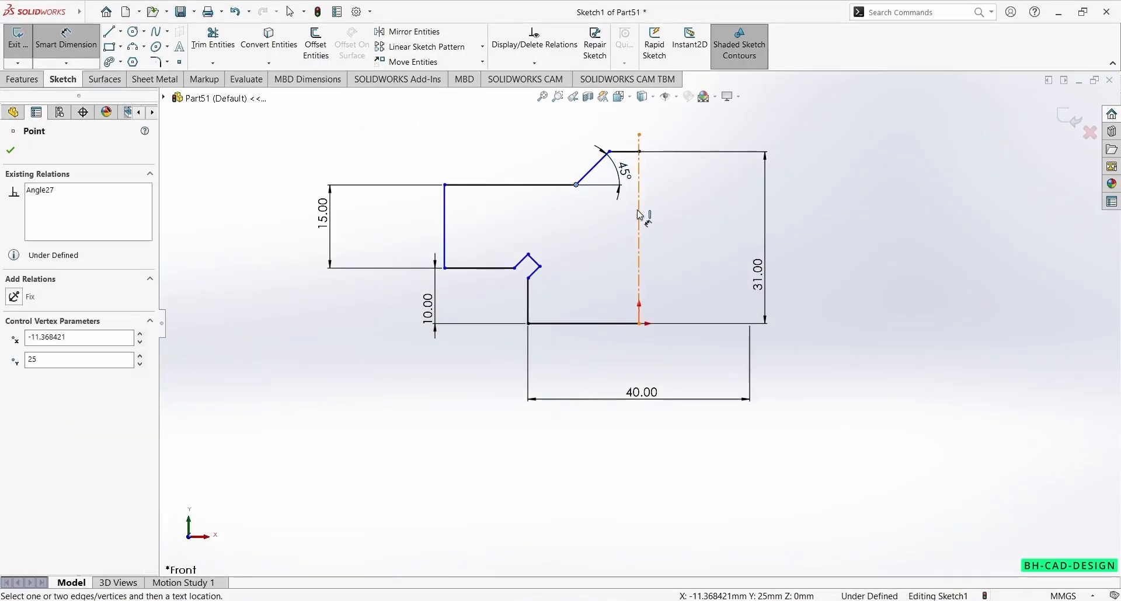
pyautogui.click(638, 211)
pyautogui.scroll(2, 651, 200)
pyautogui.click(662, 157)
pyautogui.write('38')
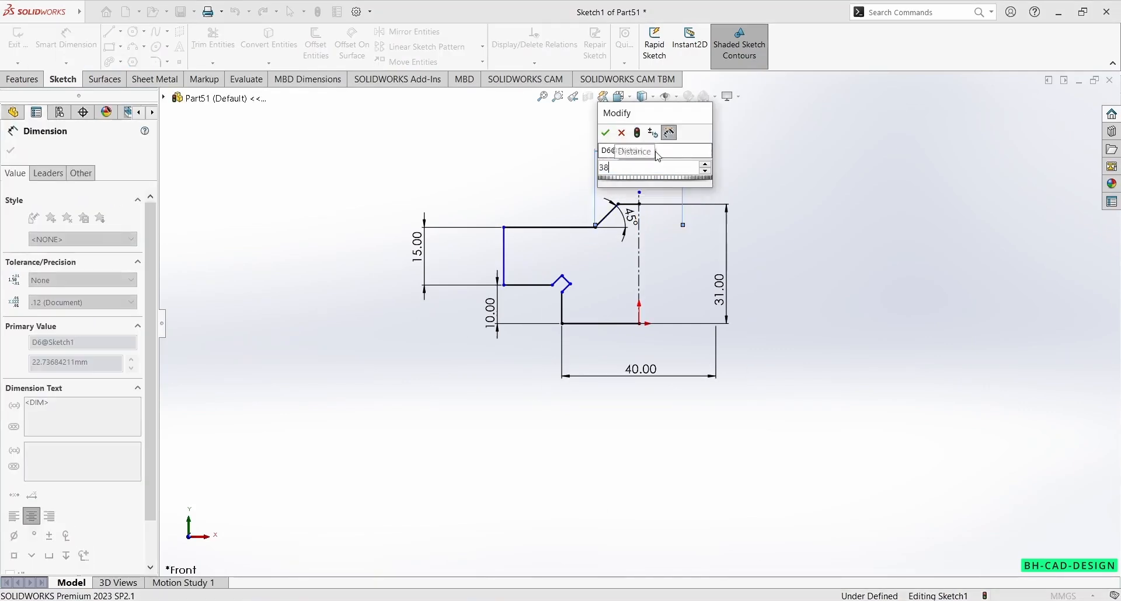
pyautogui.press('Return')
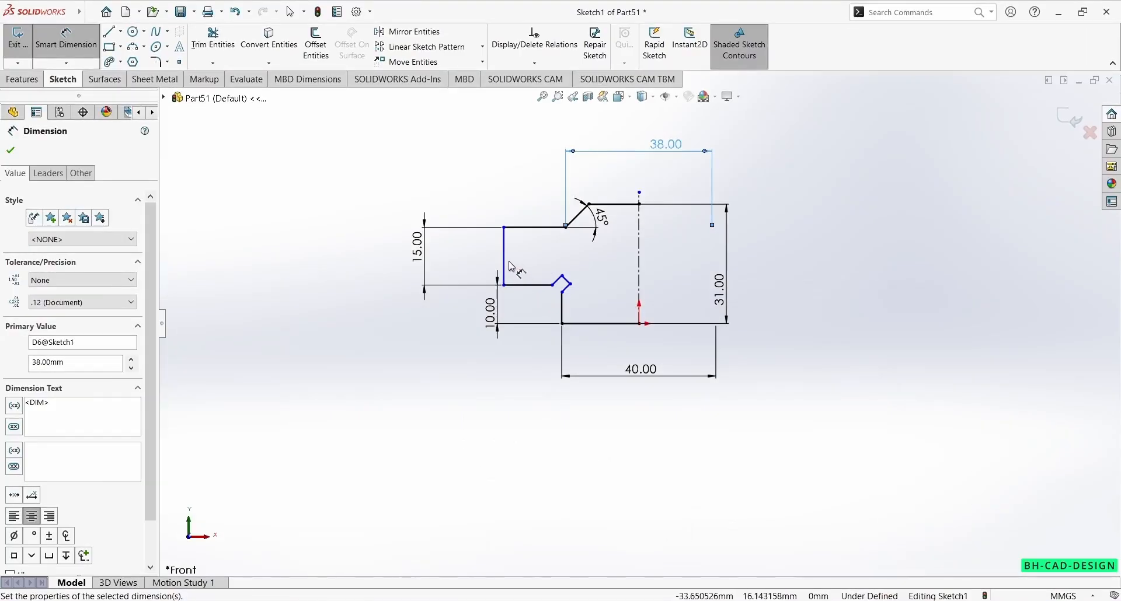
# Step: Dimension the distance from the flange's outer edge to the centerline as 45 mm
pyautogui.click(506, 264)
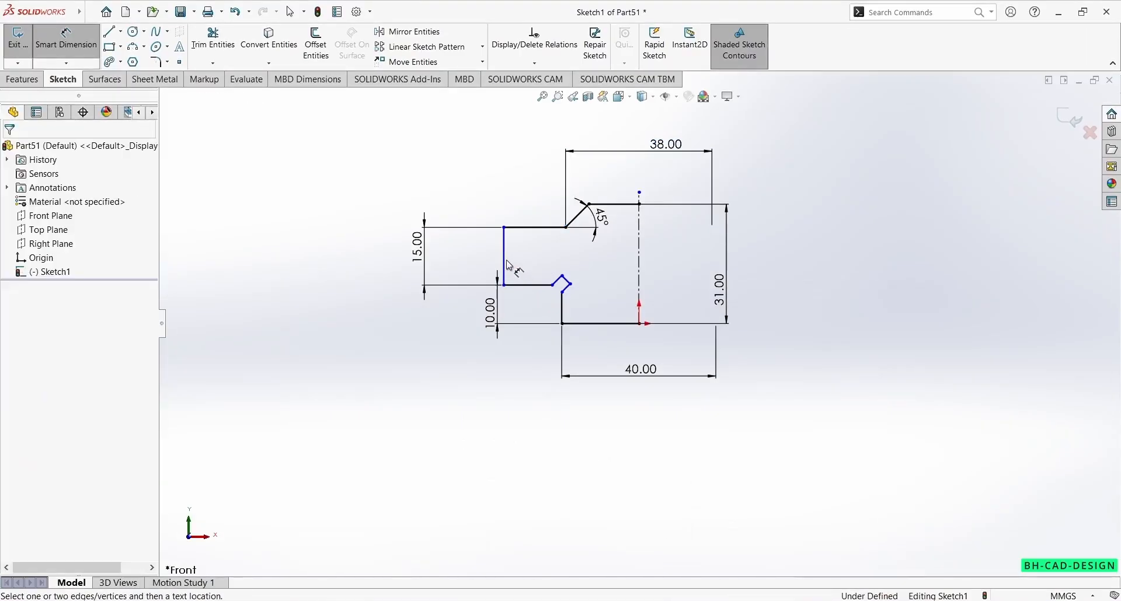
pyautogui.click(641, 269)
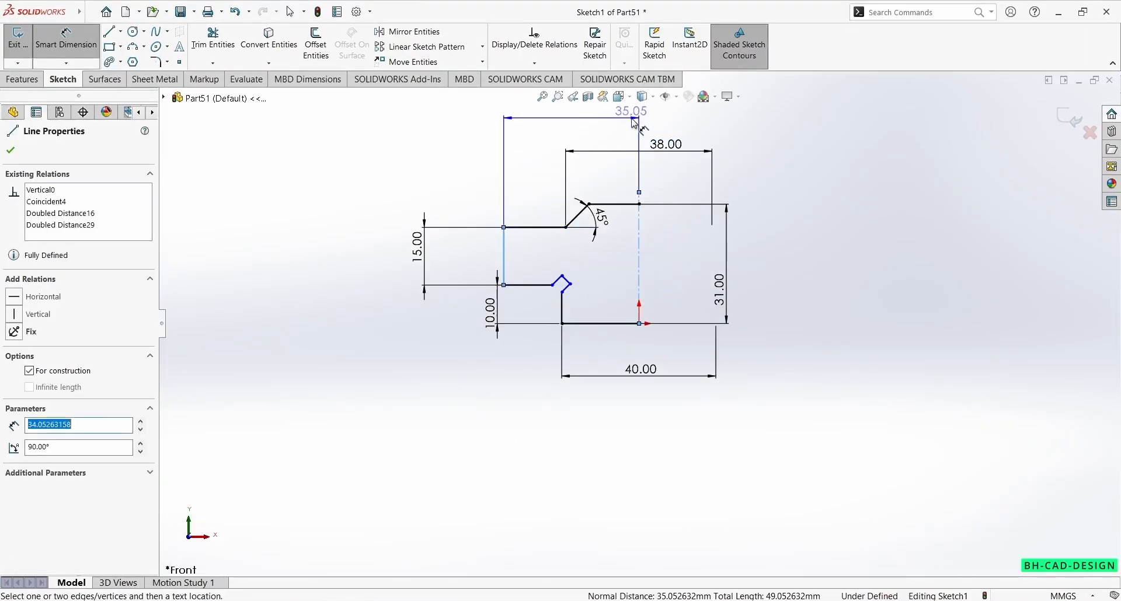
pyautogui.click(634, 119)
pyautogui.write('45')
pyautogui.press('Return')
# Step: Check the relief notch size in the reference drawing and dimension the notch's end segment as 3 mm
pyautogui.click(507, 600)
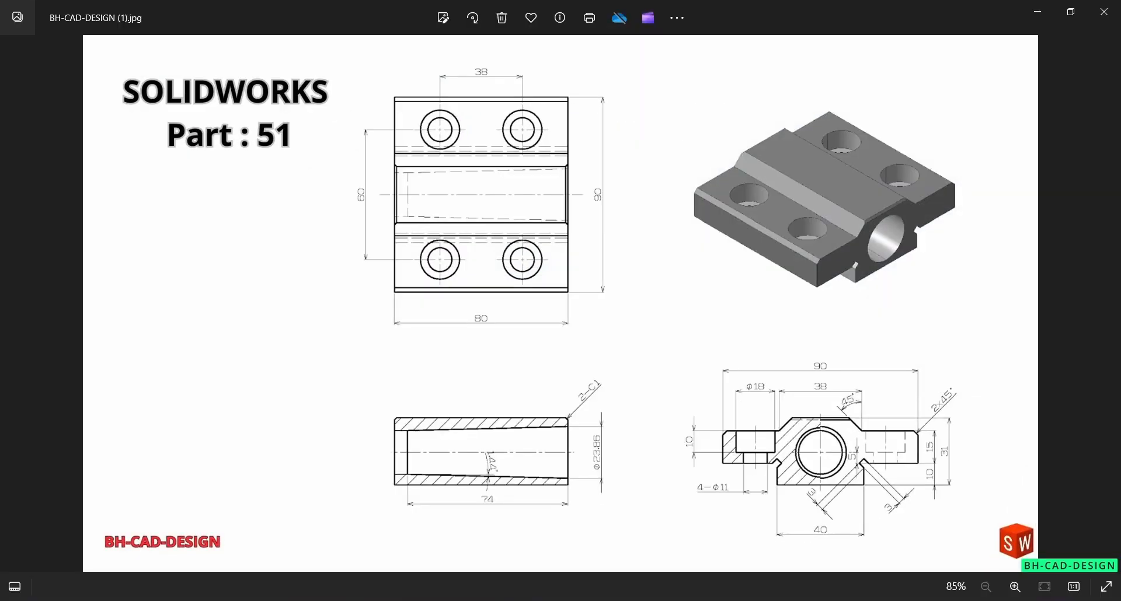
pyautogui.click(520, 600)
pyautogui.scroll(-2, 526, 367)
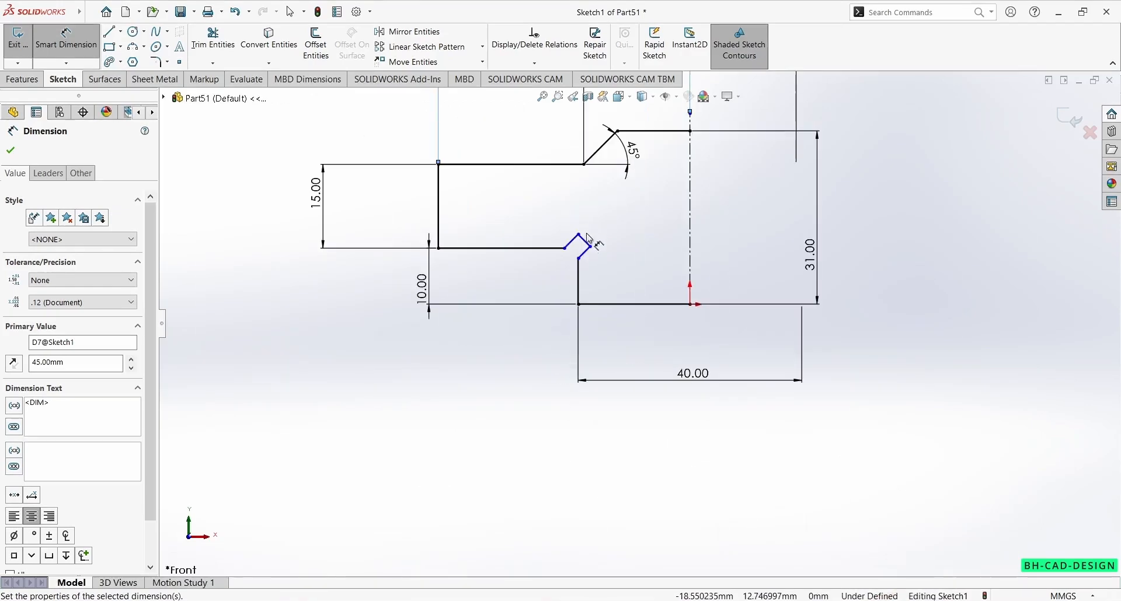
pyautogui.click(590, 237)
pyautogui.press('Escape')
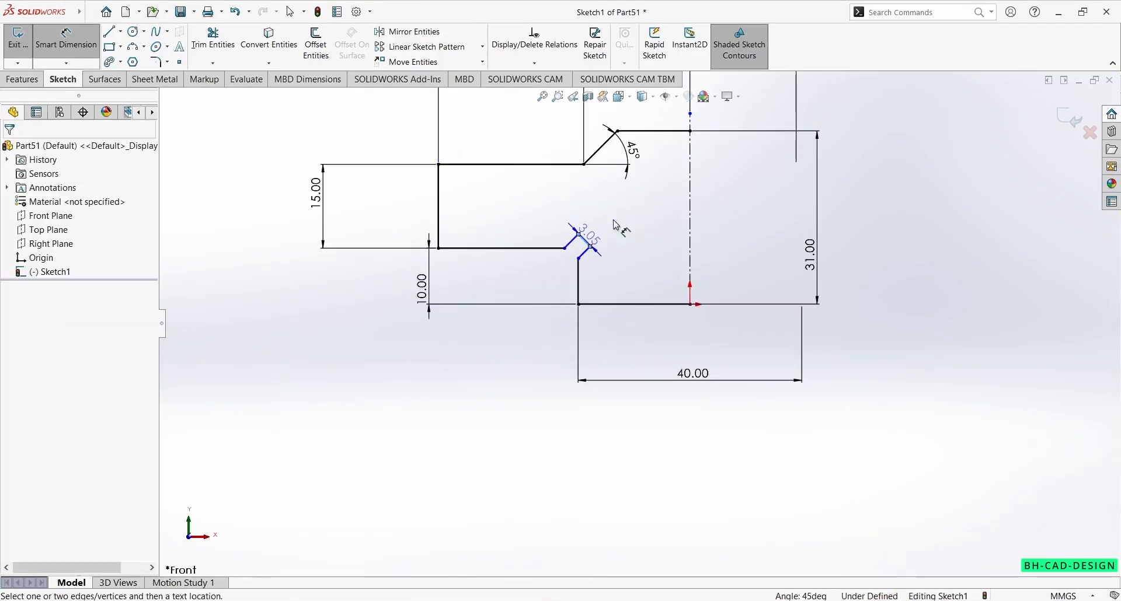
pyautogui.click(624, 215)
pyautogui.write('3')
pyautogui.press('Return')
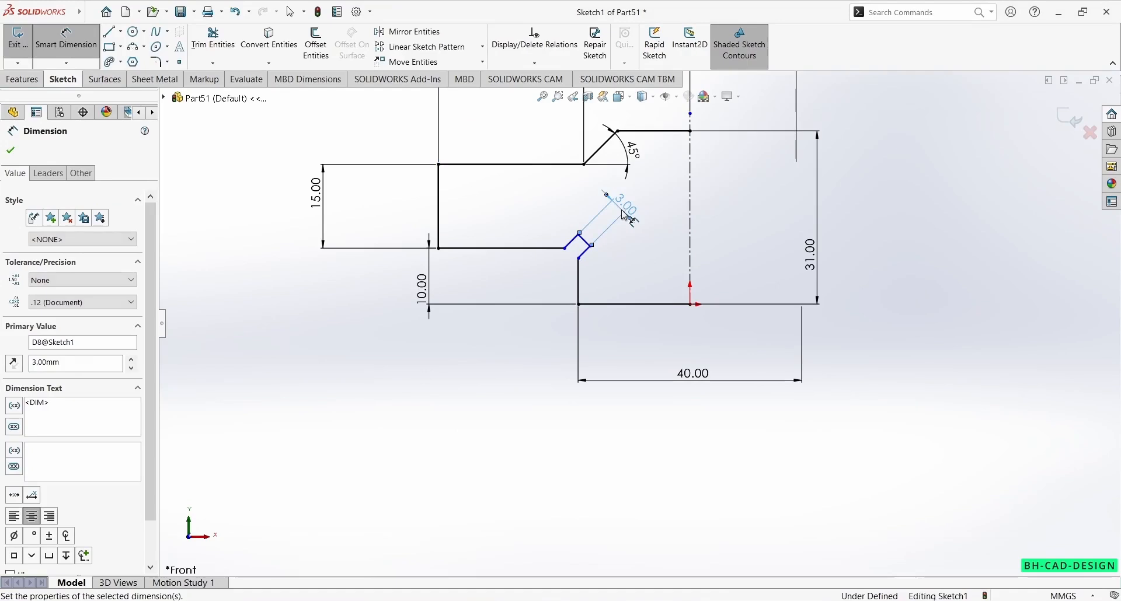
# Step: Dimension the relief notch's lower sloped segment as 3 mm
pyautogui.click(587, 260)
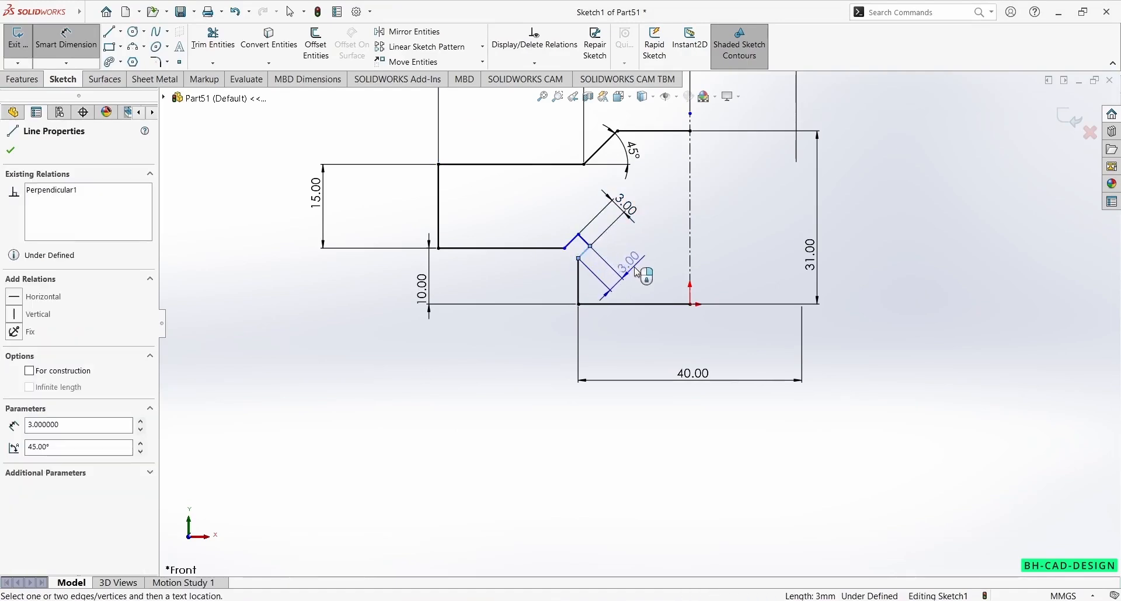
pyautogui.click(601, 262)
pyautogui.click(585, 249)
pyautogui.scroll(-1, 602, 245)
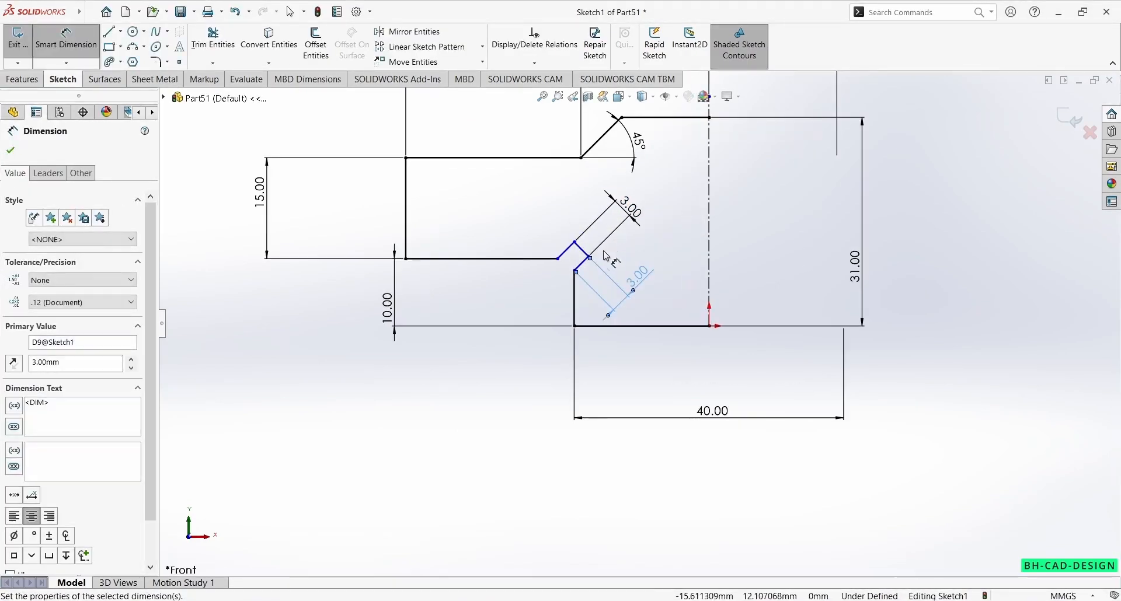
pyautogui.press('Escape')
# Step: Apply an Equal relation between the relief notch's two parallel sloped segments
pyautogui.click(568, 258)
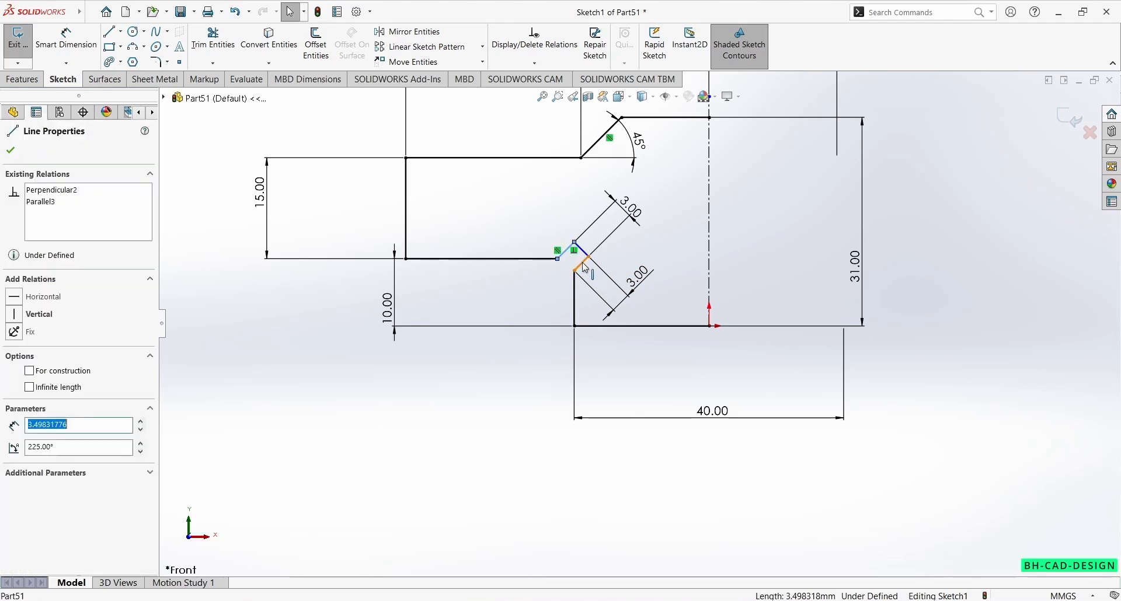
pyautogui.keyDown('ctrl'); pyautogui.click(586, 268); pyautogui.keyUp('ctrl')
pyautogui.click(709, 208)
pyautogui.click(503, 302)
pyautogui.scroll(4, 601, 299)
pyautogui.scroll(-2, 732, 220)
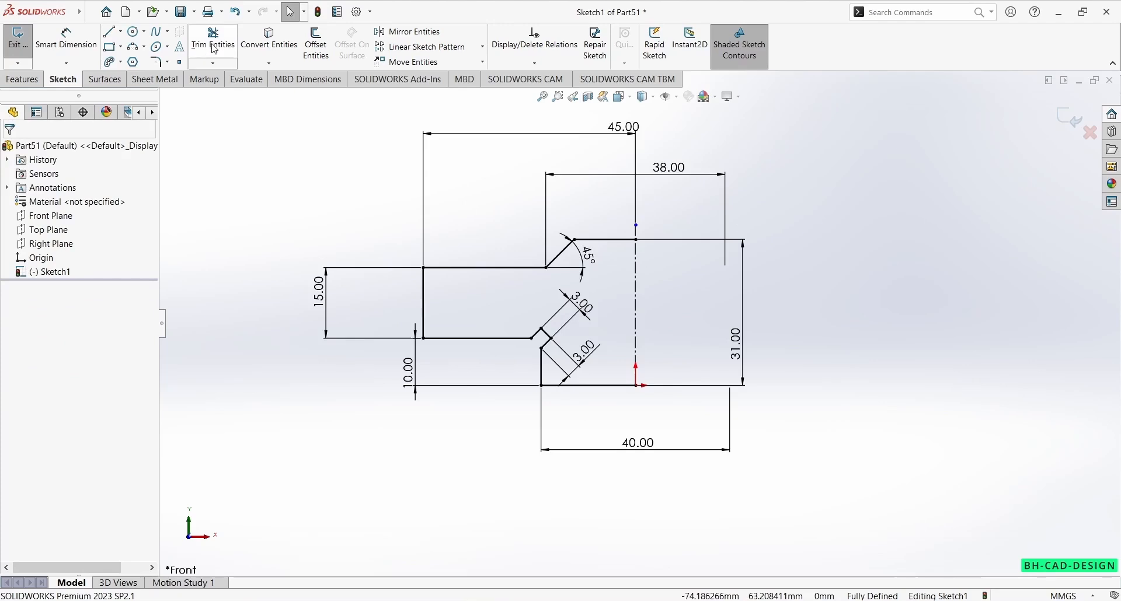
# Step: Mirror the entire half-profile about the vertical centerline to close the full section
pyautogui.moveTo(270, 151); pyautogui.dragTo(818, 459)
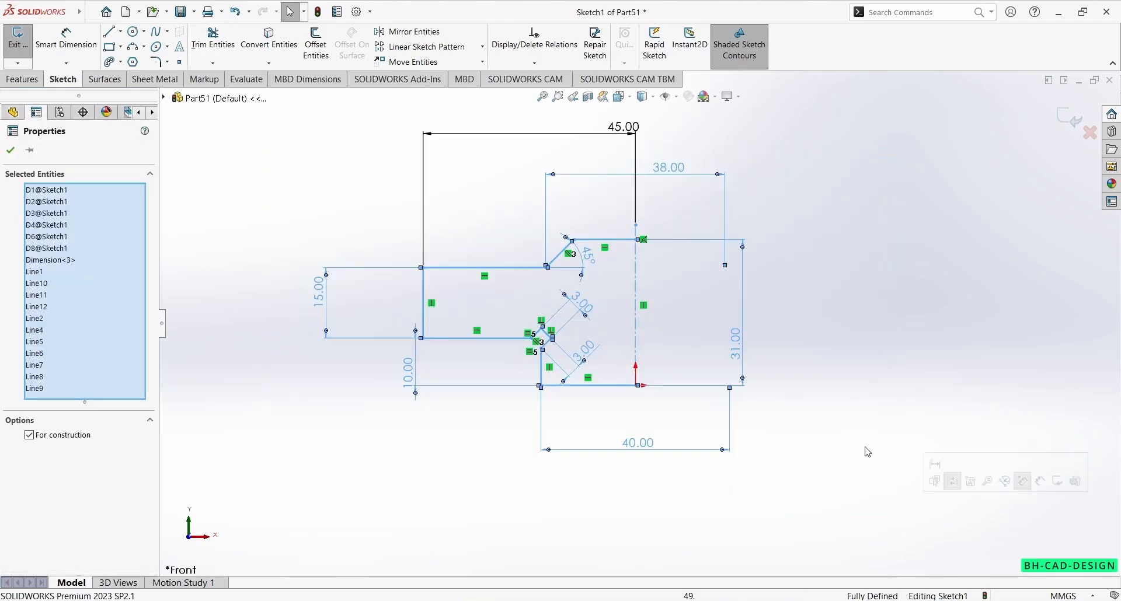
pyautogui.click(412, 31)
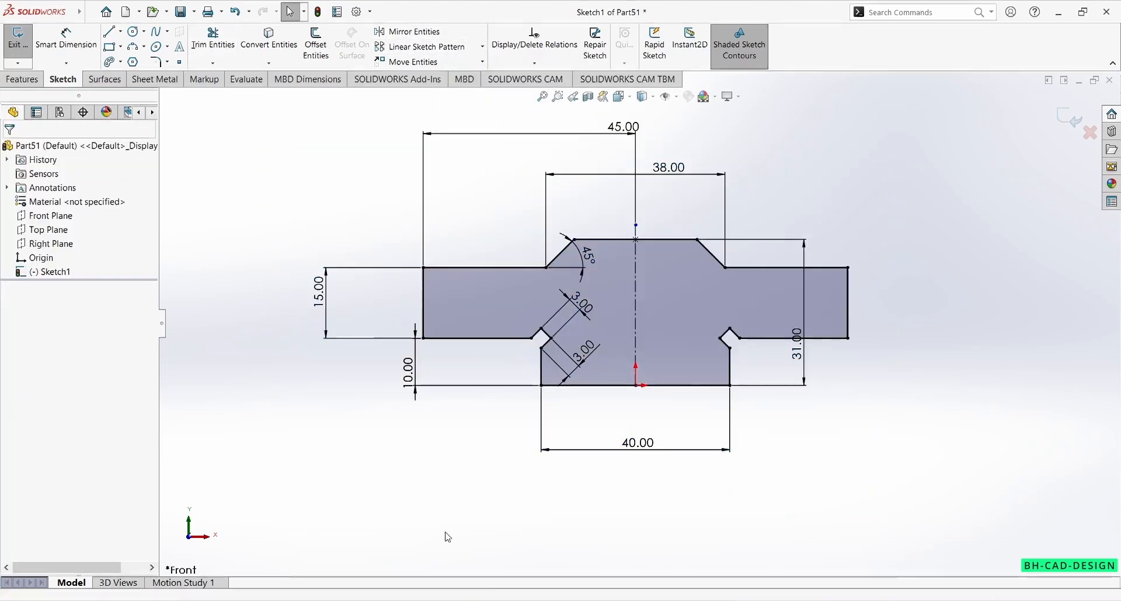
# Step: Check the block length in the reference drawing and extrude the closed profile 80 mm as a blind boss
pyautogui.hotkey('alt', 'Tab')
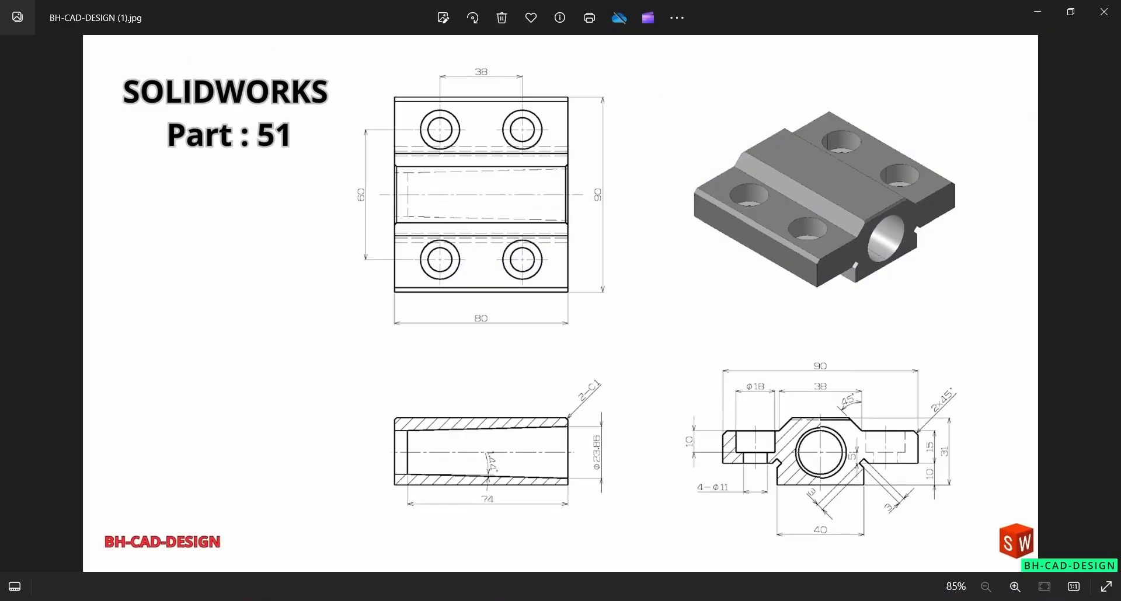
pyautogui.hotkey('alt', 'Tab')
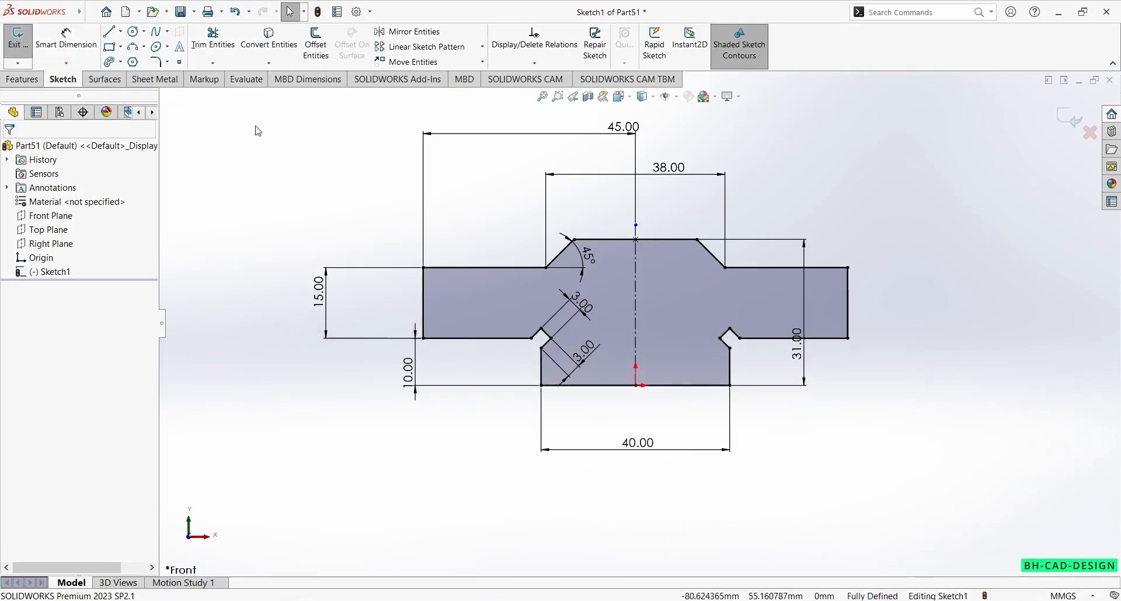
pyautogui.click(20, 80)
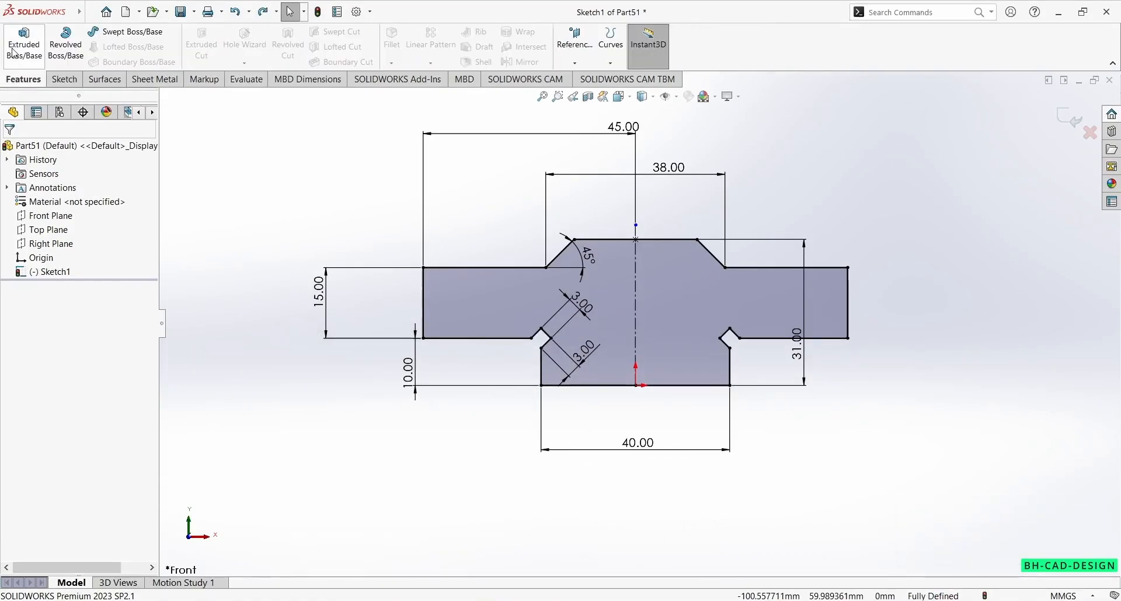
pyautogui.click(22, 49)
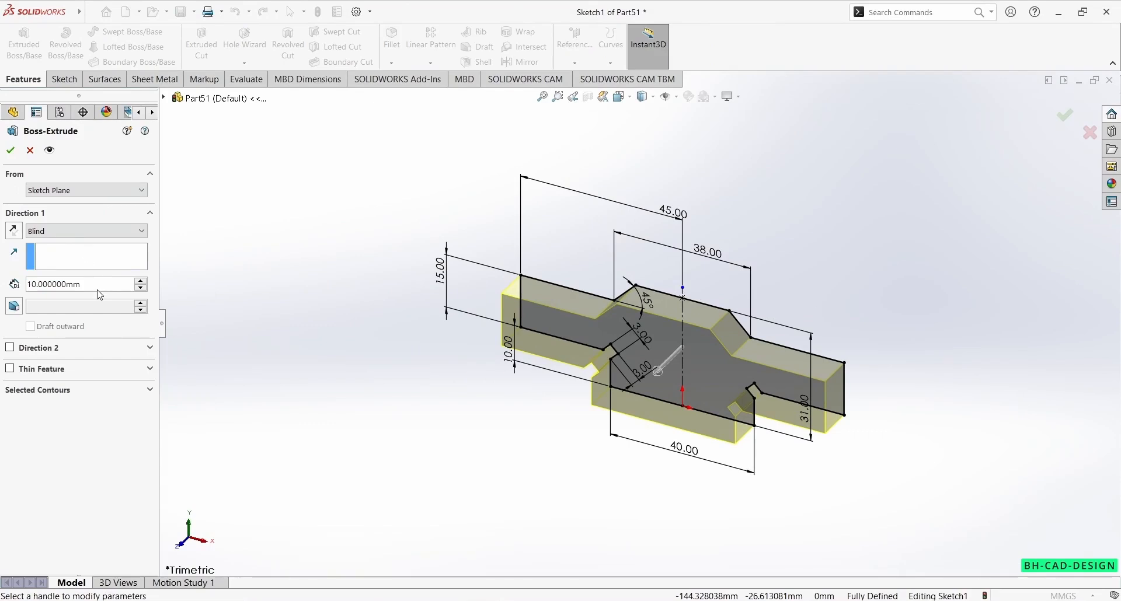
pyautogui.doubleClick(97, 287)
pyautogui.write('80')
pyautogui.press('Return')
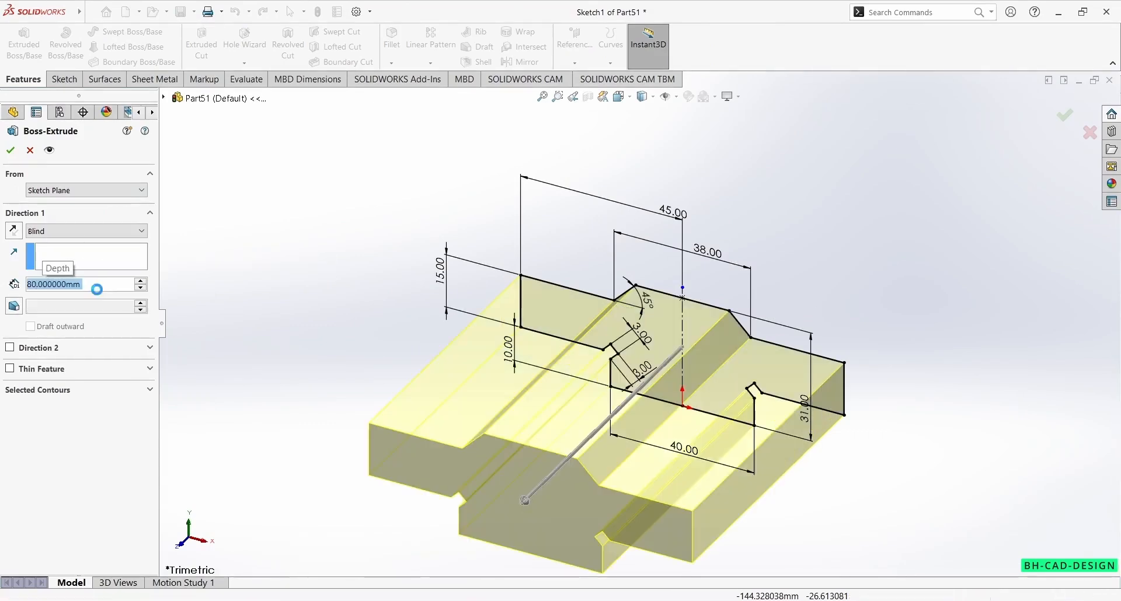
pyautogui.click(333, 300)
pyautogui.moveTo(333, 301)
pyautogui.mouseDown(button='middle')
pyautogui.moveTo(473, 348)
pyautogui.moveTo(348, 377)
pyautogui.moveTo(491, 464)
pyautogui.mouseUp(button='middle')
# Step: Check the chamfer size in the reference drawing and chamfer the flanges' two outer upper edges 2 mm at 45°
pyautogui.hotkey('alt', 'Tab')
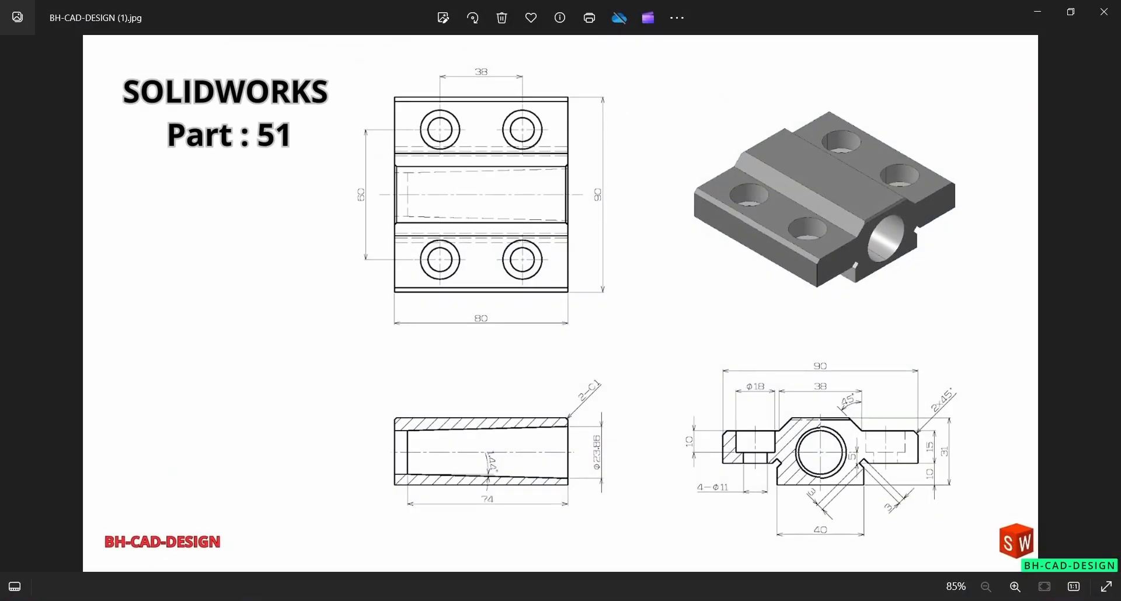
pyautogui.hotkey('alt', 'Tab')
pyautogui.click(391, 63)
pyautogui.click(414, 93)
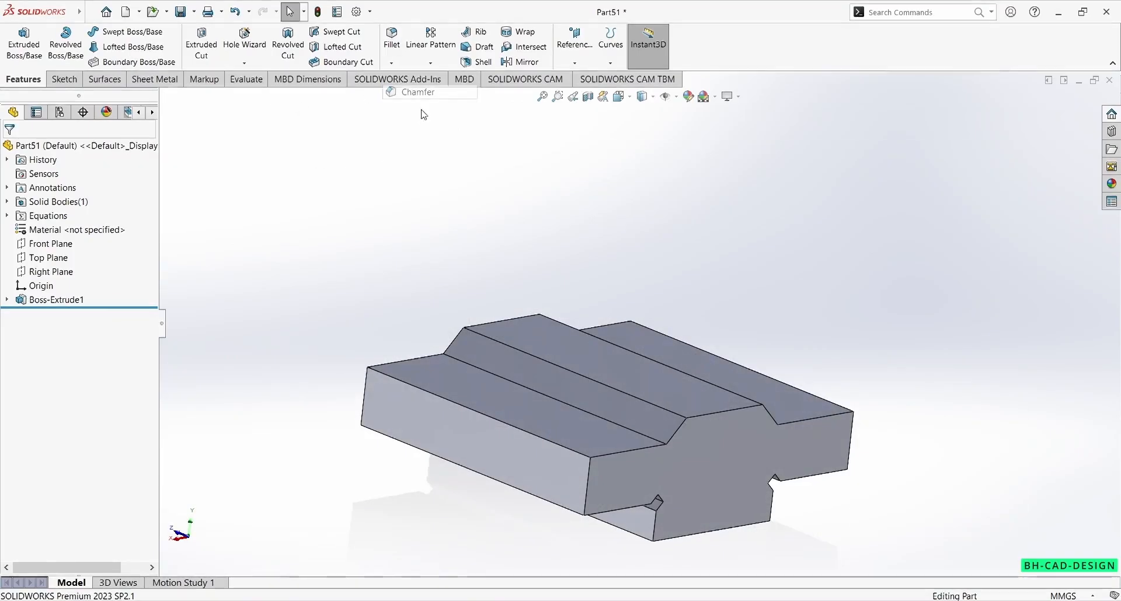
pyautogui.click(504, 425)
pyautogui.moveTo(629, 422); pyautogui.dragTo(662, 419, button='middle')
pyautogui.click(764, 396)
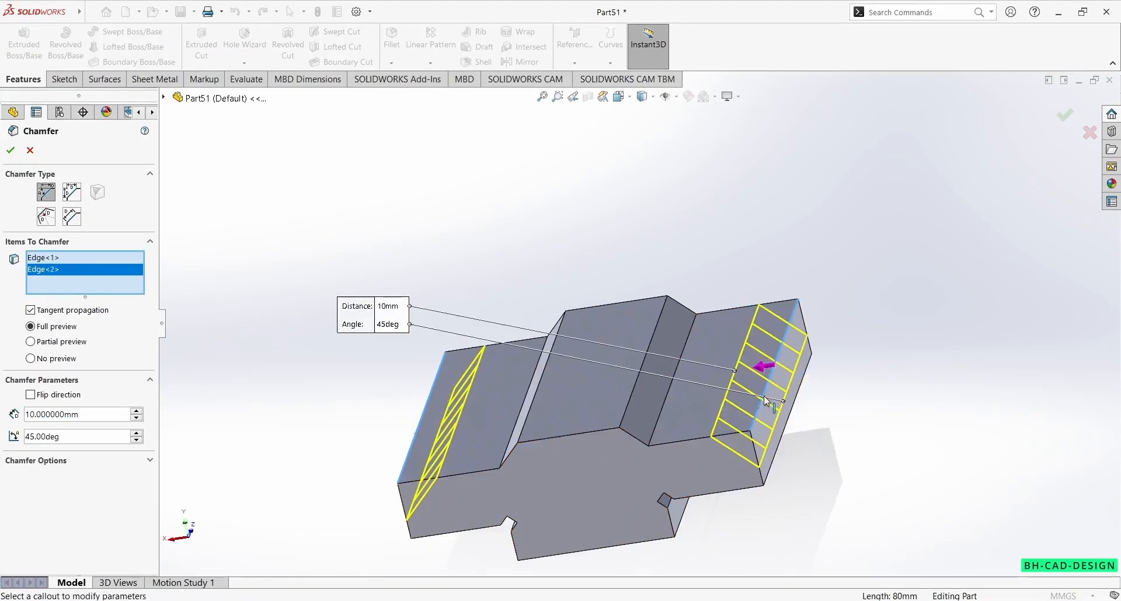
pyautogui.doubleClick(95, 415)
pyautogui.write('1')
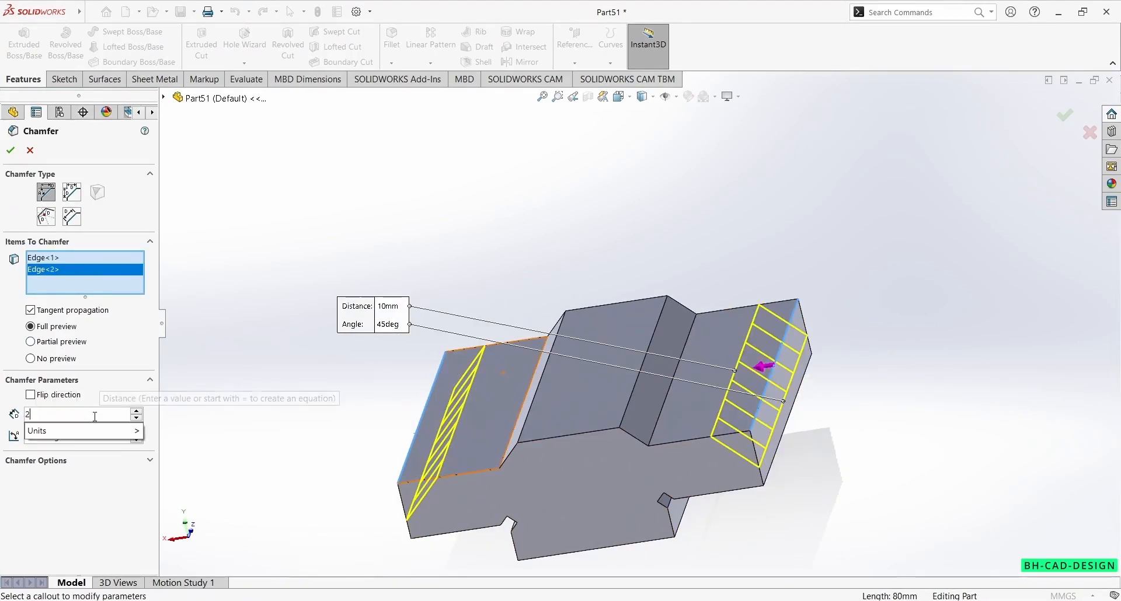
pyautogui.press('Return')
# Step: Start a sketch on the block's end face, check the bore in the reference drawing and draw a circle about 21 mm in diameter above the origin
pyautogui.moveTo(327, 315); pyautogui.dragTo(548, 447, button='middle')
pyautogui.click(584, 443)
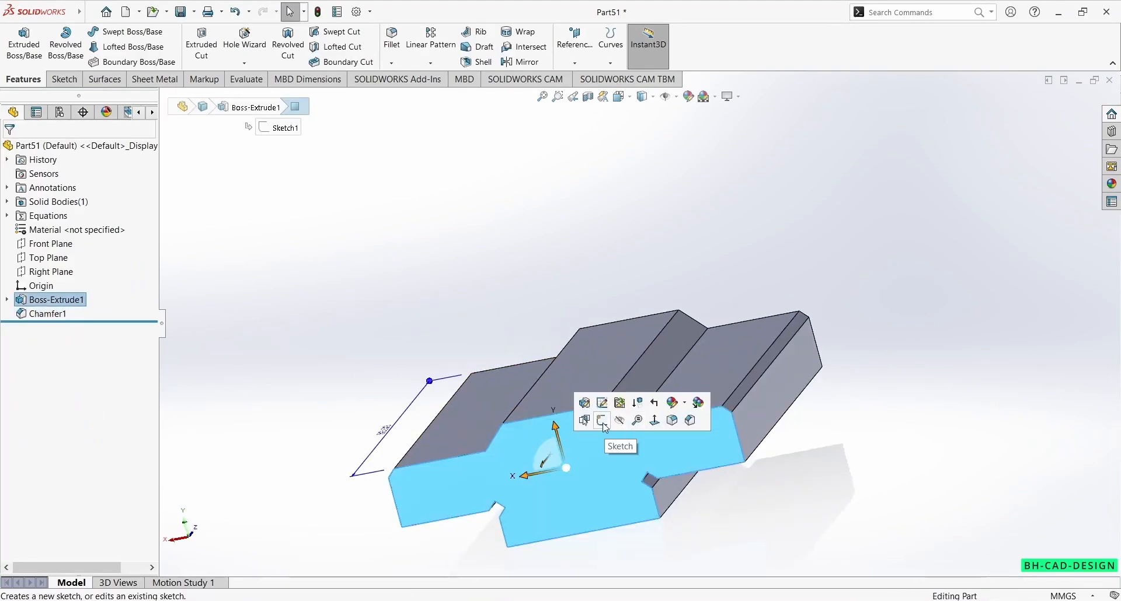
pyautogui.click(602, 419)
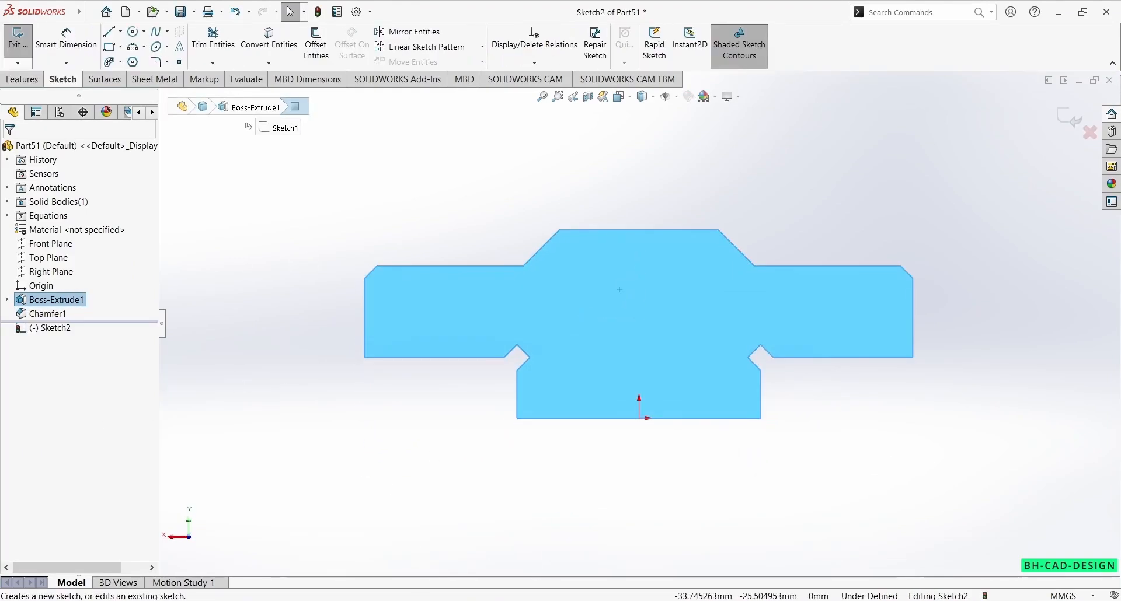
pyautogui.hotkey('alt', 'Tab')
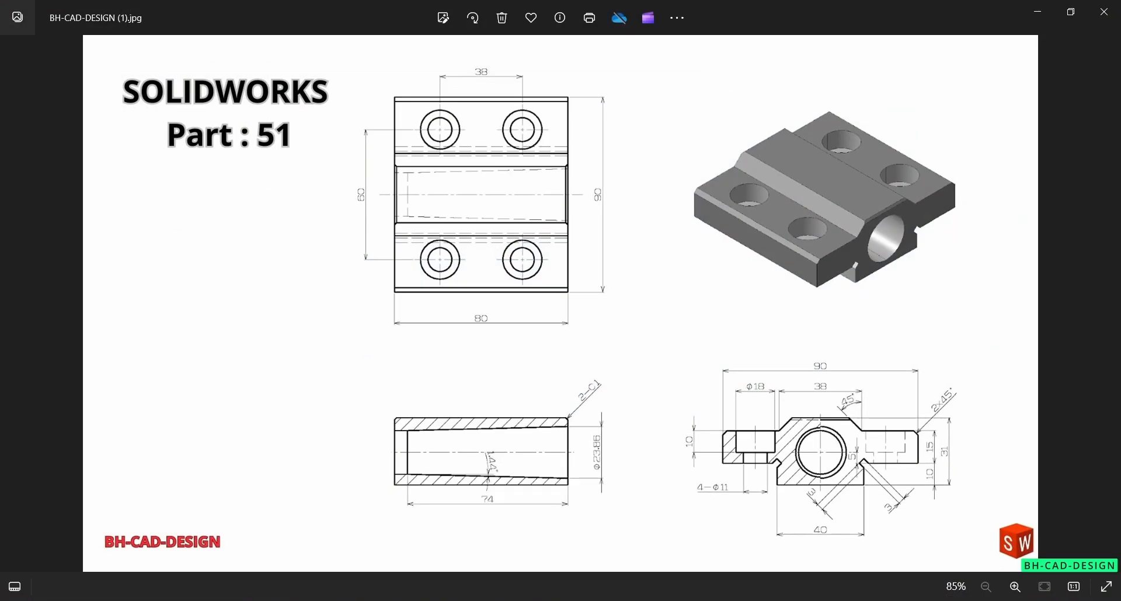
pyautogui.hotkey('alt', 'Tab')
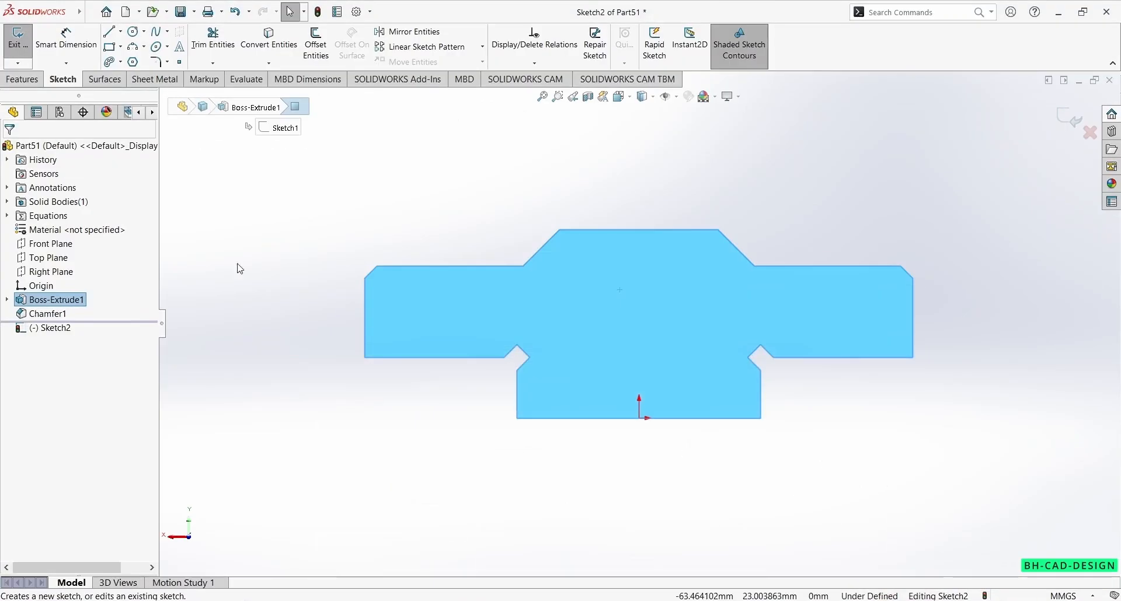
pyautogui.click(134, 31)
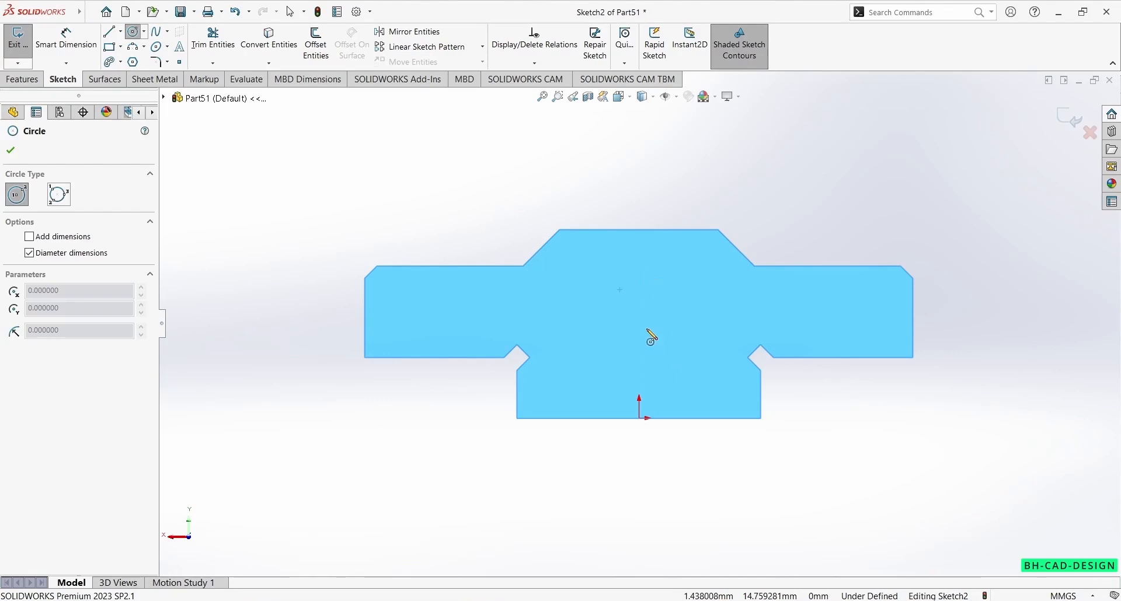
pyautogui.click(639, 320)
pyautogui.click(686, 275)
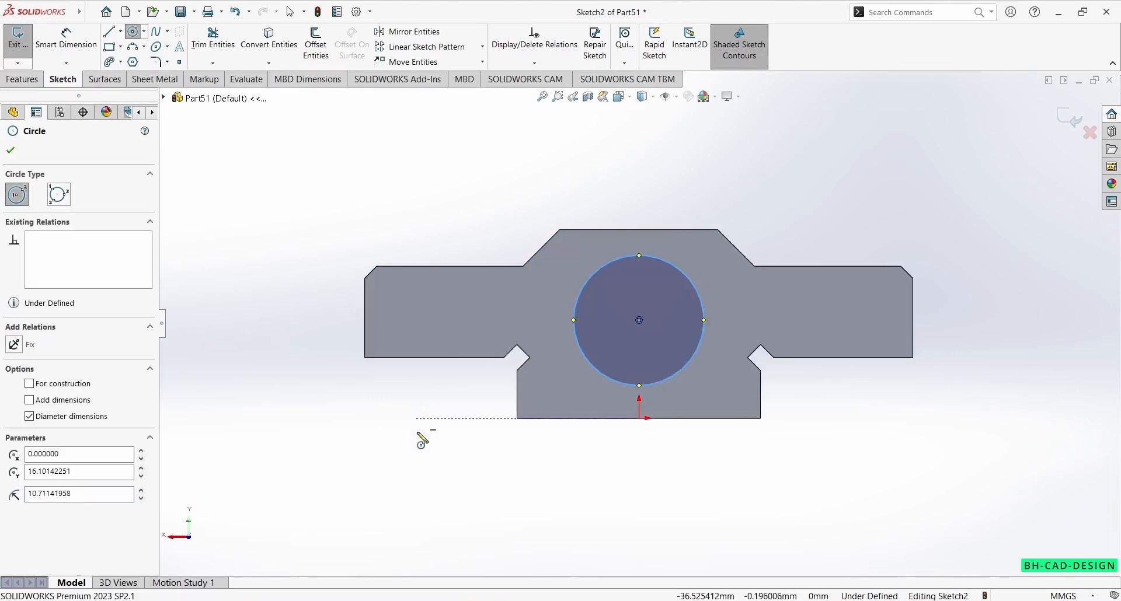
# Step: Dimension the bore circle's diameter as 23.86 mm
pyautogui.moveTo(419, 411); pyautogui.dragTo(463, 300, button='right')
pyautogui.click(699, 313)
pyautogui.click(801, 218)
pyautogui.write('23.86')
pyautogui.press('Return')
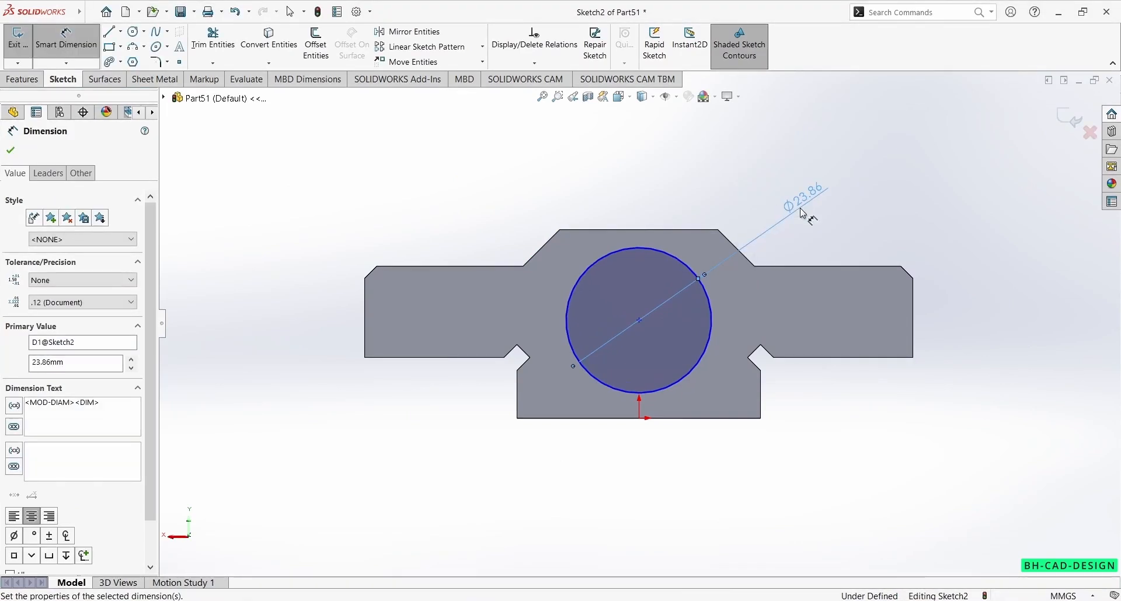
# Step: Draw a horizontal centerline about 65 mm long across the end face, slightly above the bore circle's center
pyautogui.click(121, 31)
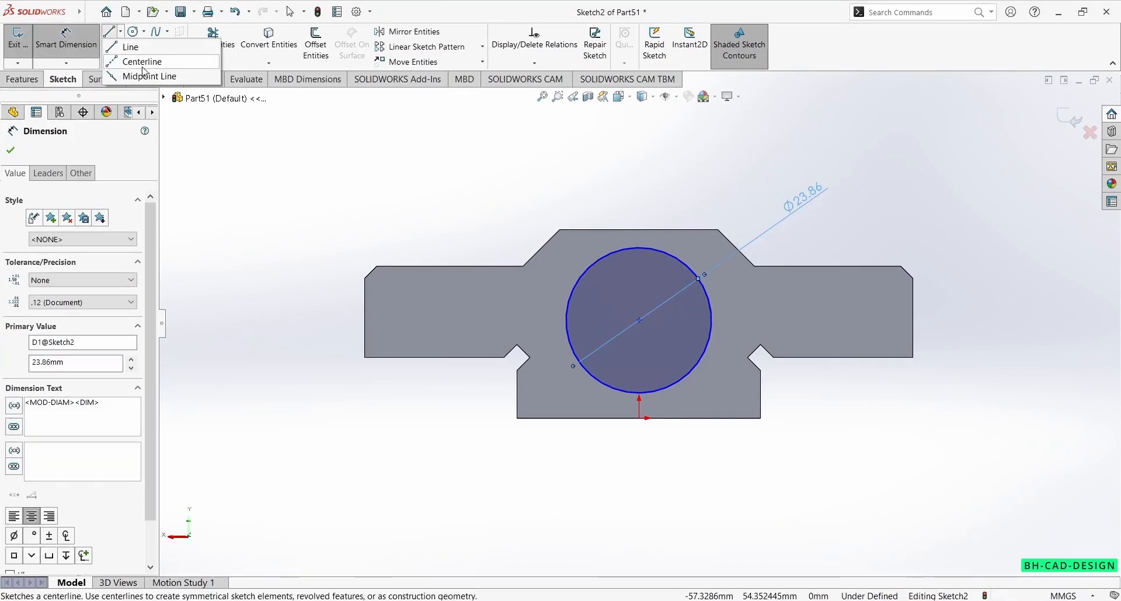
pyautogui.click(137, 55)
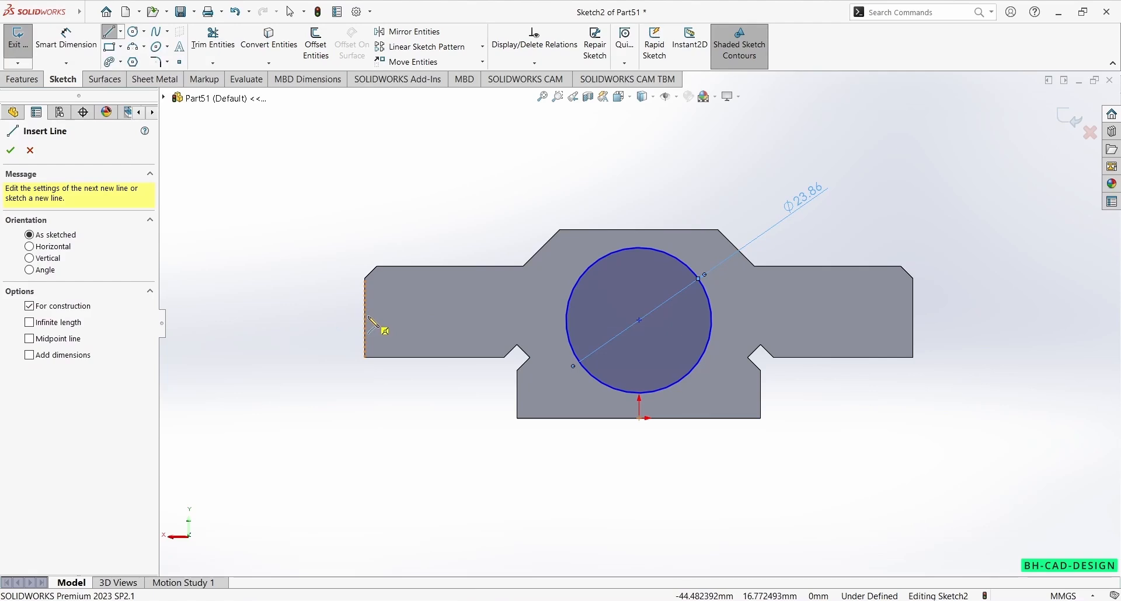
pyautogui.click(440, 311)
pyautogui.click(836, 312)
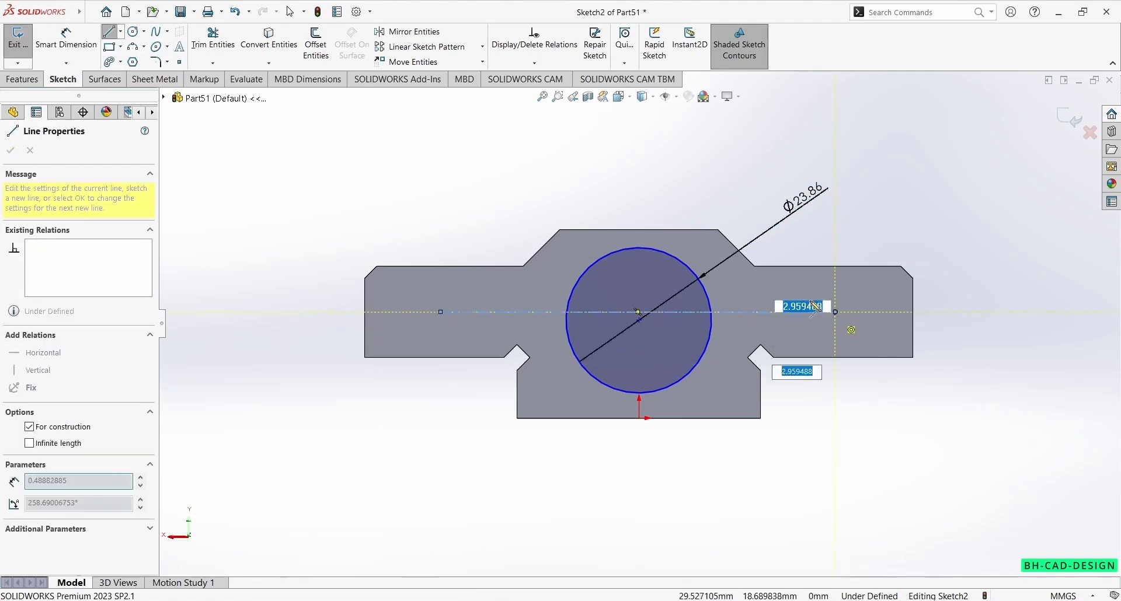
pyautogui.press('Escape')
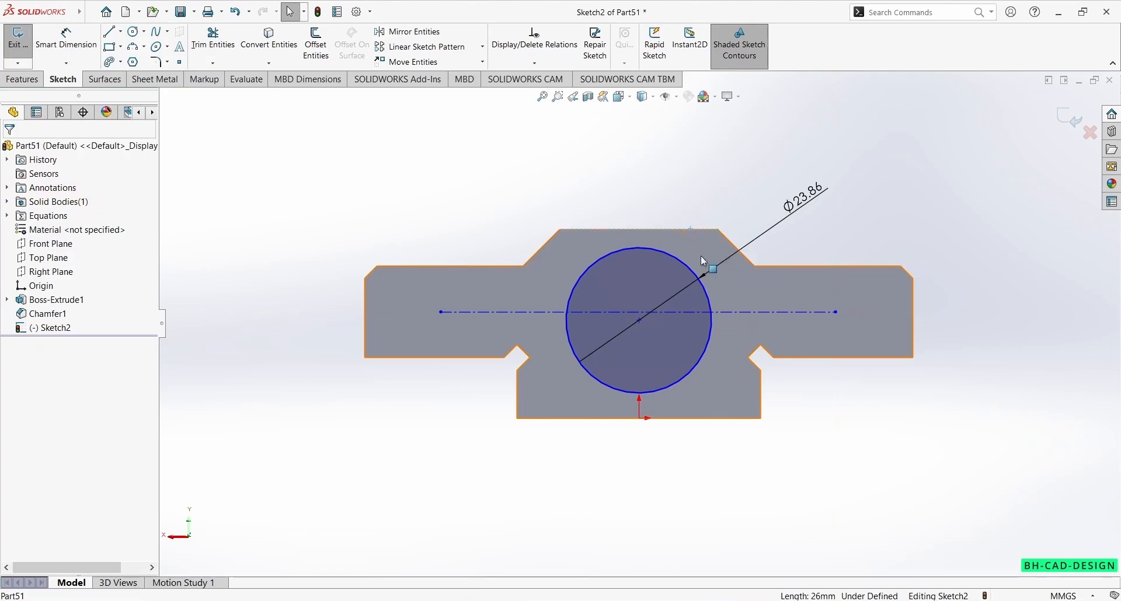
# Step: Make the horizontal centerline symmetric between the end face's upper and lower edges
pyautogui.keyDown('ctrl'); pyautogui.click(730, 313); pyautogui.keyUp('ctrl')
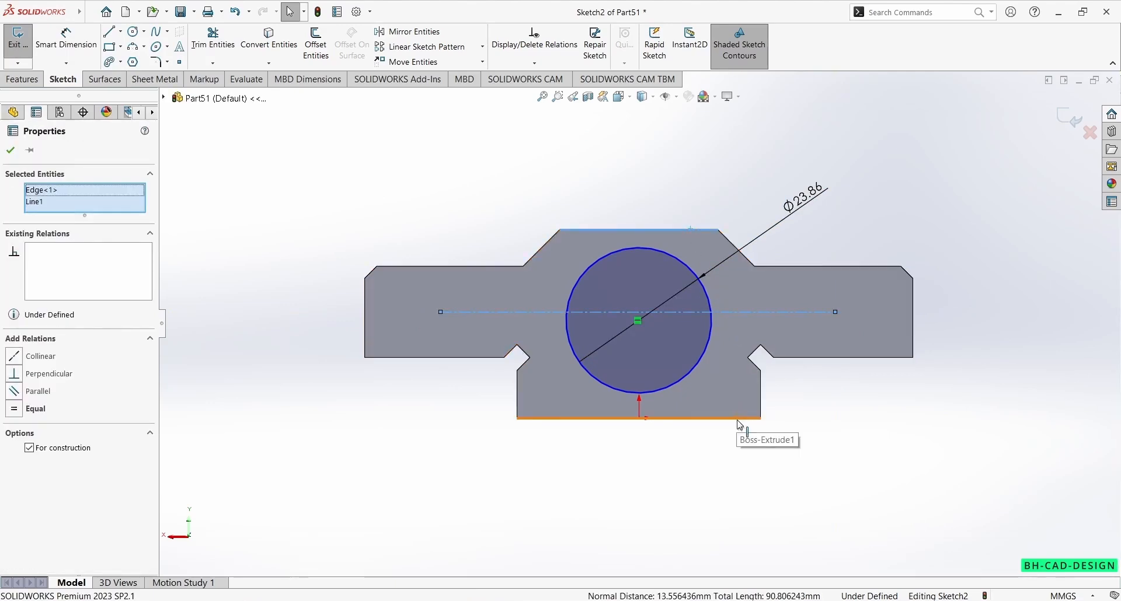
pyautogui.keyDown('ctrl'); pyautogui.click(737, 419); pyautogui.keyUp('ctrl')
pyautogui.click(771, 368)
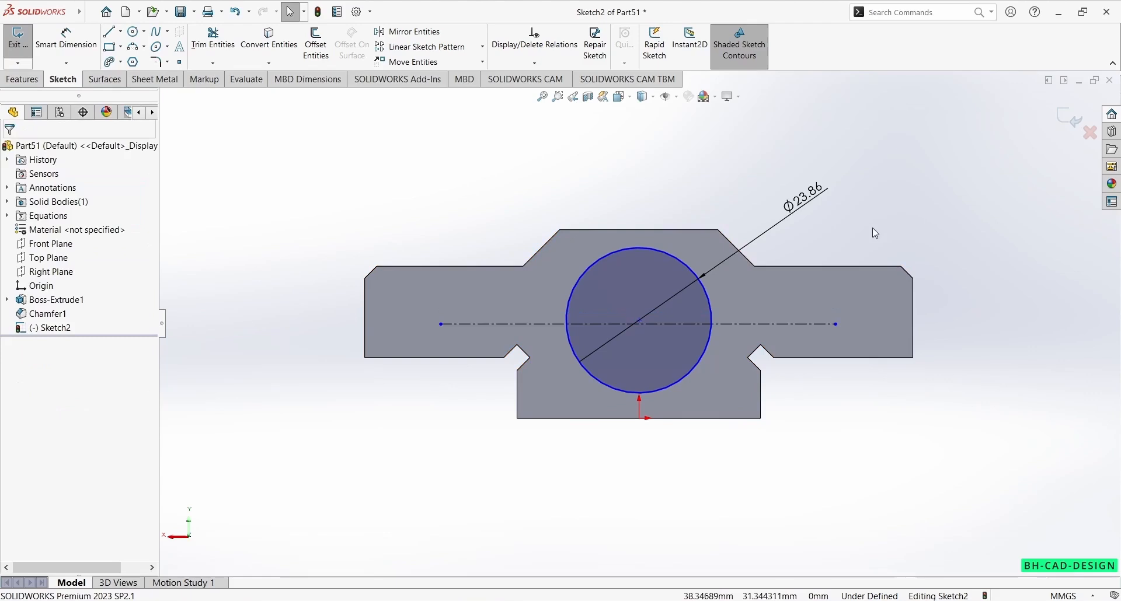
# Step: Constrain the bore circle's center coincident with the horizontal centerline and vertically aligned with the origin
pyautogui.click(638, 322)
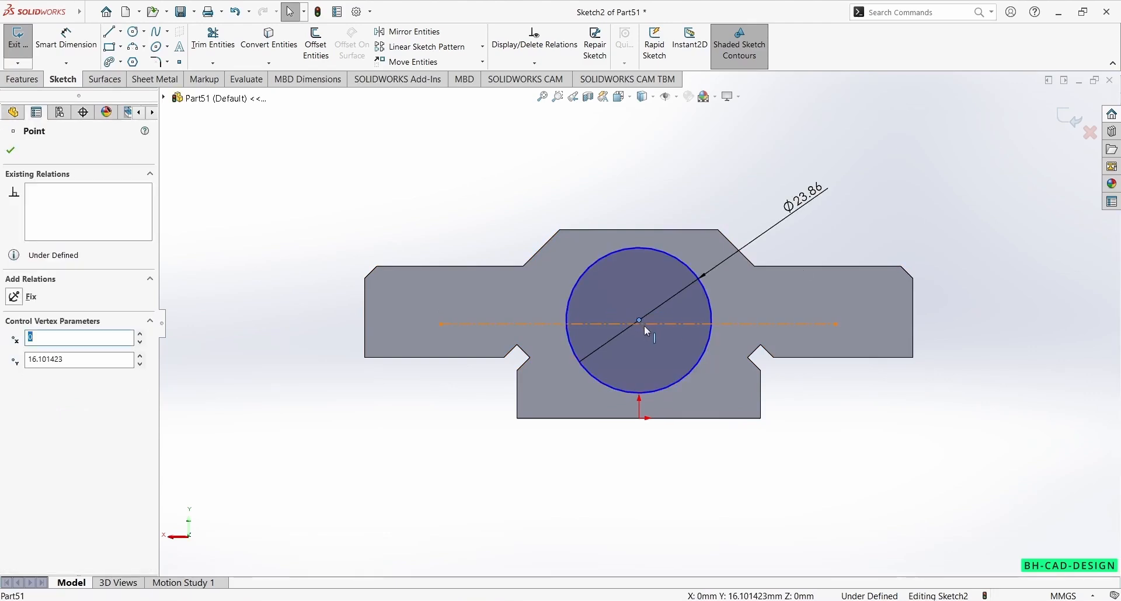
pyautogui.keyDown('ctrl'); pyautogui.click(643, 324); pyautogui.keyUp('ctrl')
pyautogui.click(703, 277)
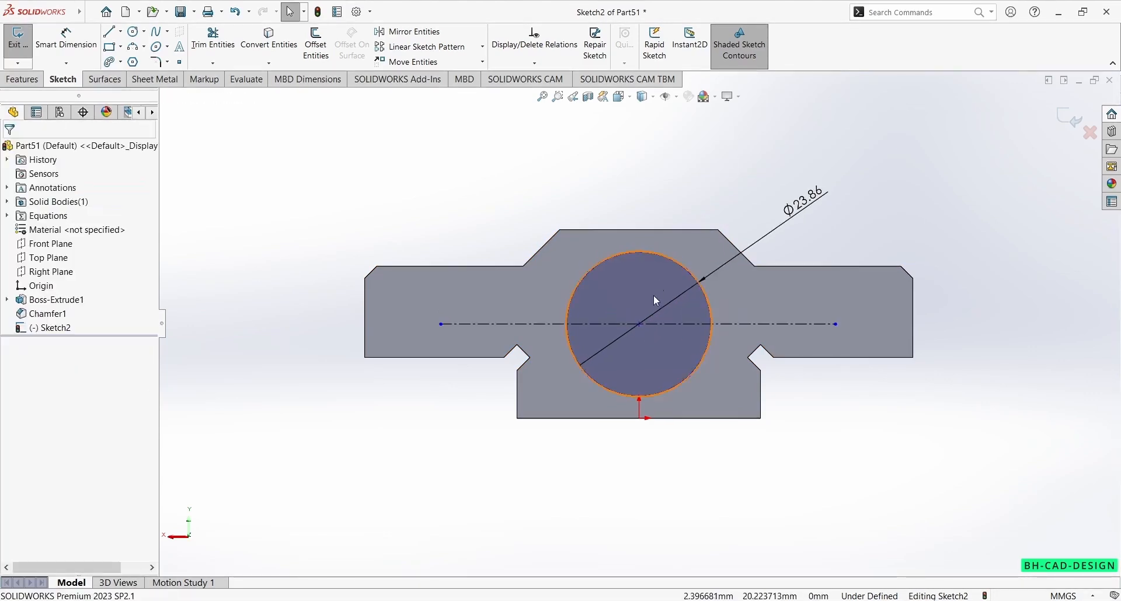
pyautogui.click(639, 325)
pyautogui.keyDown('ctrl'); pyautogui.click(640, 418); pyautogui.keyUp('ctrl')
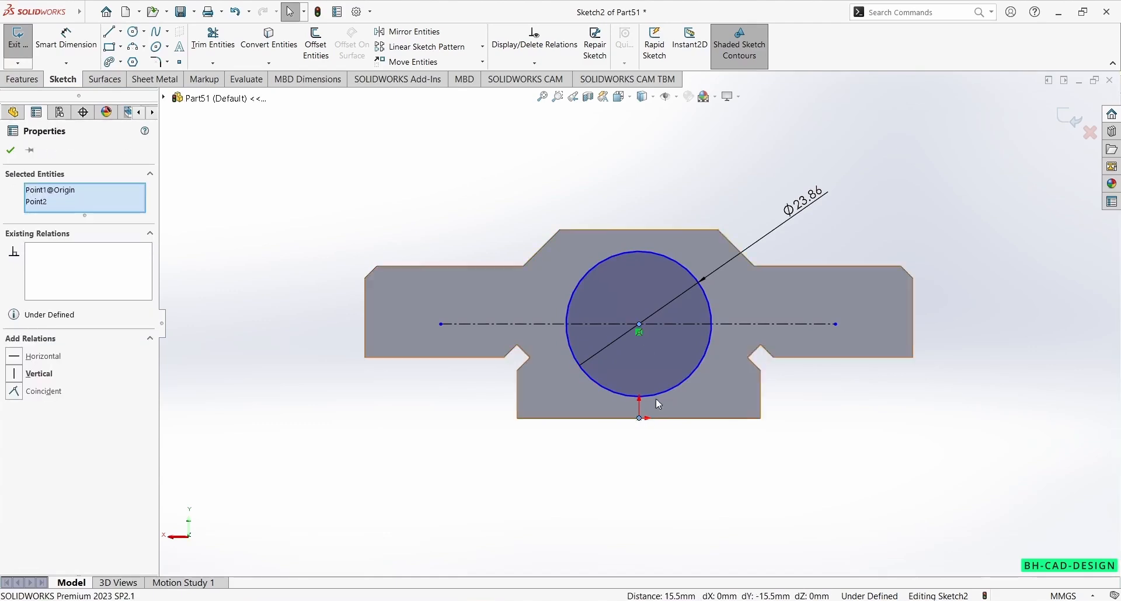
pyautogui.click(695, 369)
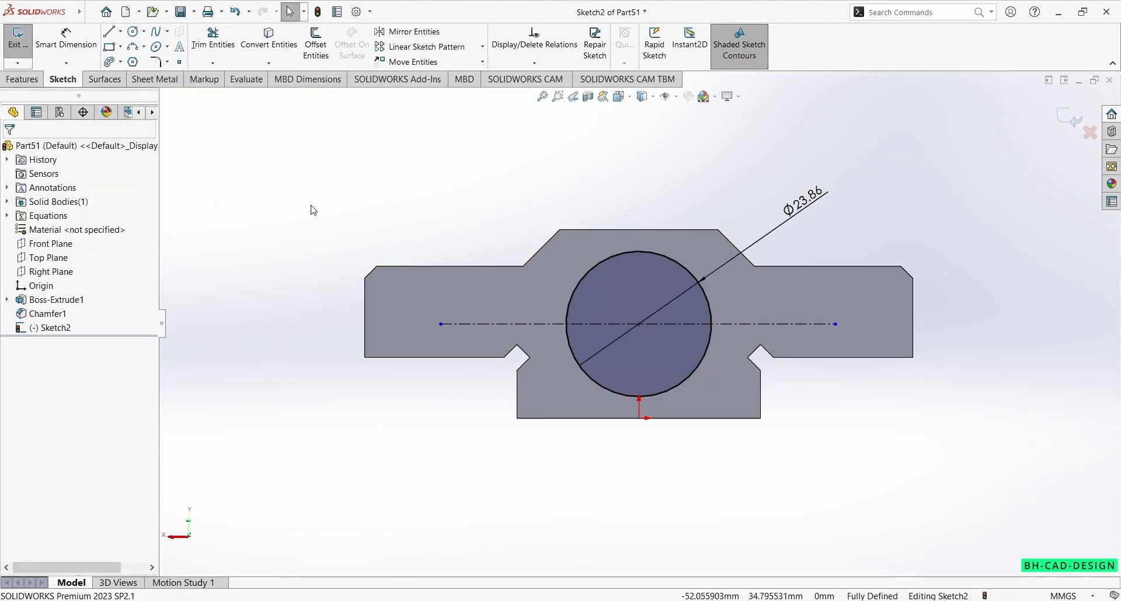
# Step: Set up a blind Extruded Cut from the bore circle with a depth of 74 mm
pyautogui.click(21, 80)
pyautogui.click(196, 41)
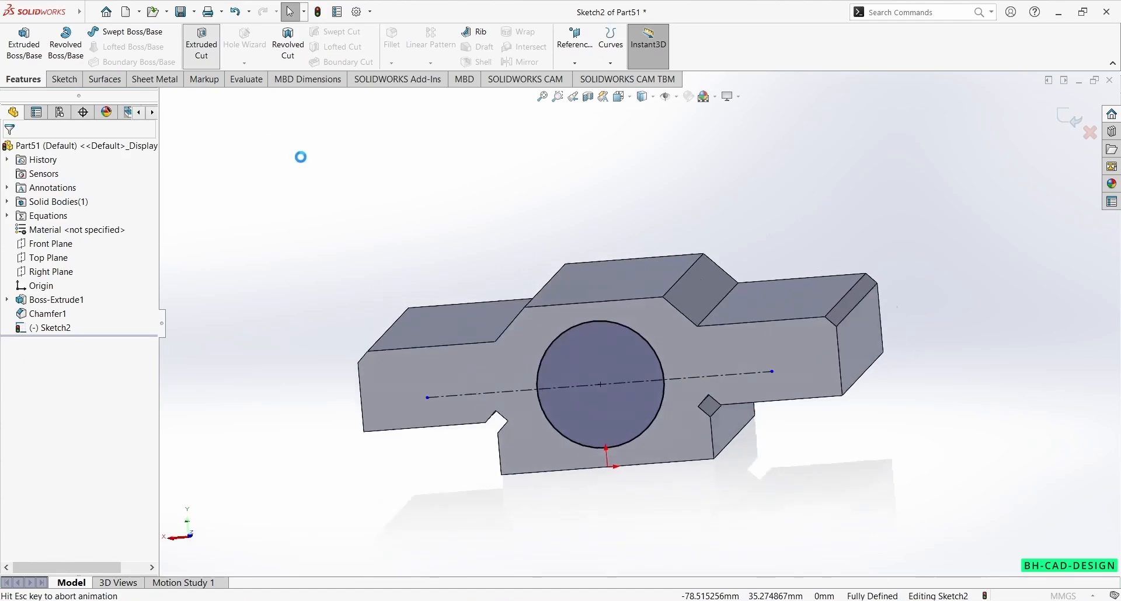
pyautogui.moveTo(469, 307); pyautogui.dragTo(515, 339, button='middle')
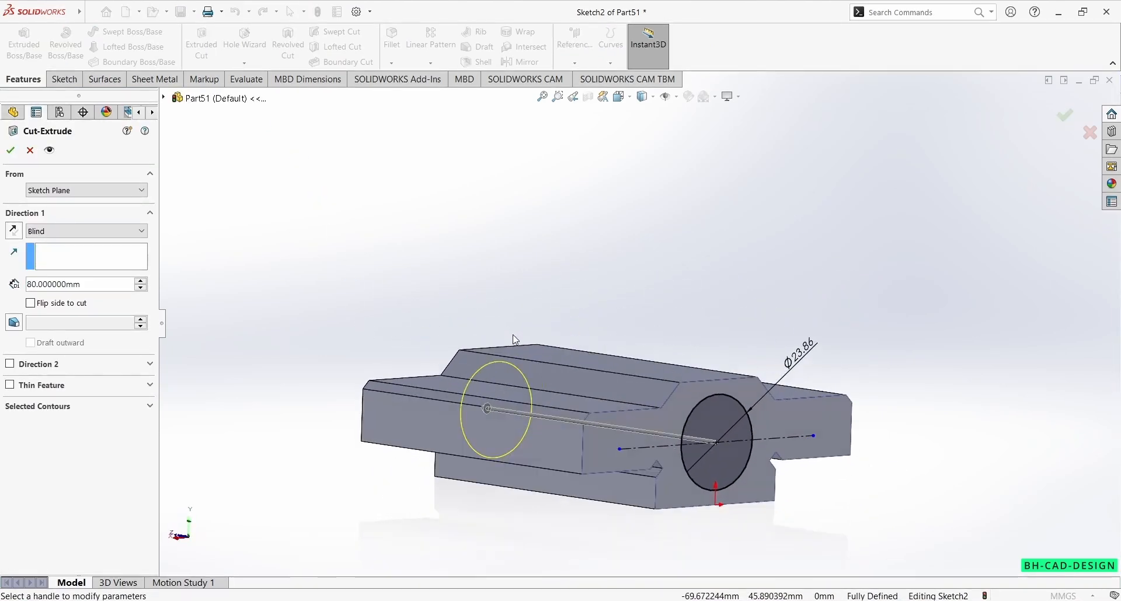
pyautogui.click(503, 600)
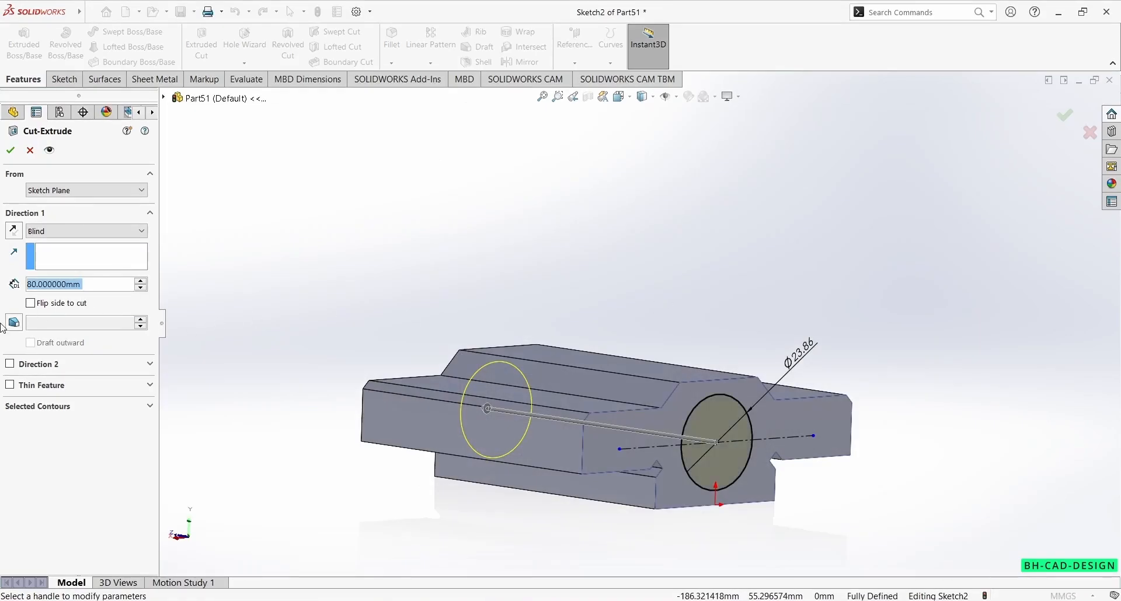
pyautogui.write('74')
pyautogui.press('Return')
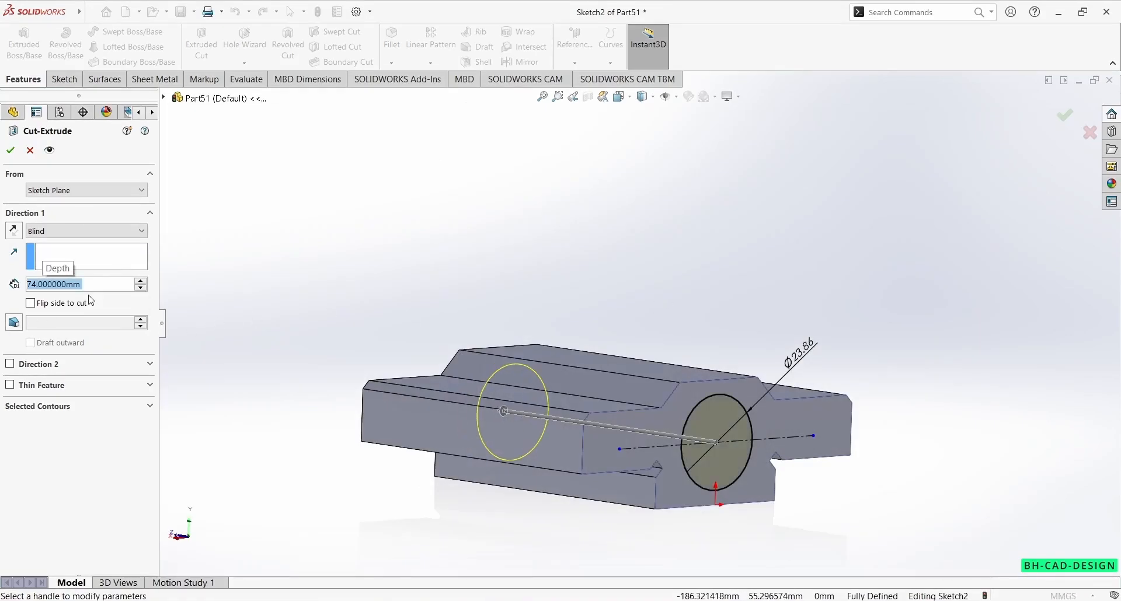
# Step: Add an inward draft of 1.44 degrees to the bore cut and complete the feature
pyautogui.click(21, 325)
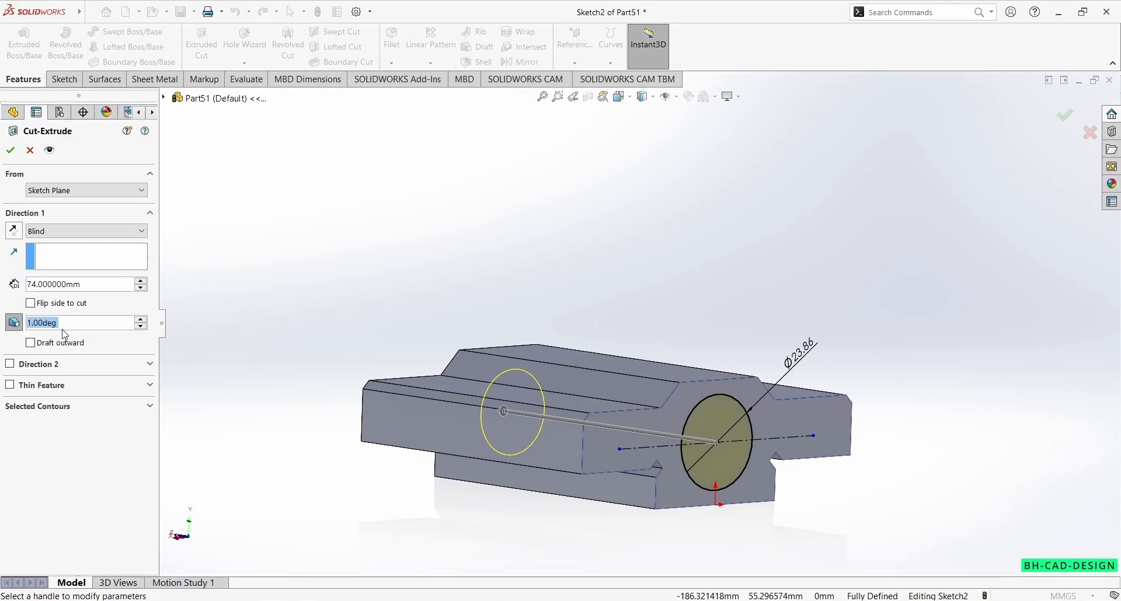
pyautogui.write('1.44')
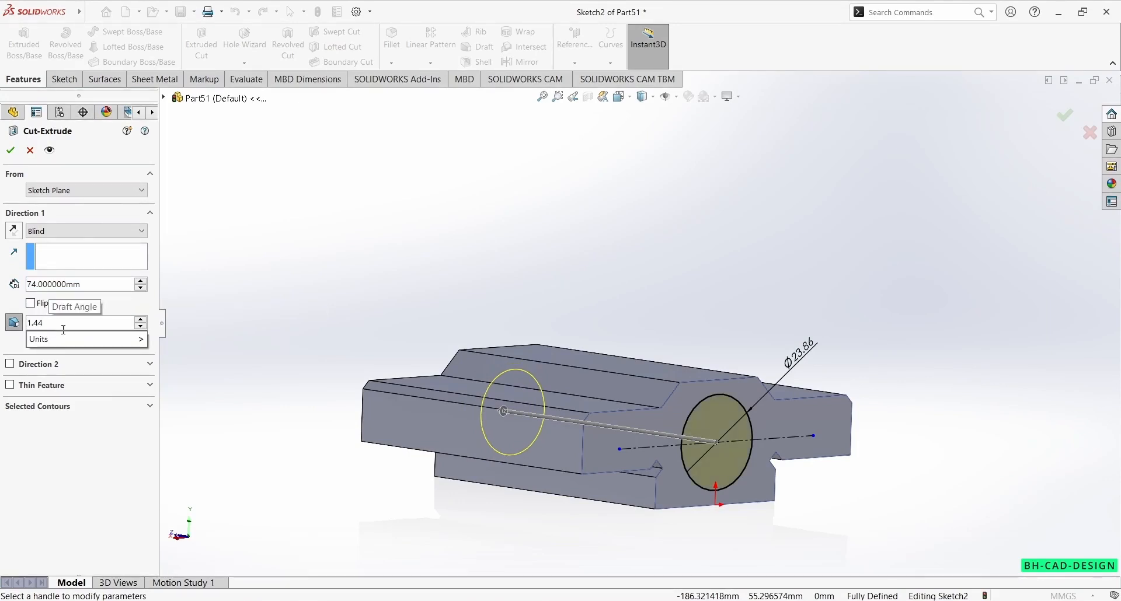
pyautogui.moveTo(32, 345)
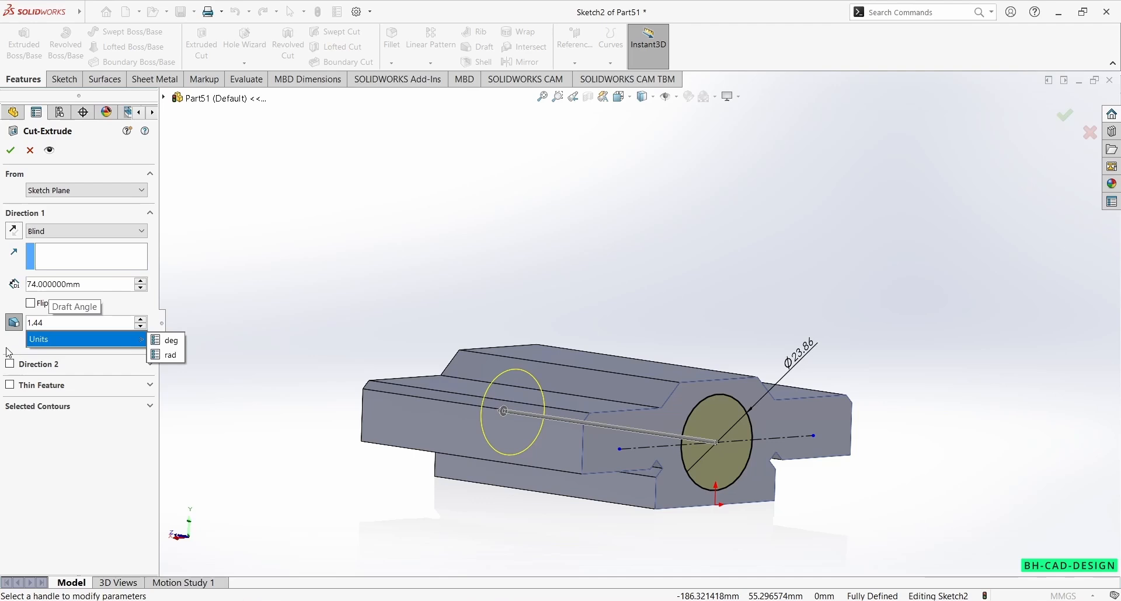
pyautogui.press('Return')
pyautogui.scroll(1, 524, 382)
pyautogui.moveTo(524, 382); pyautogui.dragTo(627, 369, button='middle')
pyautogui.scroll(-4, 628, 369)
pyautogui.click(31, 343)
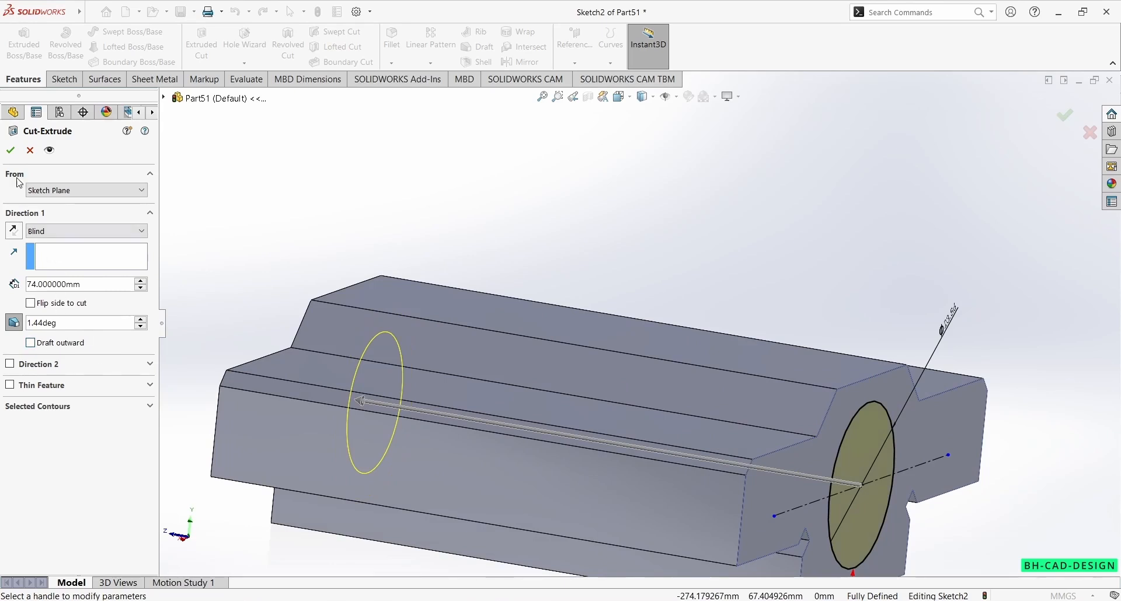
pyautogui.click(401, 168)
# Step: Examine the tapered bore in a Right Plane section view and compare it with the reference drawing
pyautogui.moveTo(526, 269)
pyautogui.mouseDown(button='middle')
pyautogui.moveTo(529, 209)
pyautogui.moveTo(561, 281)
pyautogui.moveTo(594, 161)
pyautogui.mouseUp(button='middle')
pyautogui.scroll(3, 564, 304)
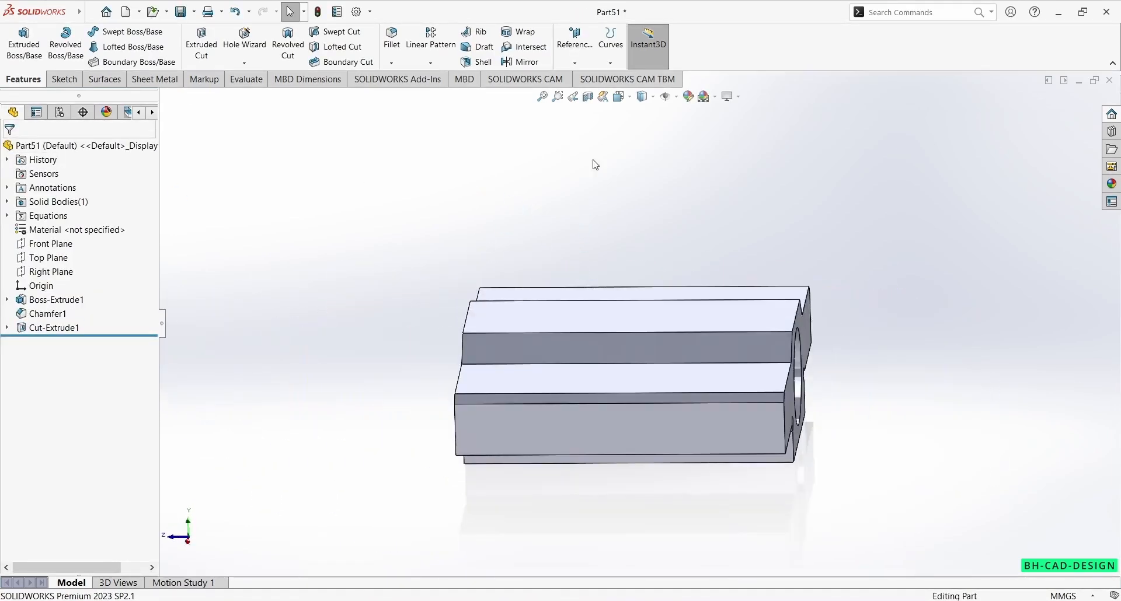
pyautogui.click(588, 96)
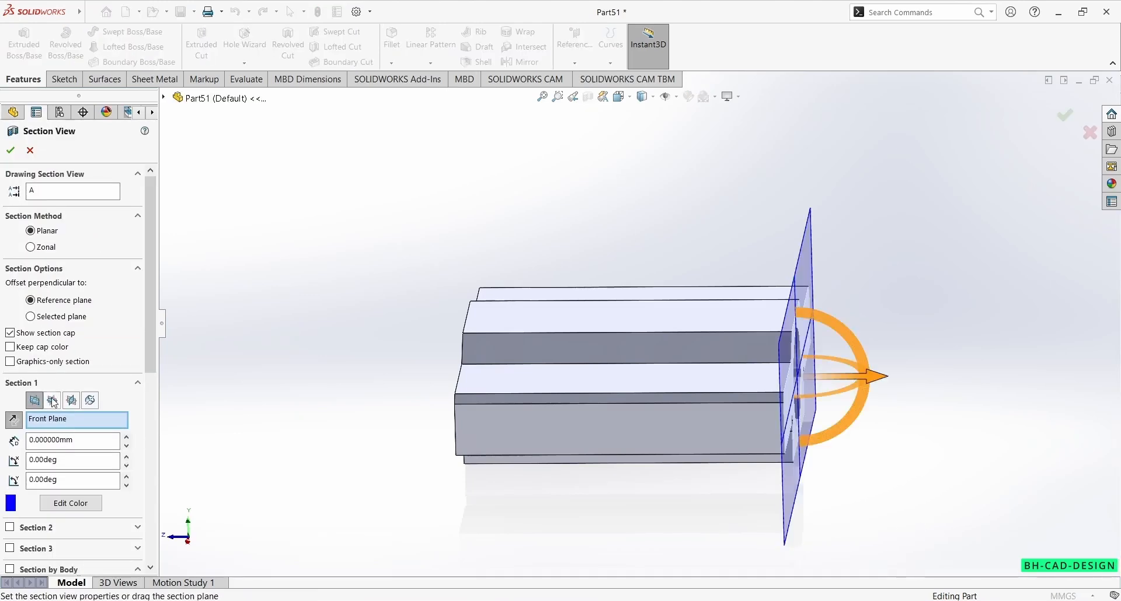
pyautogui.click(52, 400)
pyautogui.click(70, 403)
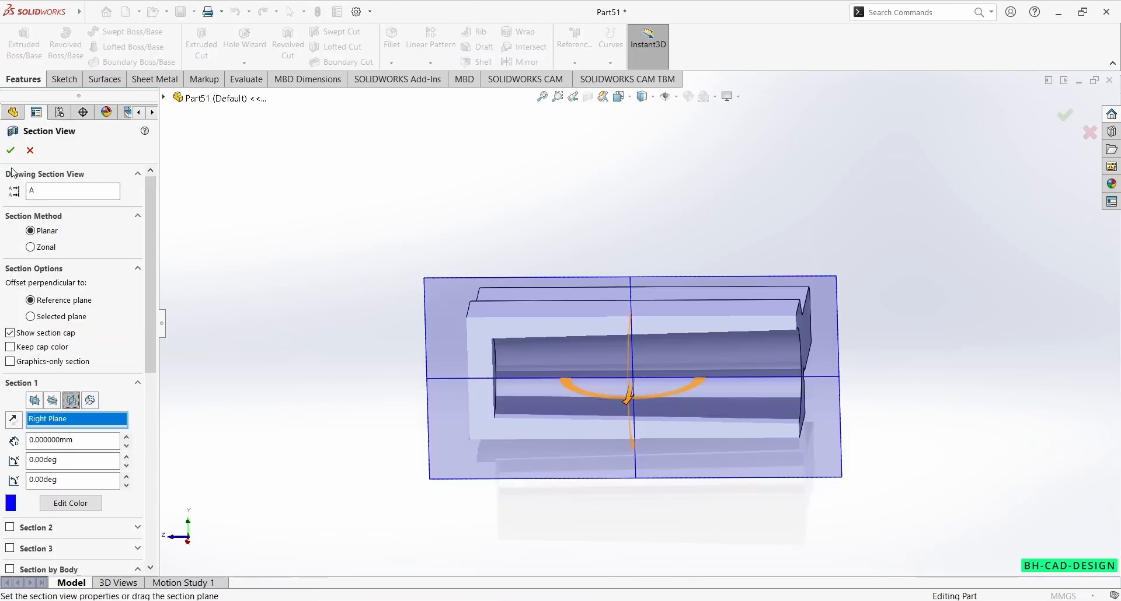
pyautogui.click(10, 150)
pyautogui.scroll(-5, 509, 328)
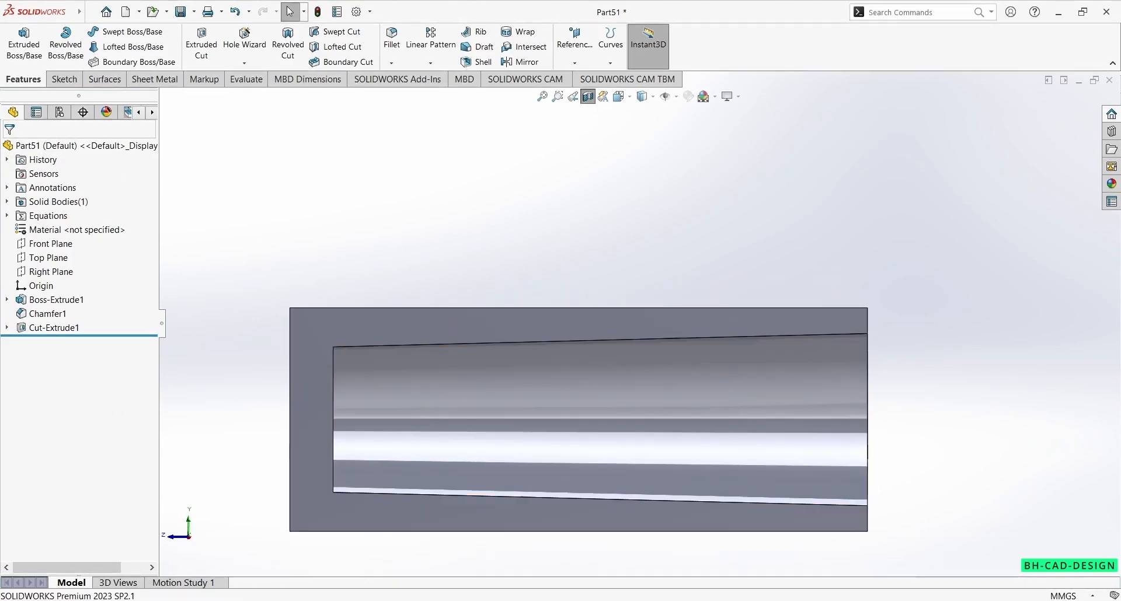
pyautogui.moveTo(568, 563)
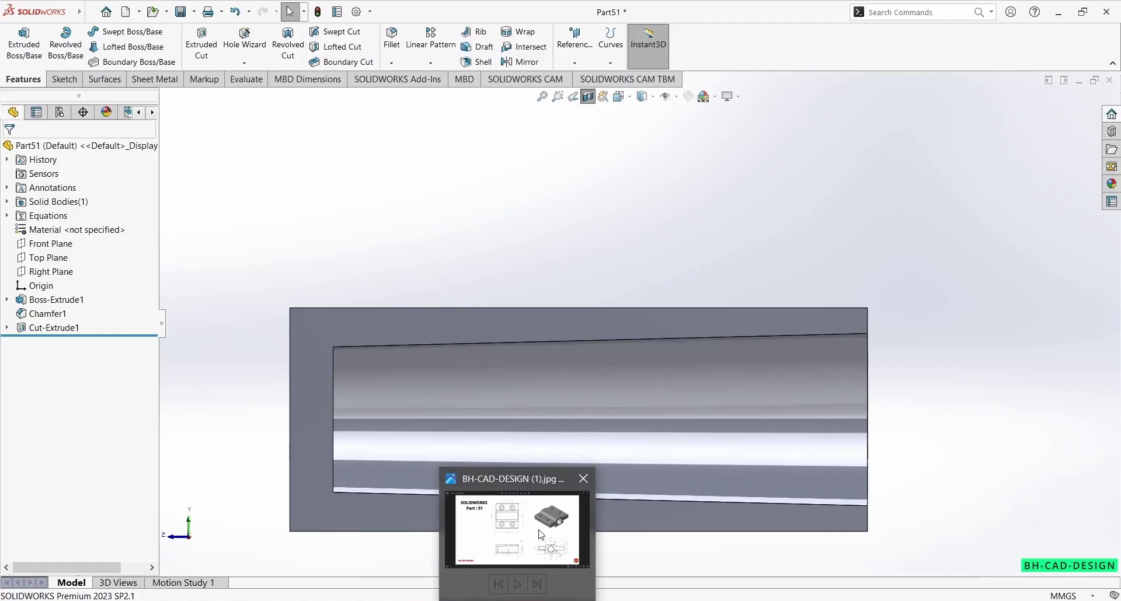
pyautogui.click(542, 535)
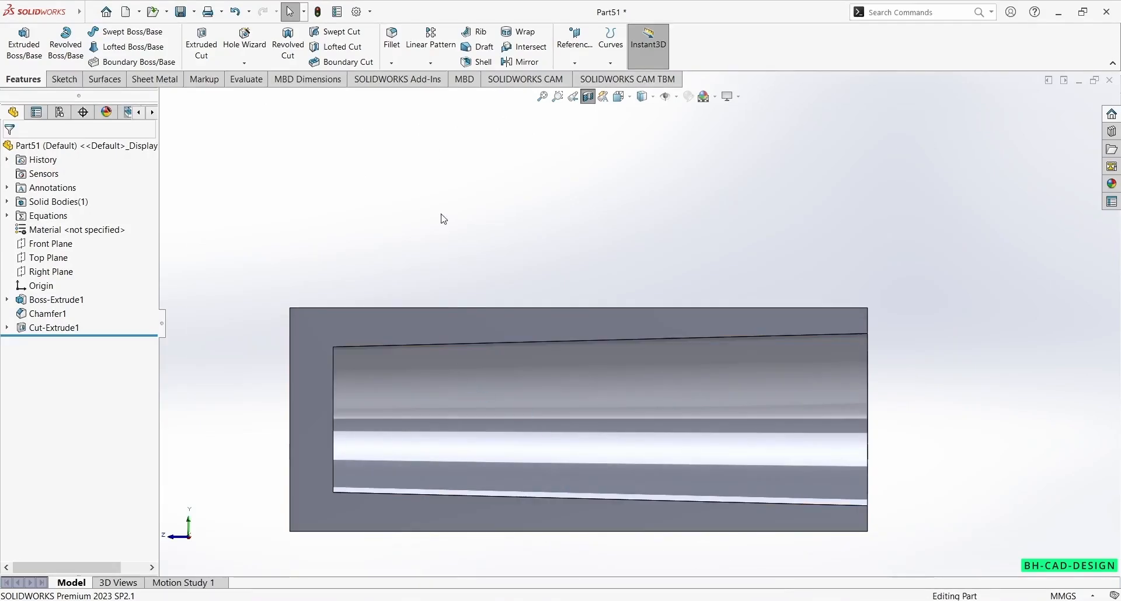
pyautogui.click(588, 97)
# Step: Sketch a circle on the bore's blind end face, centered on the bore and reaching its inner edge
pyautogui.moveTo(658, 376); pyautogui.dragTo(556, 401, button='middle')
pyautogui.click(556, 402)
pyautogui.click(610, 375)
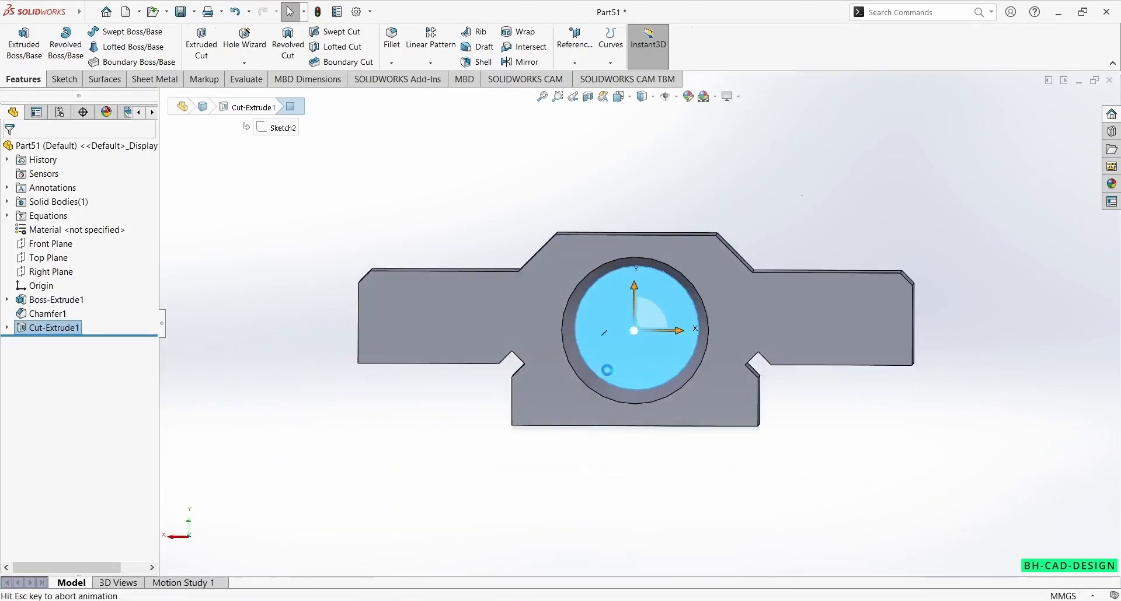
pyautogui.click(133, 32)
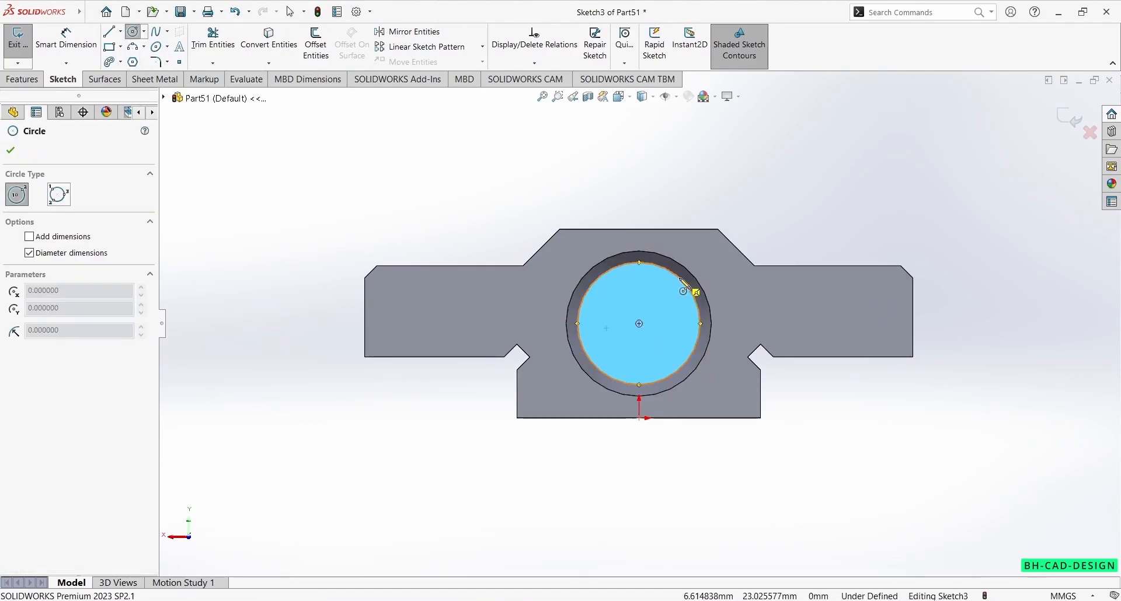
pyautogui.click(640, 323)
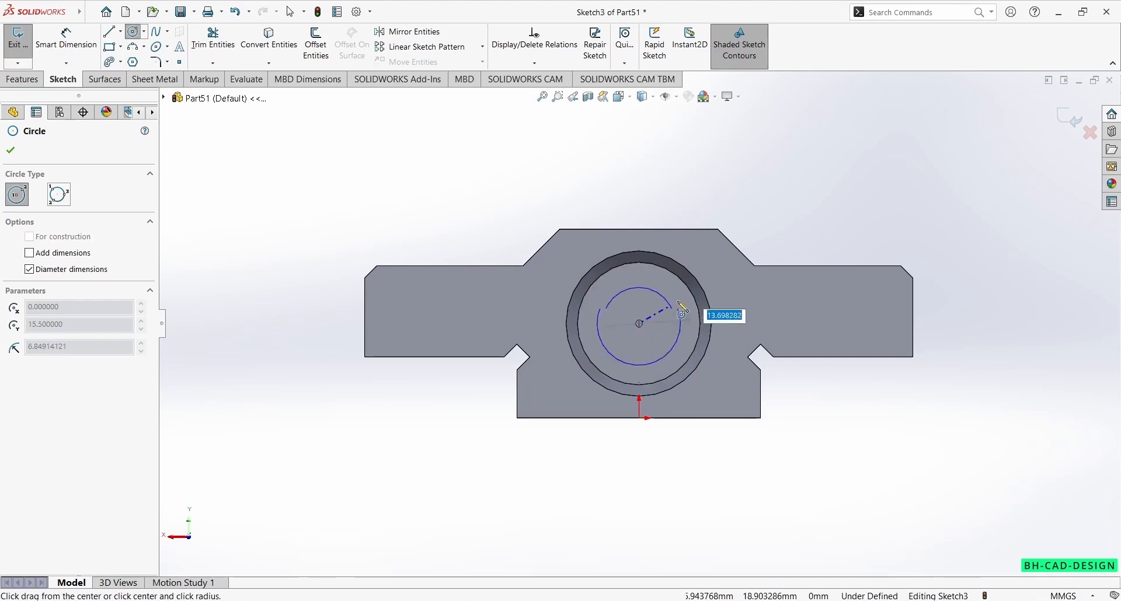
pyautogui.click(699, 308)
pyautogui.press('Escape')
pyautogui.press('Escape')
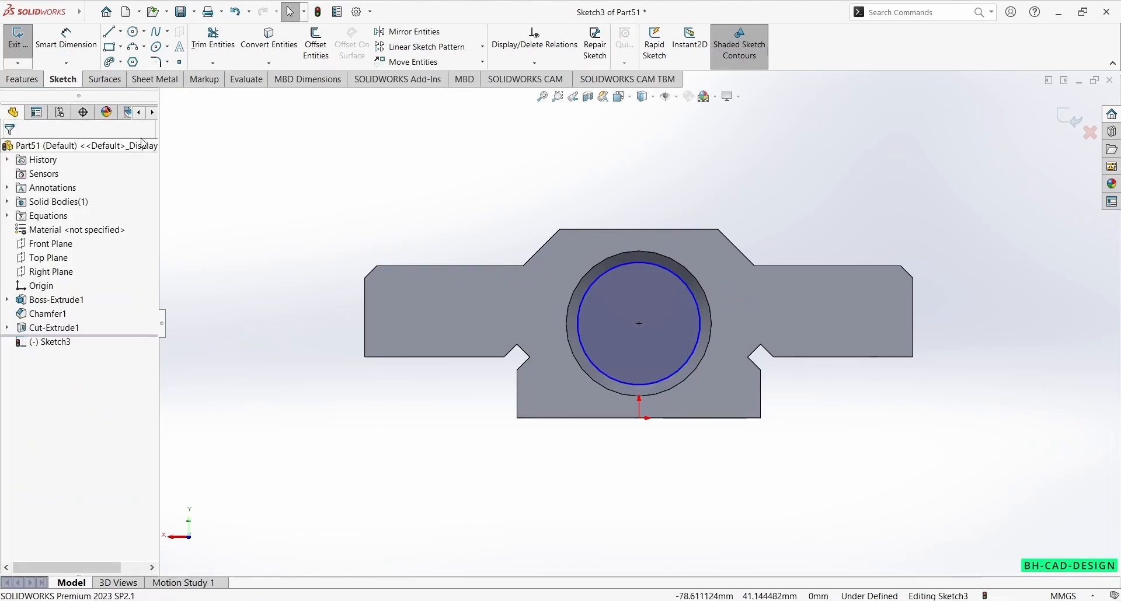
# Step: Shrink the sketched circle to check its freedom, and make it coradial with the inner edge of the tapered bore
pyautogui.moveTo(660, 268); pyautogui.dragTo(658, 297)
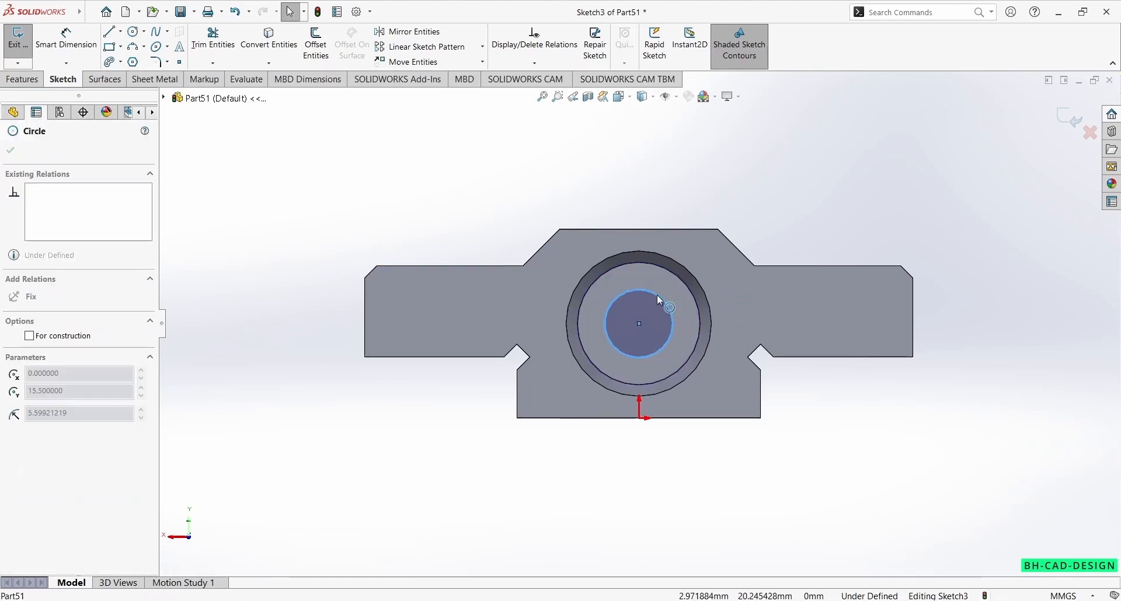
pyautogui.press('Escape')
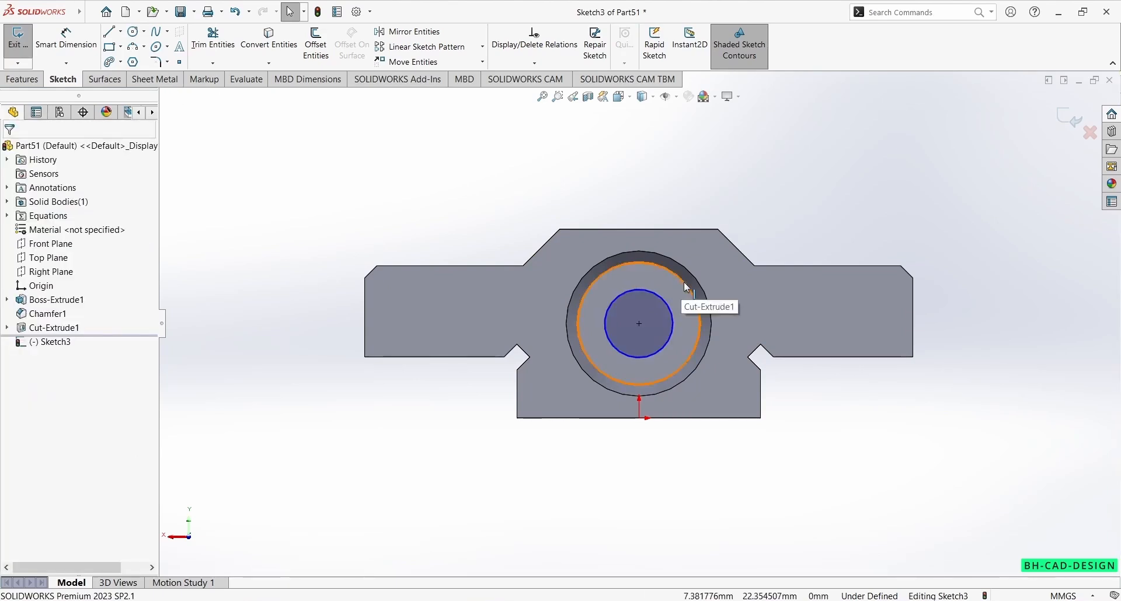
pyautogui.keyDown('ctrl'); pyautogui.click(669, 307); pyautogui.keyUp('ctrl')
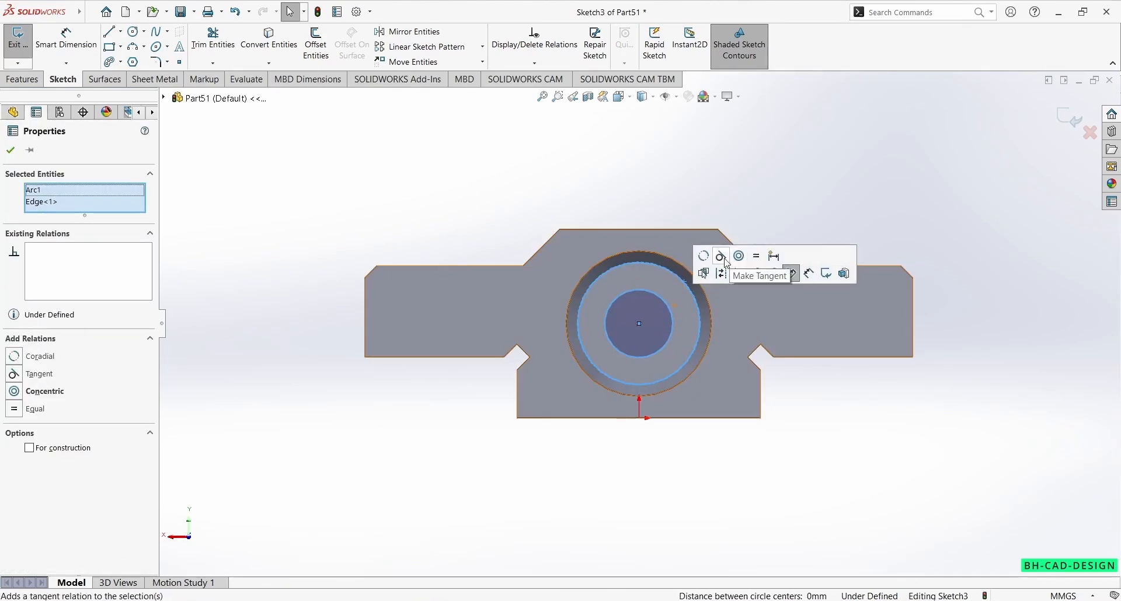
pyautogui.click(703, 257)
pyautogui.click(690, 168)
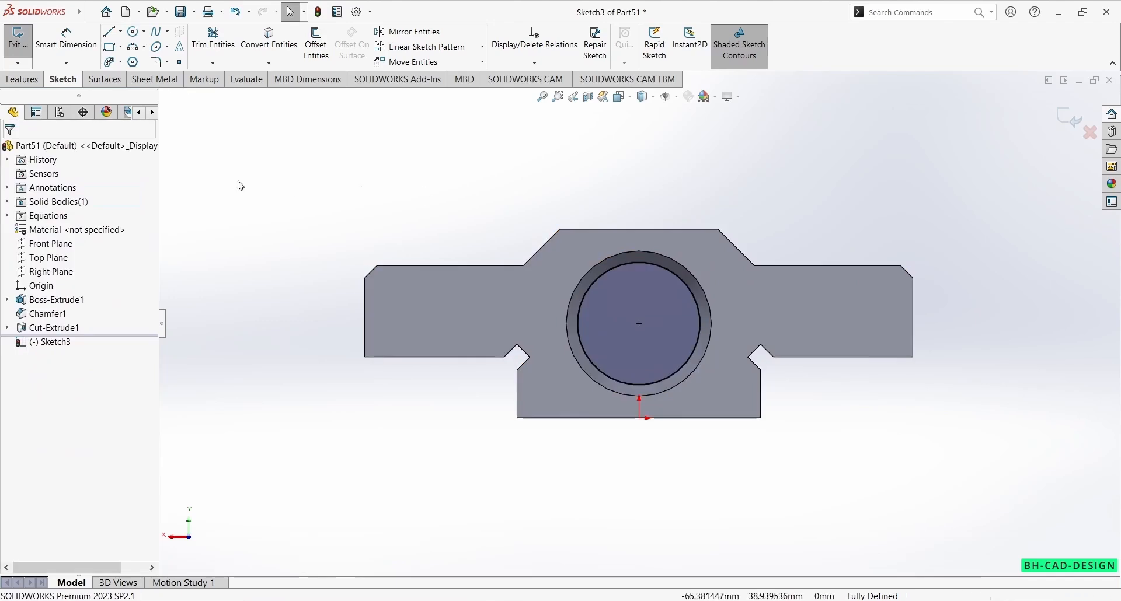
# Step: Cut the coradial circle Through All to open the closed end of the bore
pyautogui.click(23, 79)
pyautogui.click(217, 56)
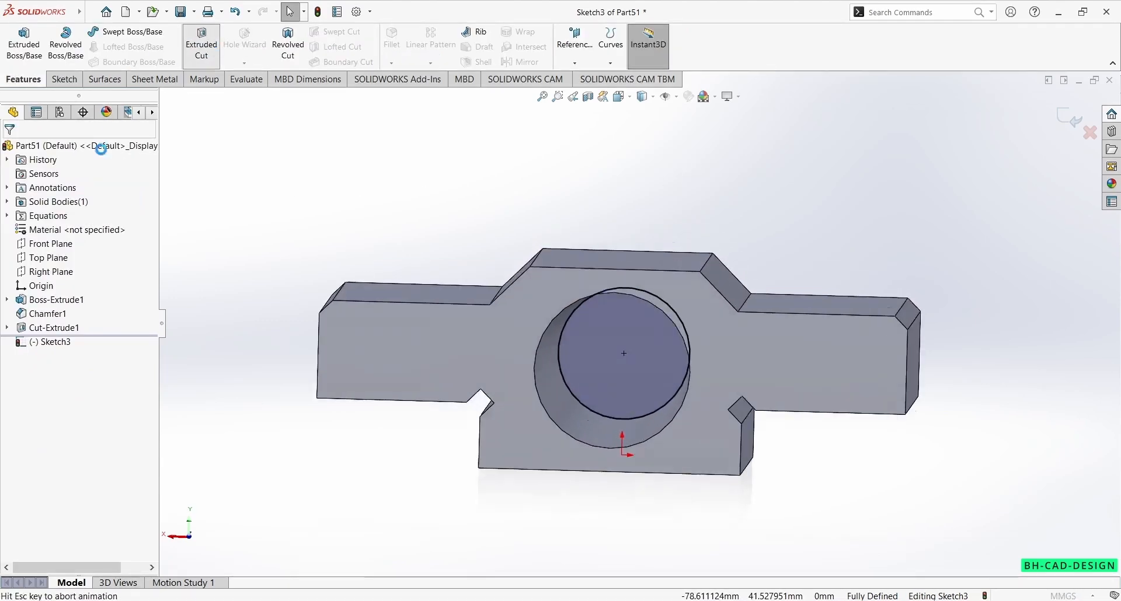
pyautogui.click(73, 232)
pyautogui.click(47, 254)
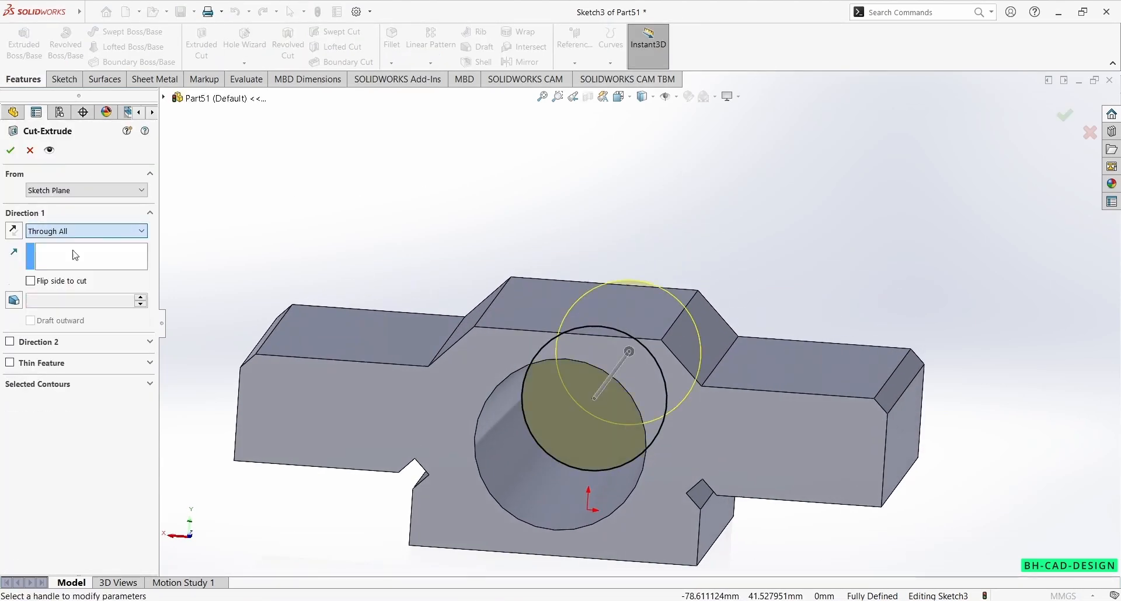
pyautogui.click(11, 151)
# Step: Define a counterbored legacy hole: diameter 11 mm, C-bore diameter 18 mm, C-bore depth 10 mm, checked against the reference drawing
pyautogui.moveTo(353, 167); pyautogui.dragTo(575, 391, button='middle')
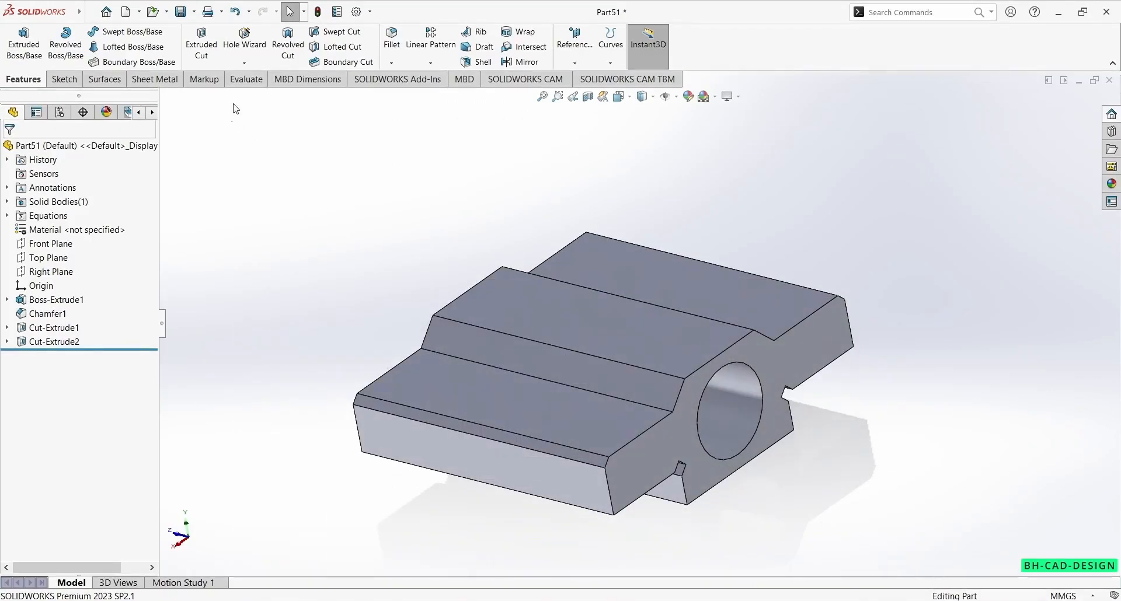
pyautogui.click(245, 39)
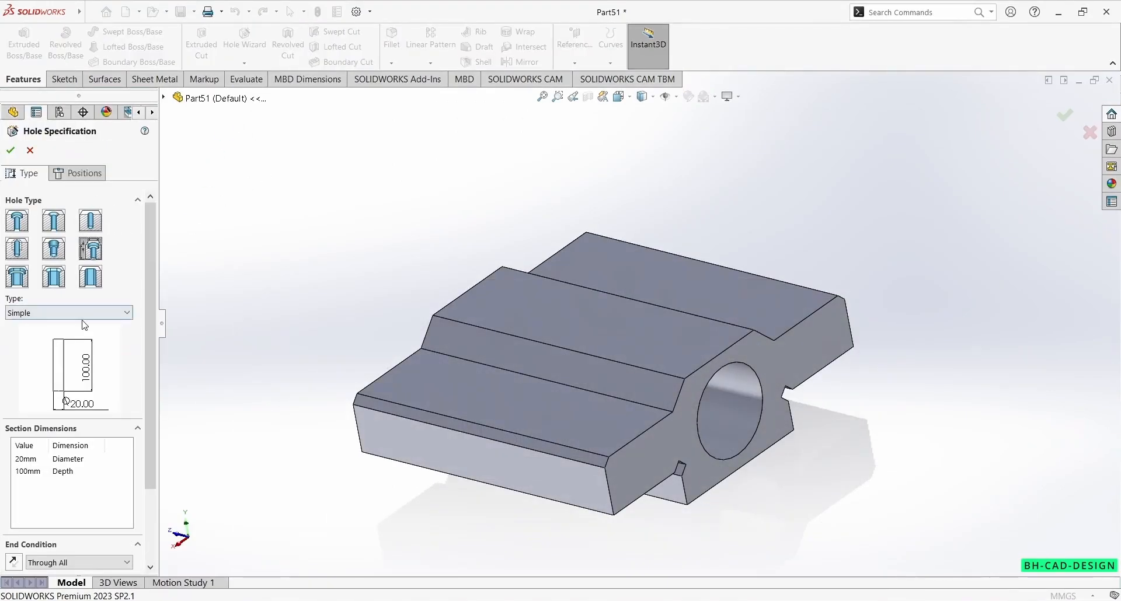
pyautogui.click(59, 313)
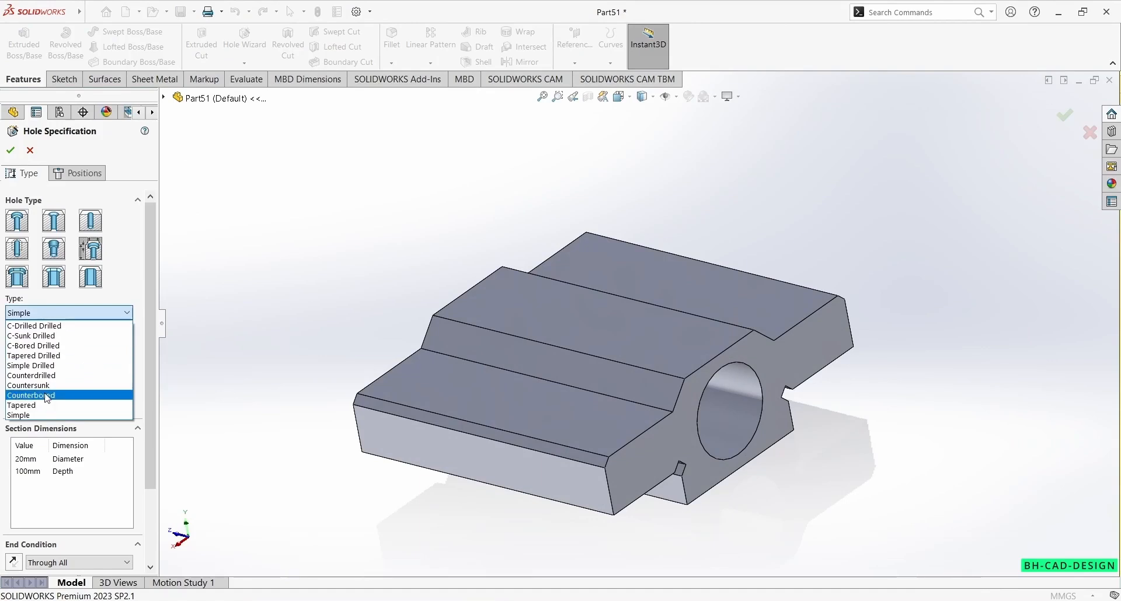
pyautogui.click(35, 390)
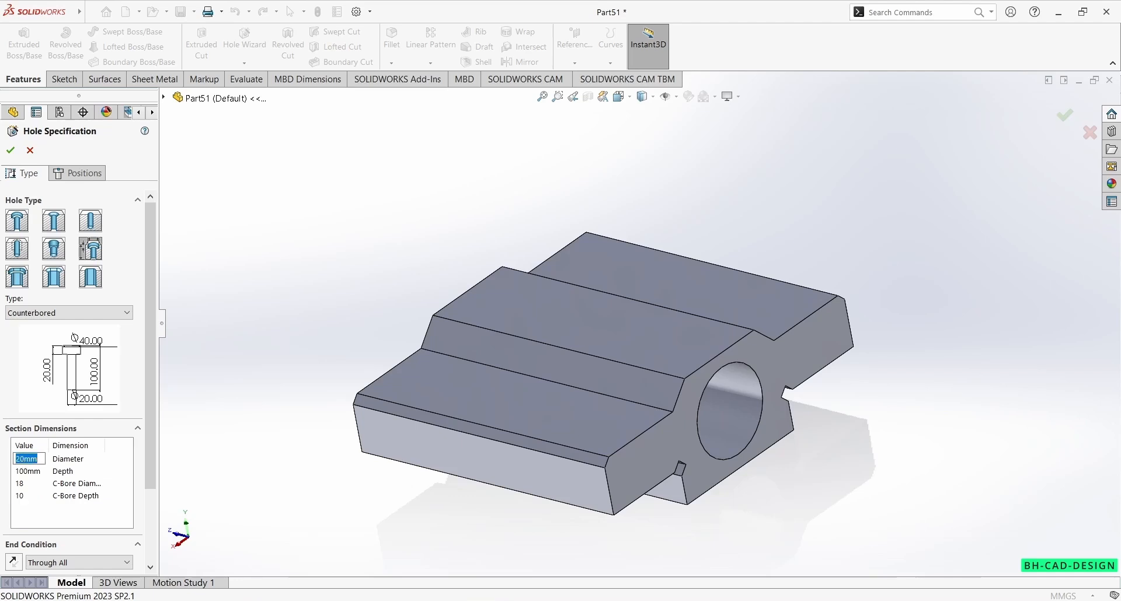
pyautogui.hotkey('alt', 'Tab')
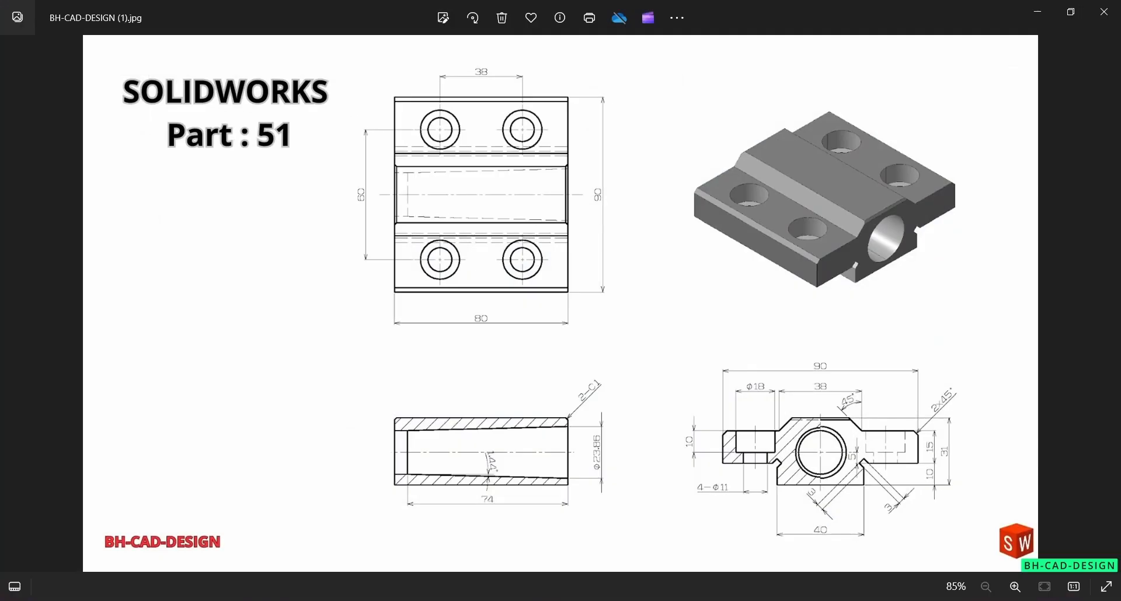
pyautogui.hotkey('alt', 'Tab')
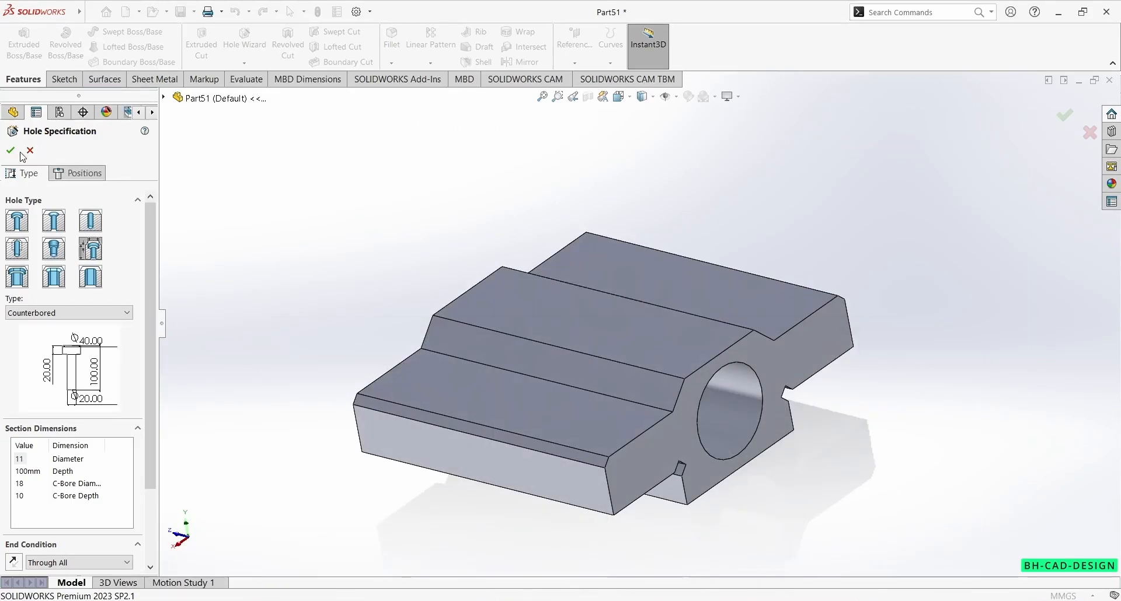
# Step: Place four counterbored holes on the upper faces of the side flanges, two per flange near the part's corners
pyautogui.click(77, 173)
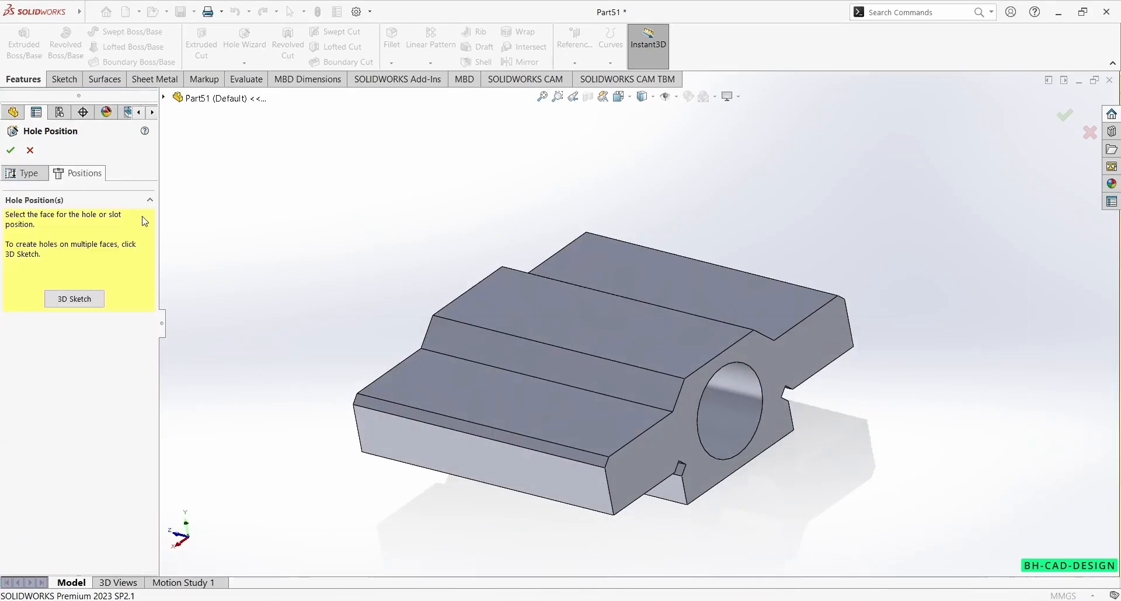
pyautogui.click(543, 412)
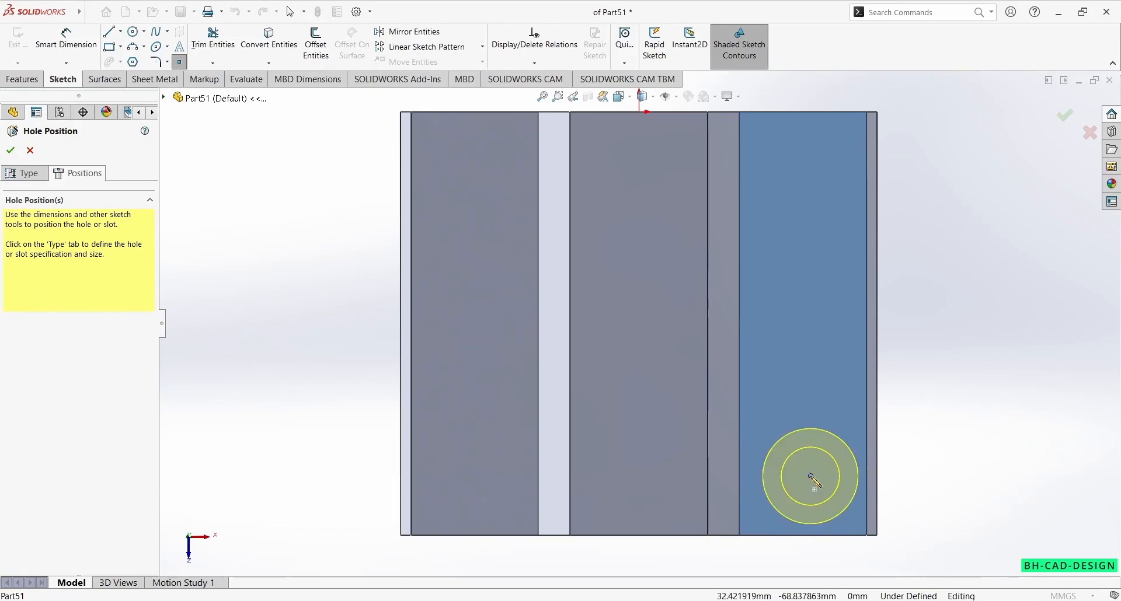
pyautogui.click(811, 476)
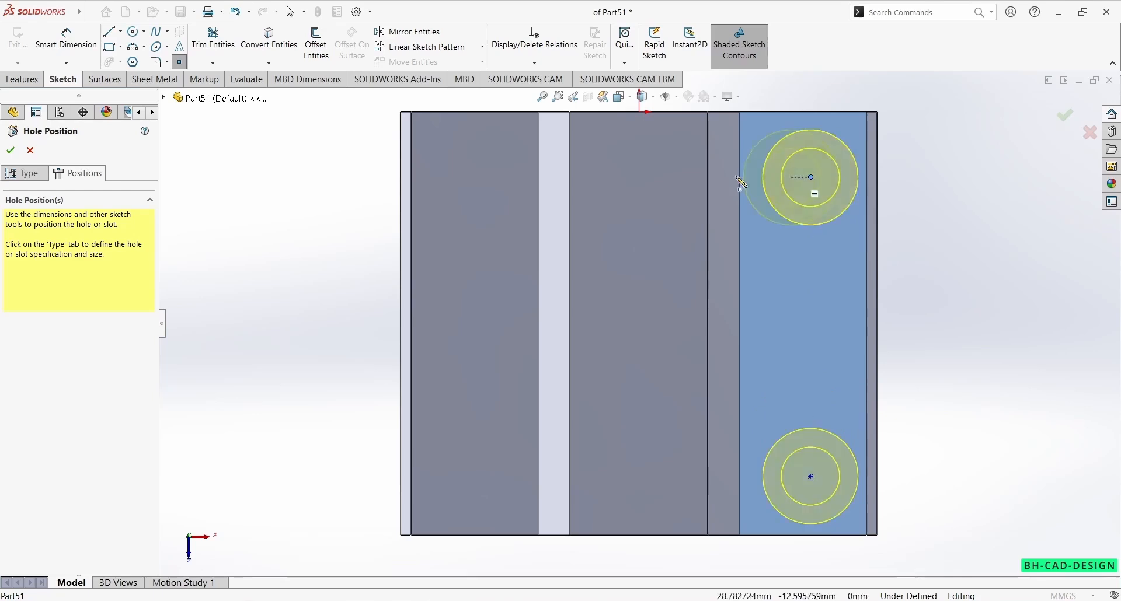
pyautogui.click(811, 177)
pyautogui.click(479, 177)
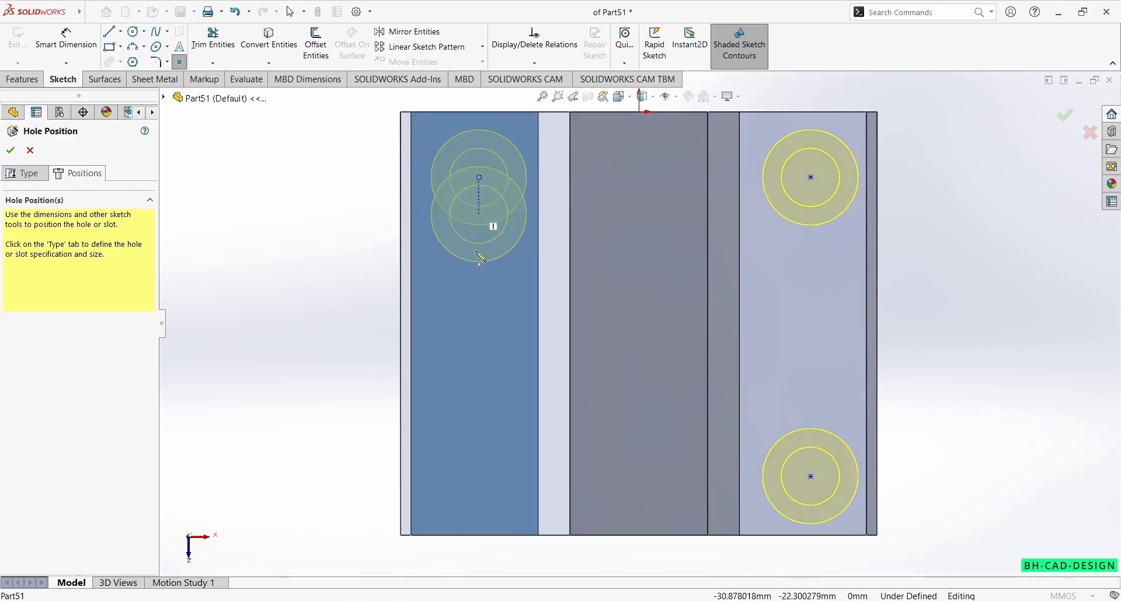
pyautogui.click(482, 476)
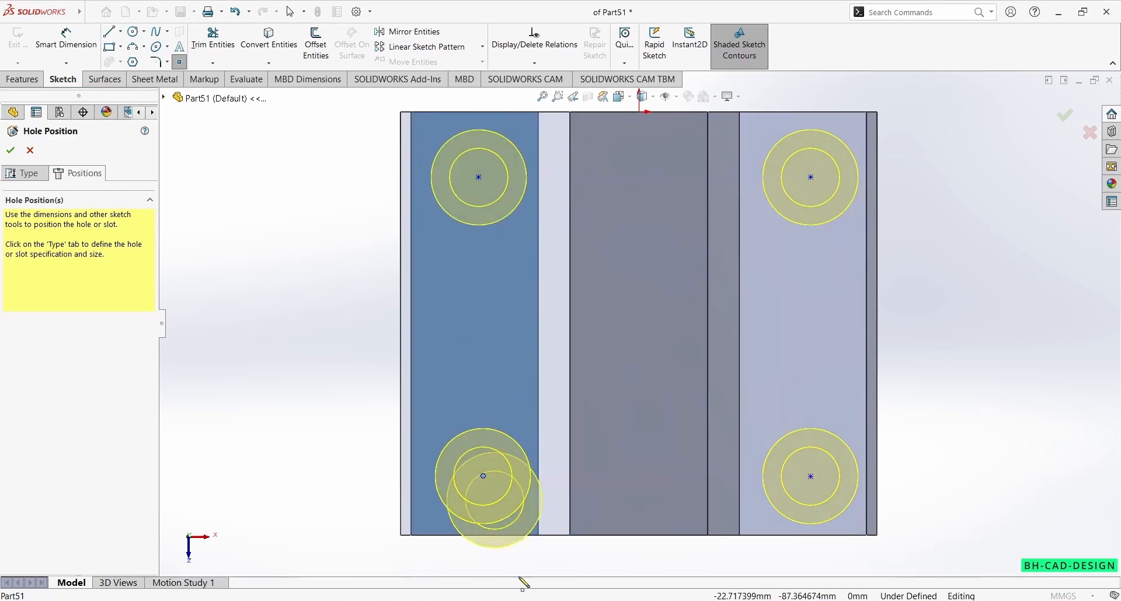
# Step: Check the hole spacing on the reference drawing and dimension the two hole centres farthest from the origin edge 60 mm apart
pyautogui.hotkey('alt', 'Tab')
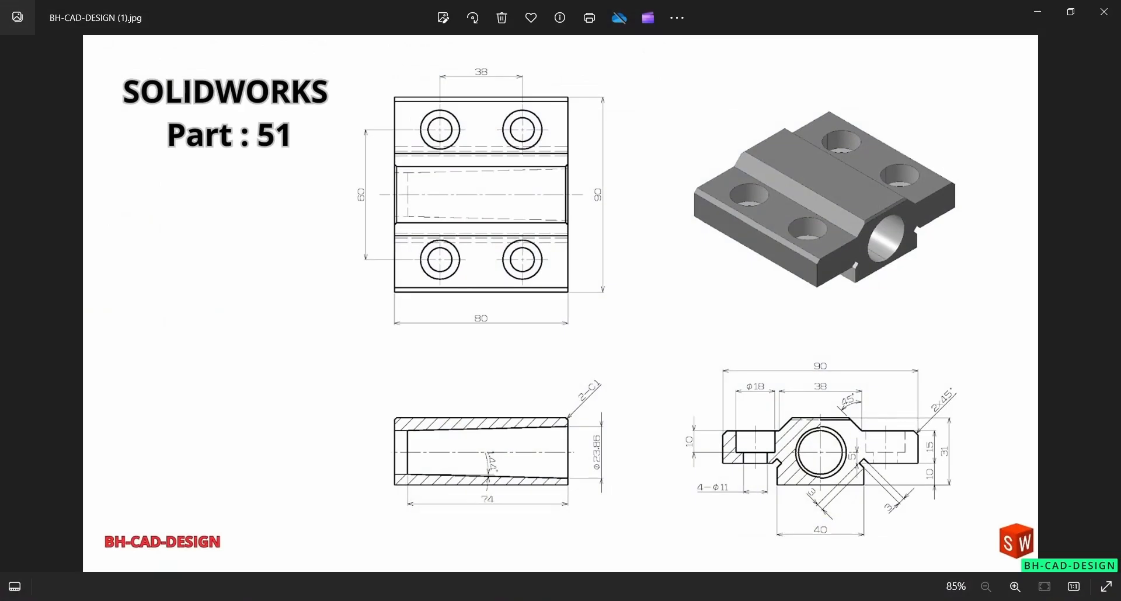
pyautogui.hotkey('alt', 'Tab')
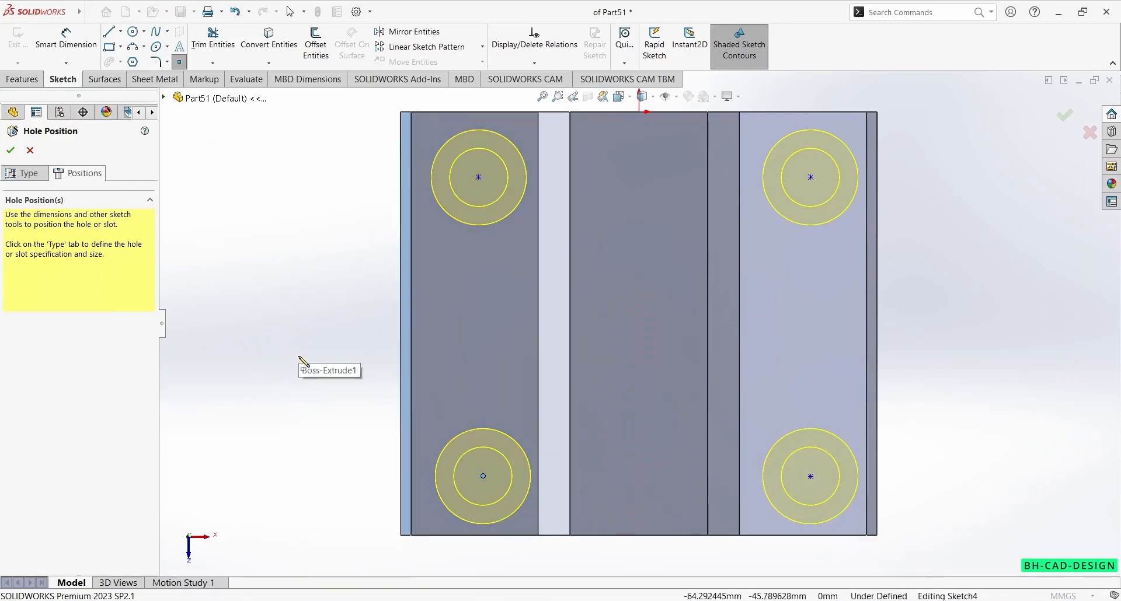
pyautogui.moveTo(528, 443); pyautogui.dragTo(528, 421, button='right')
pyautogui.click(483, 477)
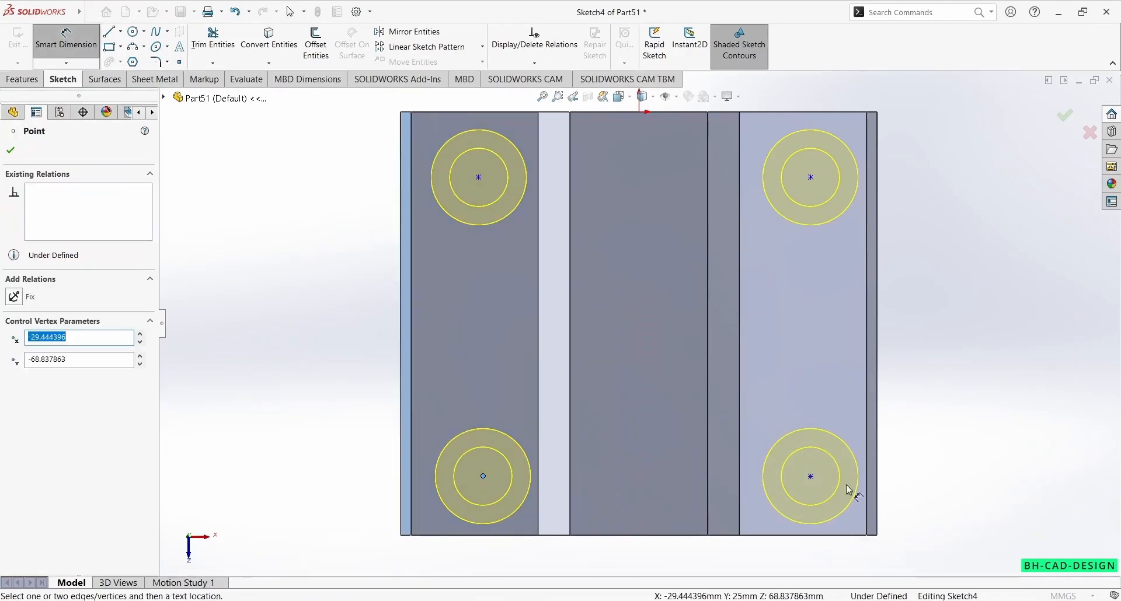
pyautogui.click(811, 476)
pyautogui.scroll(3, 721, 543)
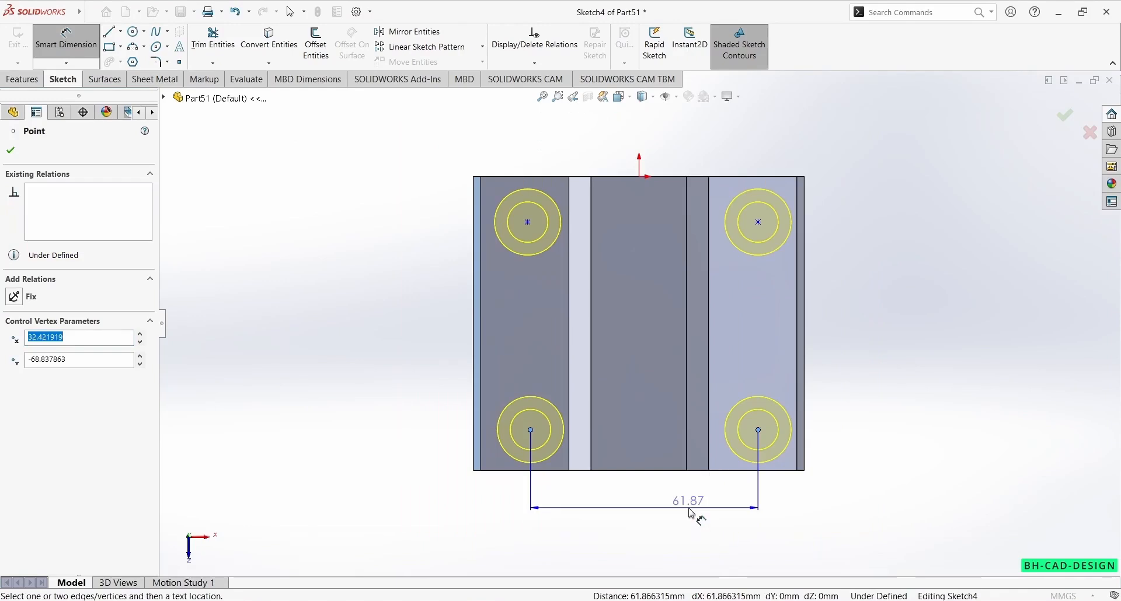
pyautogui.click(689, 508)
pyautogui.write('60')
pyautogui.press('Return')
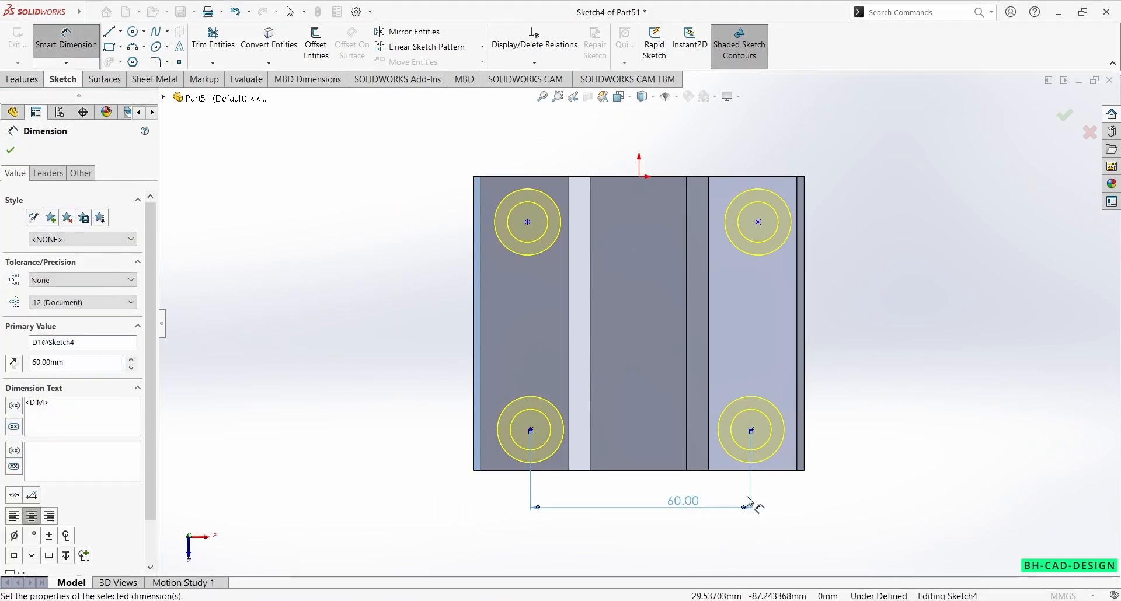
pyautogui.press('Escape')
# Step: Sketch a vertical centerline from the origin to the midpoint of the opposite end edge
pyautogui.click(121, 30)
pyautogui.click(129, 59)
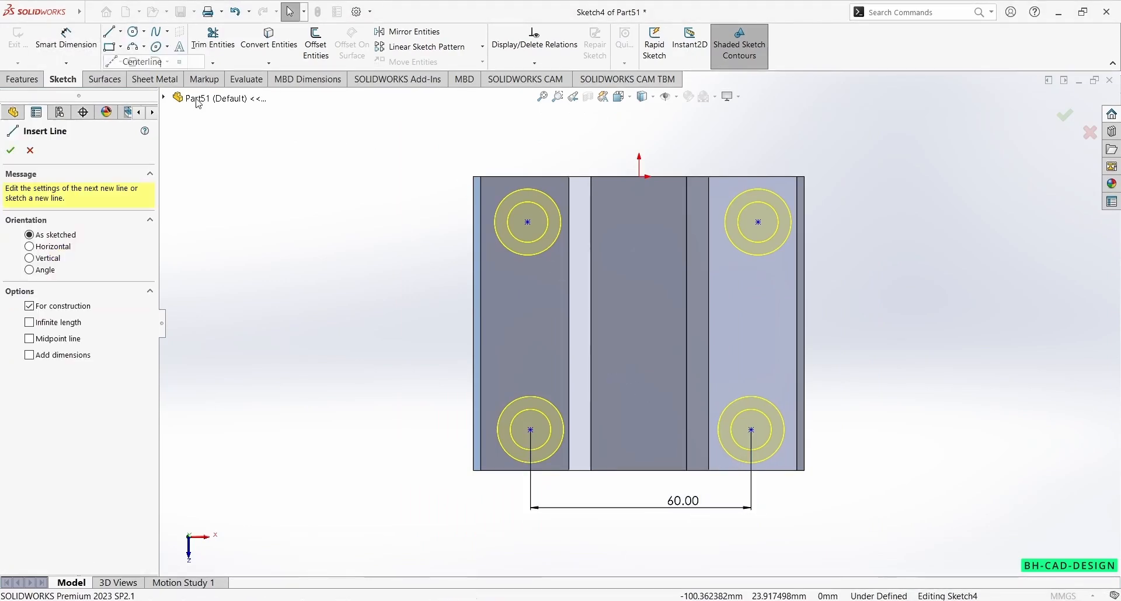
pyautogui.click(638, 176)
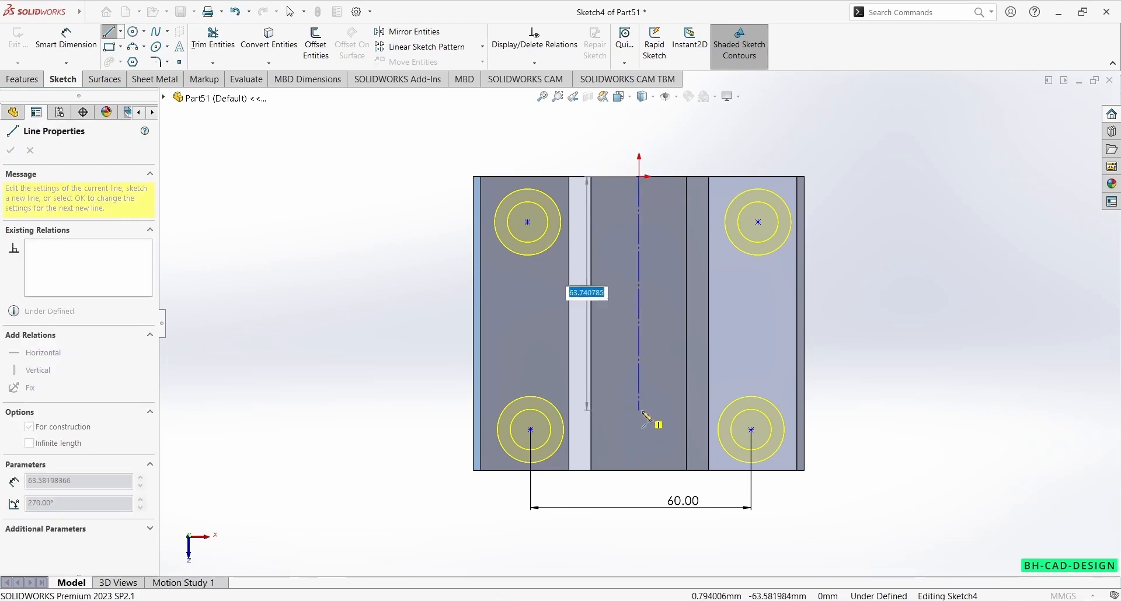
pyautogui.click(640, 470)
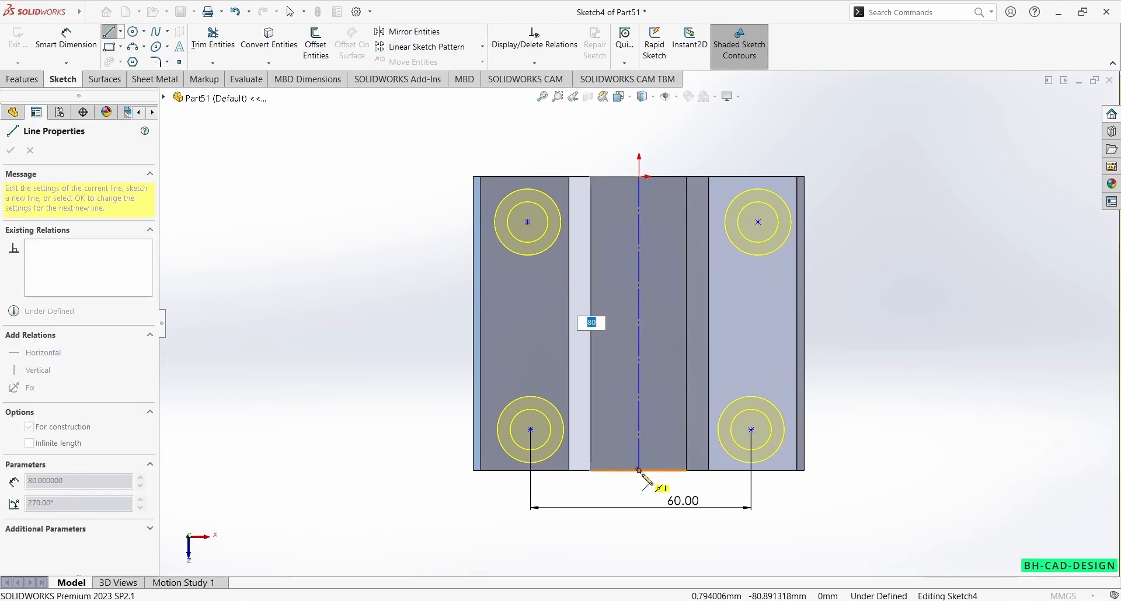
pyautogui.press('Escape')
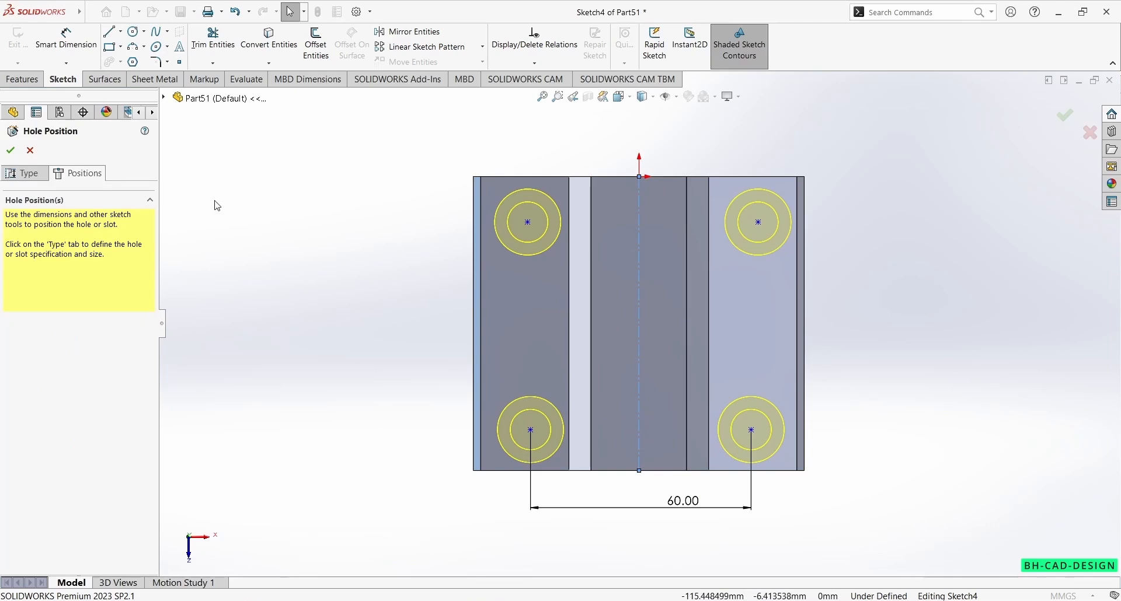
# Step: Make the two hole centres spaced 60 mm apart symmetric about the vertical centerline
pyautogui.click(531, 431)
pyautogui.keyDown('ctrl'); pyautogui.click(640, 432); pyautogui.keyUp('ctrl')
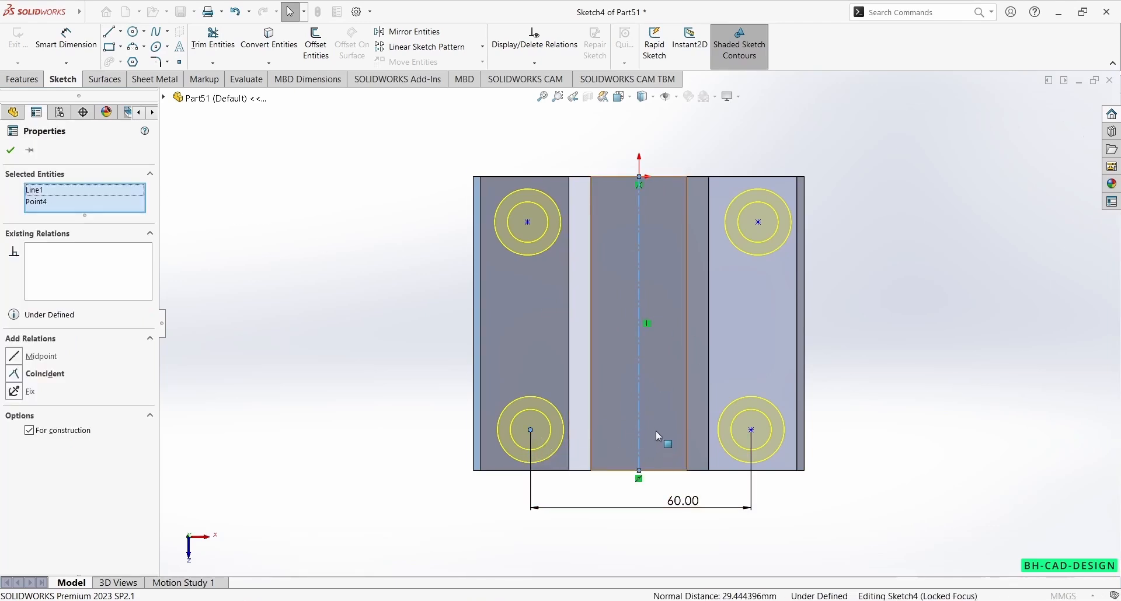
pyautogui.keyDown('ctrl'); pyautogui.click(751, 430); pyautogui.keyUp('ctrl')
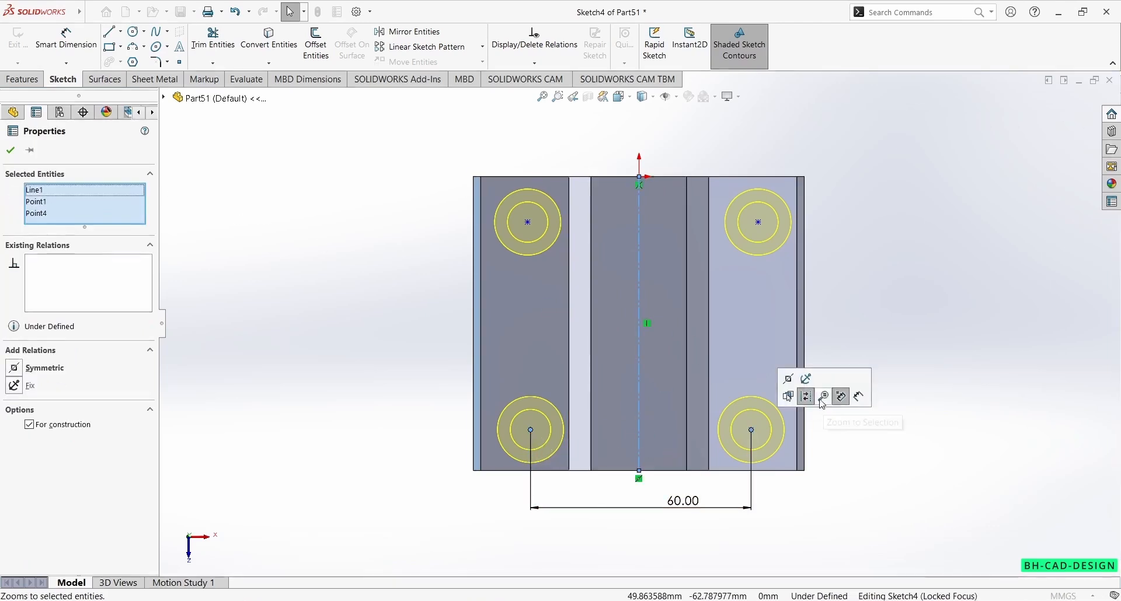
pyautogui.click(792, 386)
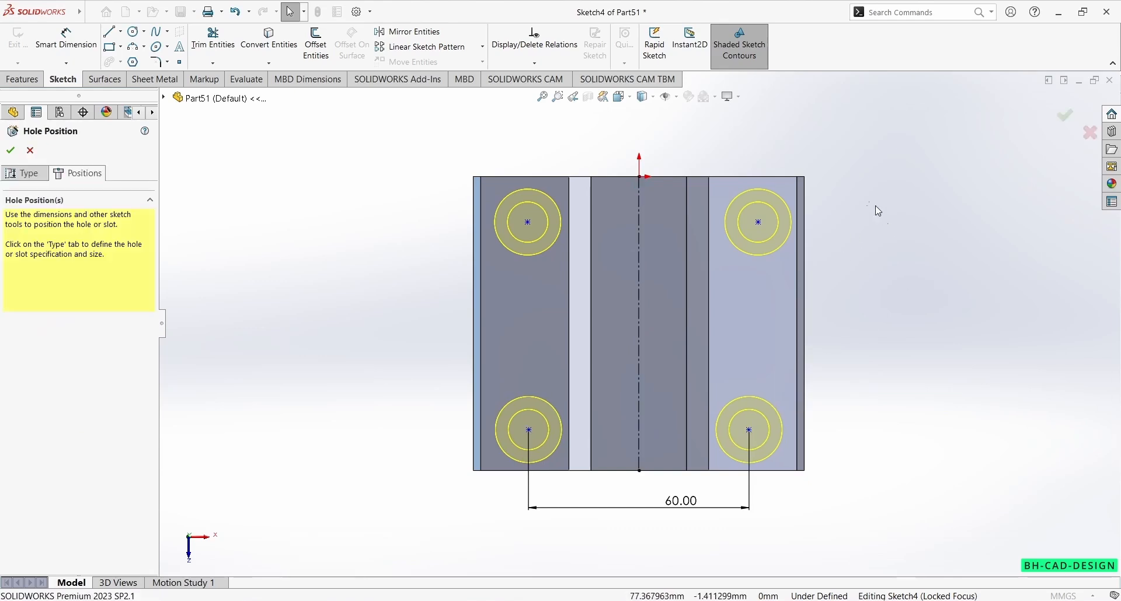
# Step: Make the other two hole centres, nearer the origin edge, symmetric about the vertical centerline
pyautogui.press('f')
pyautogui.click(545, 240)
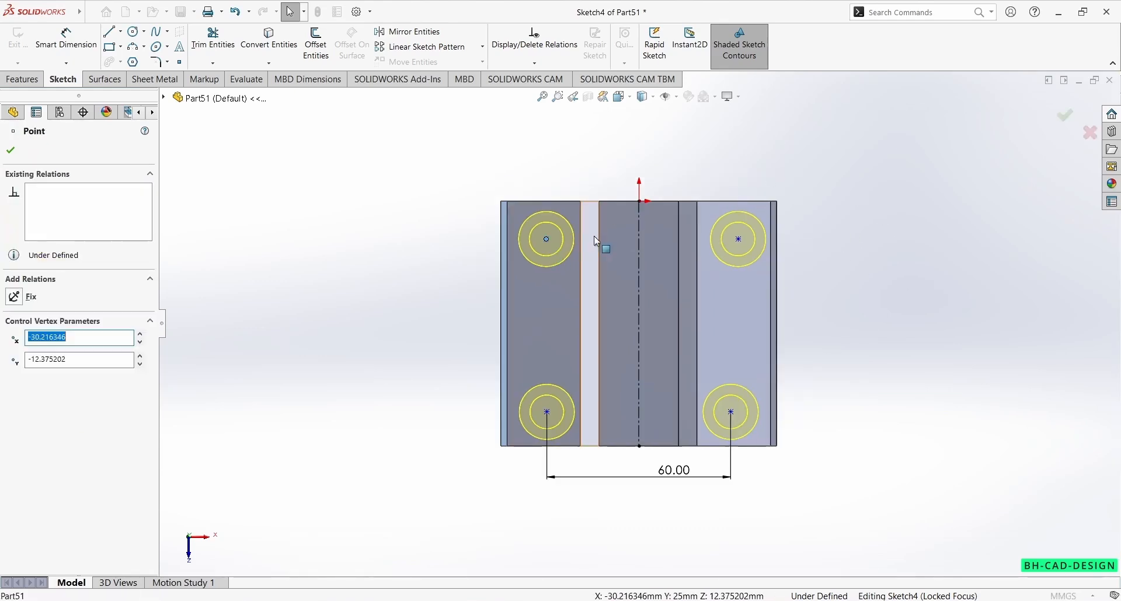
pyautogui.keyDown('ctrl'); pyautogui.click(639, 239); pyautogui.keyUp('ctrl')
pyautogui.keyDown('ctrl'); pyautogui.click(739, 240); pyautogui.keyUp('ctrl')
pyautogui.click(773, 188)
pyautogui.click(908, 256)
pyautogui.moveTo(876, 216); pyautogui.dragTo(787, 99, button='right')
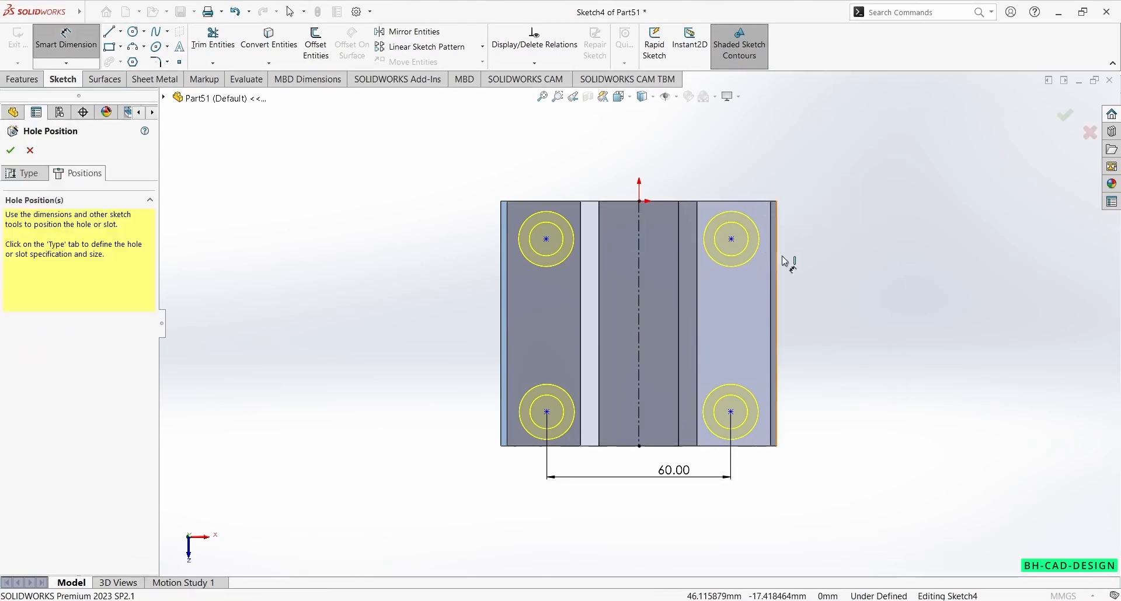
pyautogui.press('Escape')
# Step: Align the two hole centres on the right flange with a vertical relation
pyautogui.click(731, 239)
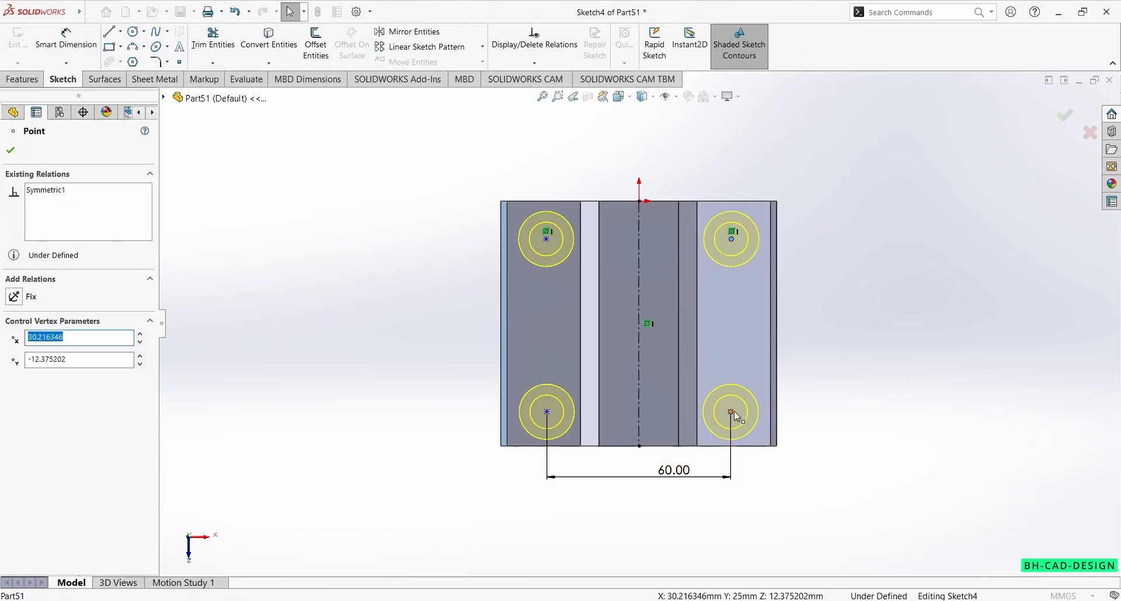
pyautogui.keyDown('ctrl'); pyautogui.click(732, 412); pyautogui.keyUp('ctrl')
pyautogui.click(785, 369)
pyautogui.click(800, 320)
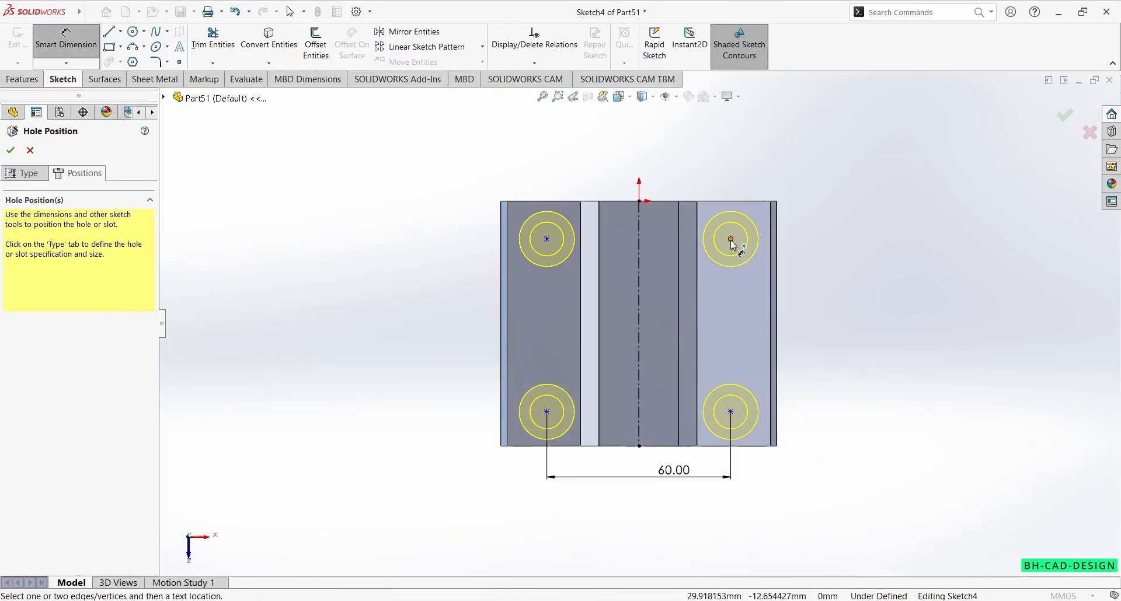
# Step: Dimension the lengthwise spacing between the two hole centres on the right flange as 38 mm
pyautogui.click(732, 240)
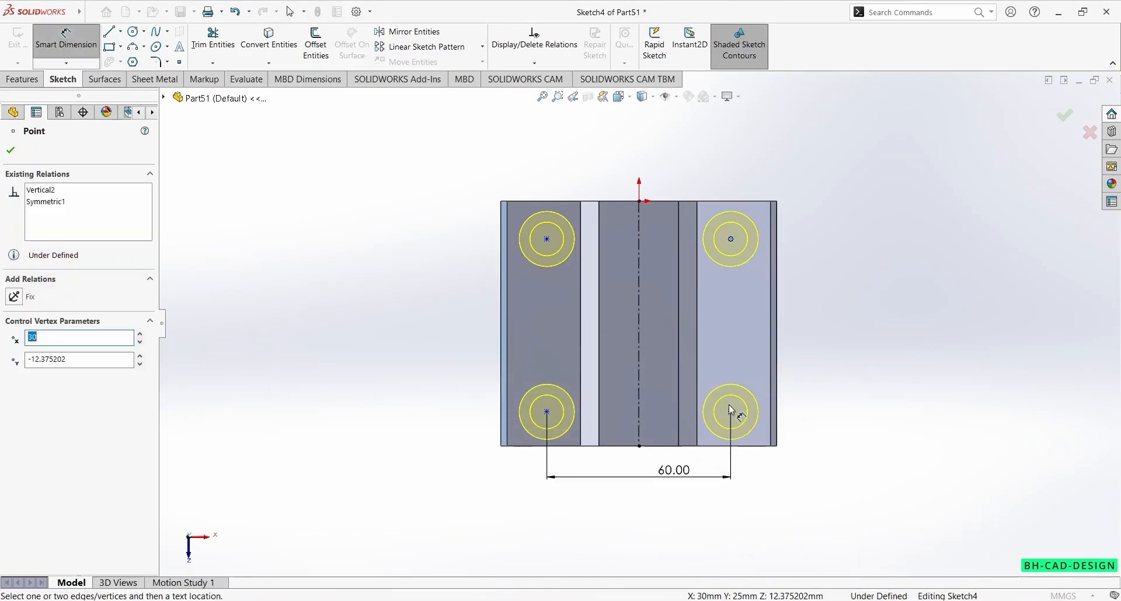
pyautogui.click(731, 413)
pyautogui.click(919, 338)
pyautogui.write('38')
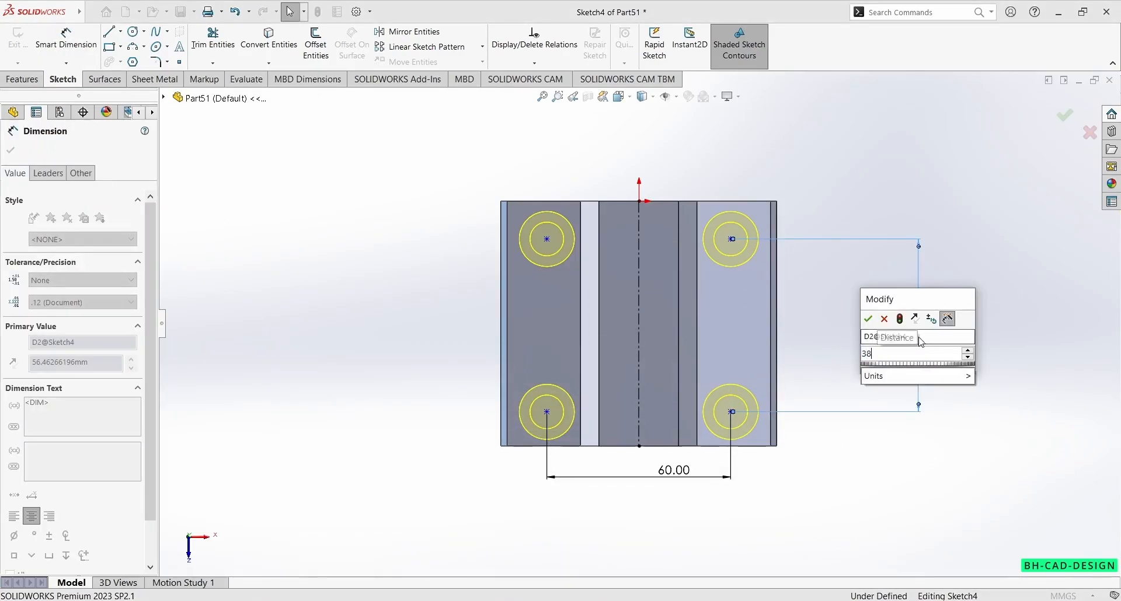
pyautogui.press('Return')
pyautogui.press('Escape')
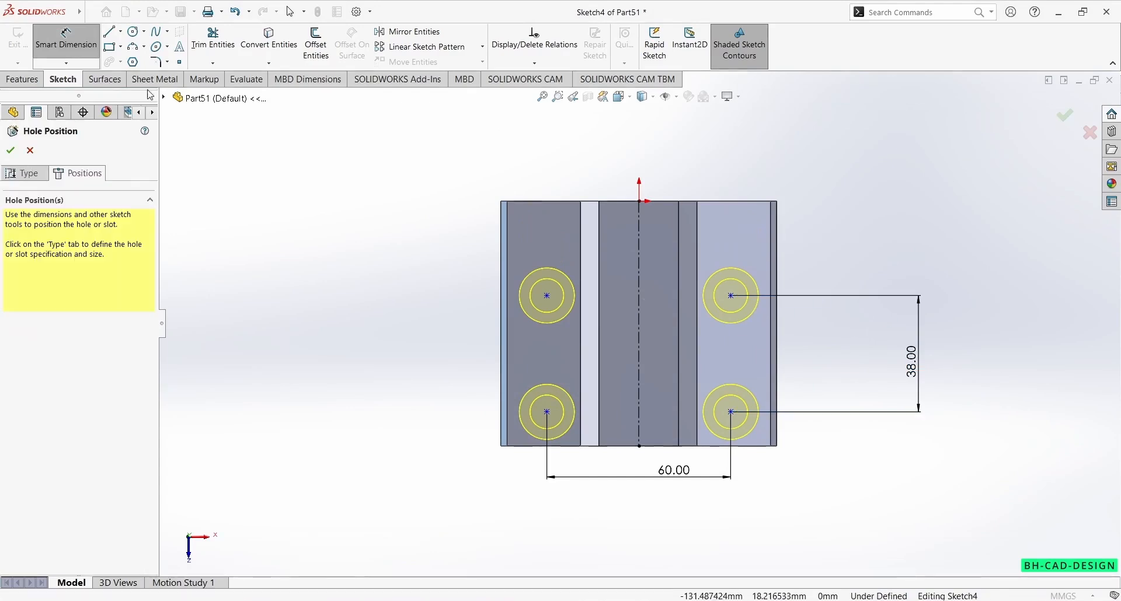
# Step: Sketch a horizontal centerline across the part between the two rows of holes, from one flange's outer edge to the other's
pyautogui.click(124, 33)
pyautogui.click(120, 37)
pyautogui.click(121, 32)
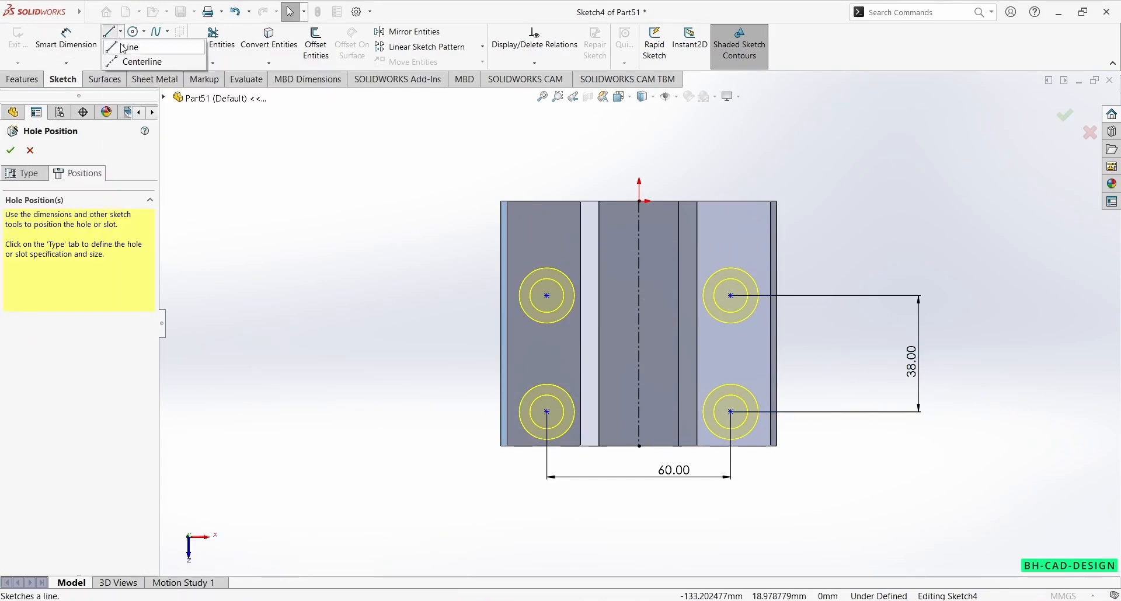
pyautogui.click(129, 64)
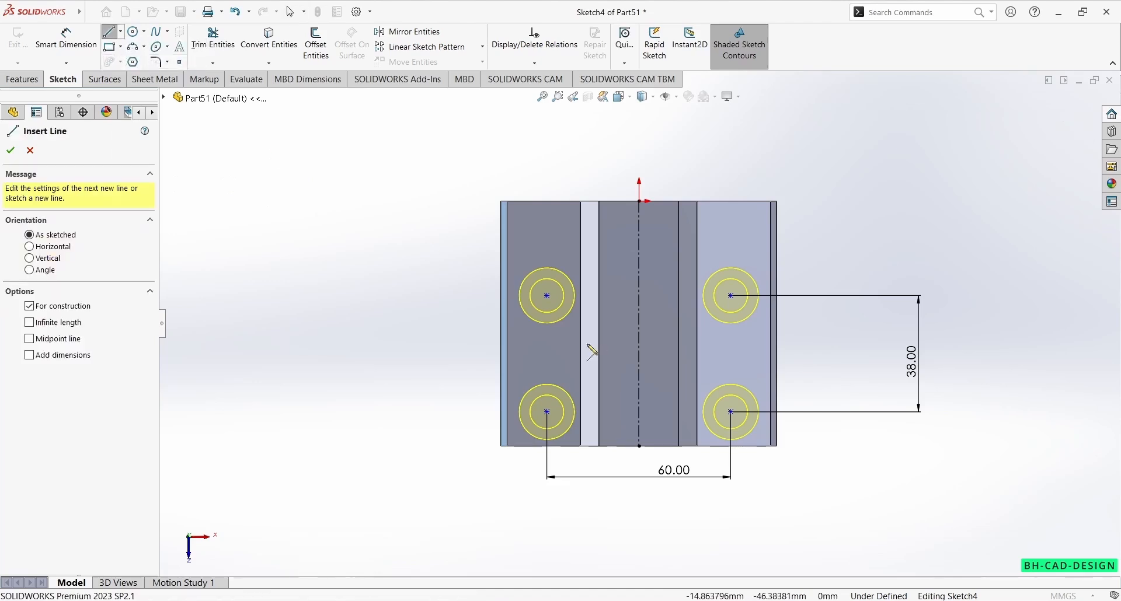
pyautogui.click(508, 344)
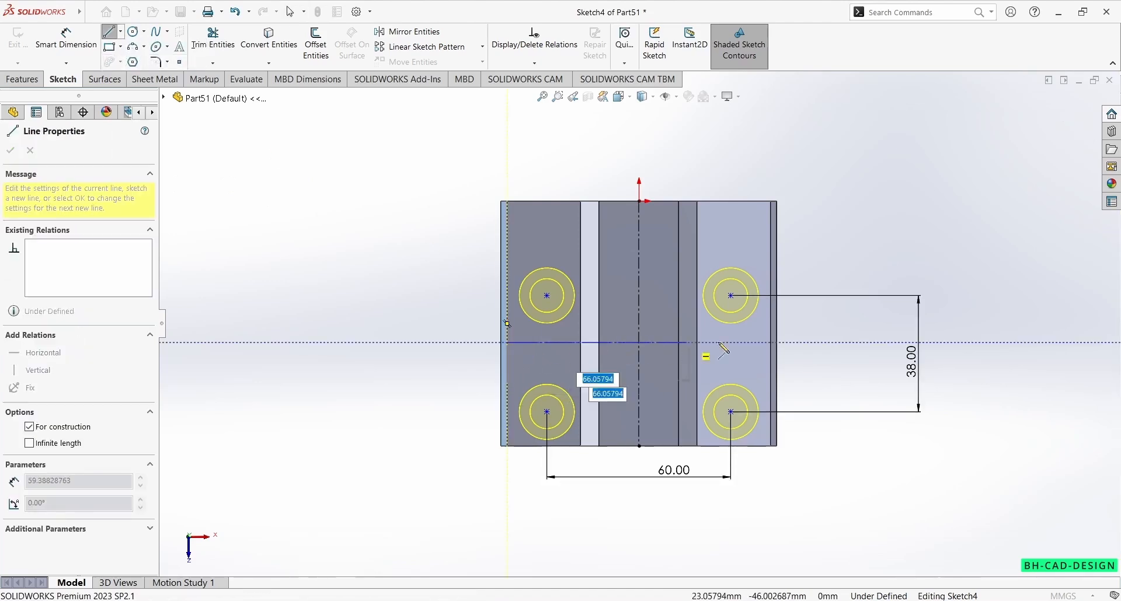
pyautogui.click(771, 343)
pyautogui.press('Escape')
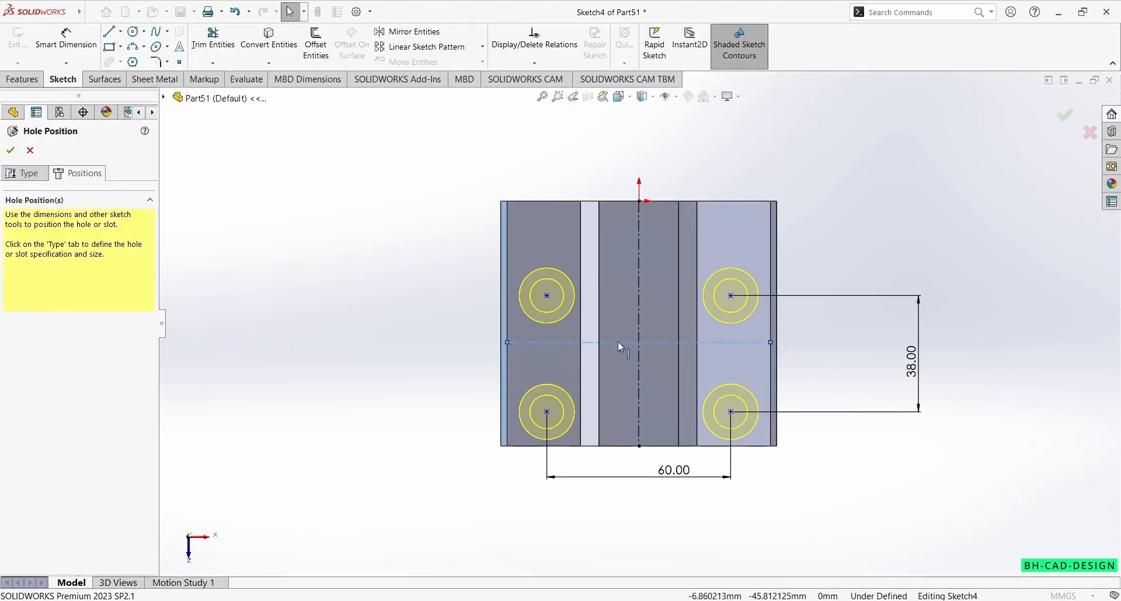
# Step: Make the two end edges of the raised central face symmetric about the horizontal centerline
pyautogui.click(617, 202)
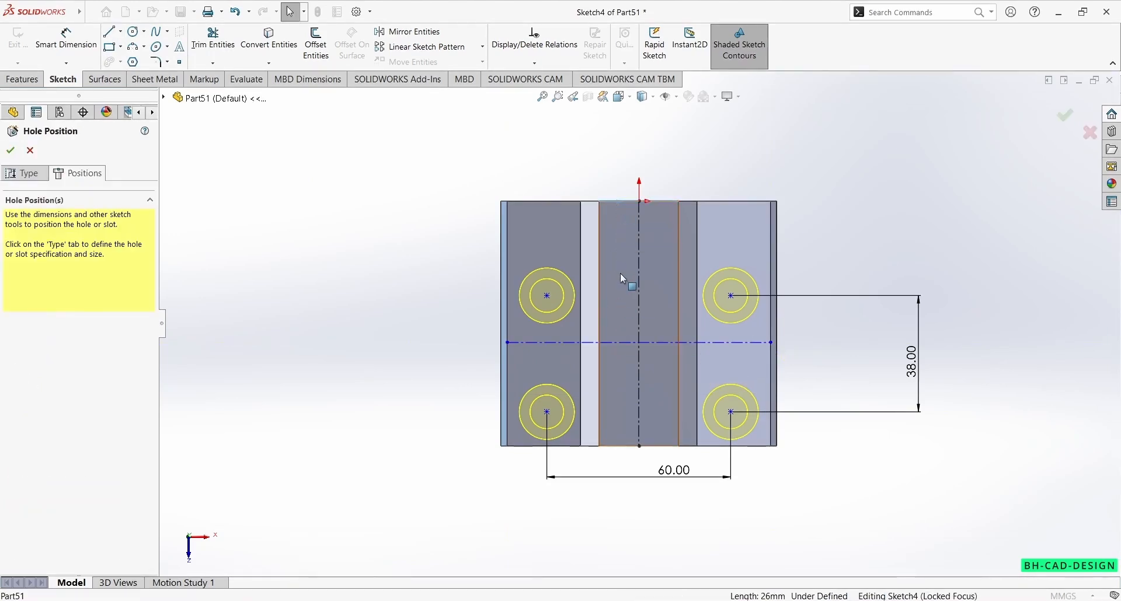
pyautogui.keyDown('ctrl'); pyautogui.click(618, 344); pyautogui.keyUp('ctrl')
pyautogui.keyDown('ctrl'); pyautogui.click(633, 445); pyautogui.keyUp('ctrl')
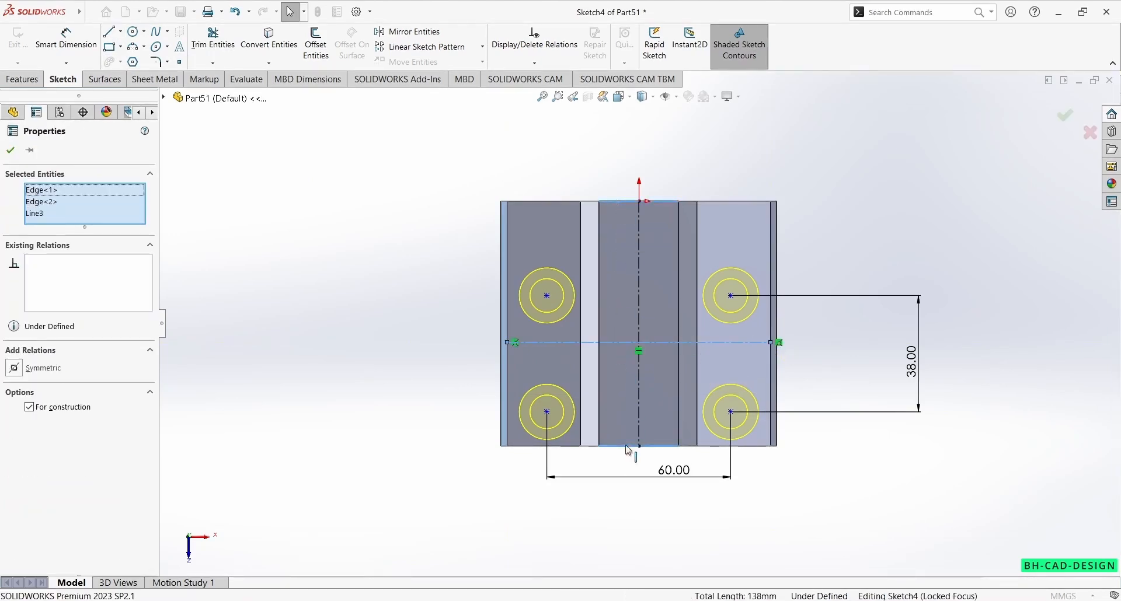
pyautogui.click(694, 410)
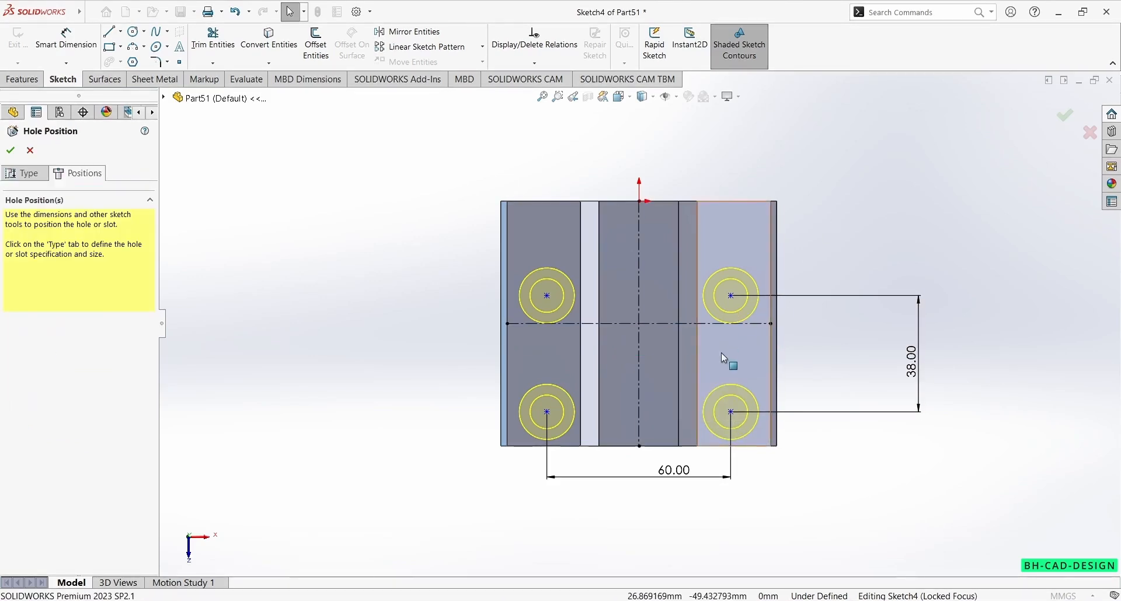
# Step: Make the right flange's two hole centres symmetric about the horizontal centerline and finish the counterbored holes
pyautogui.click(731, 297)
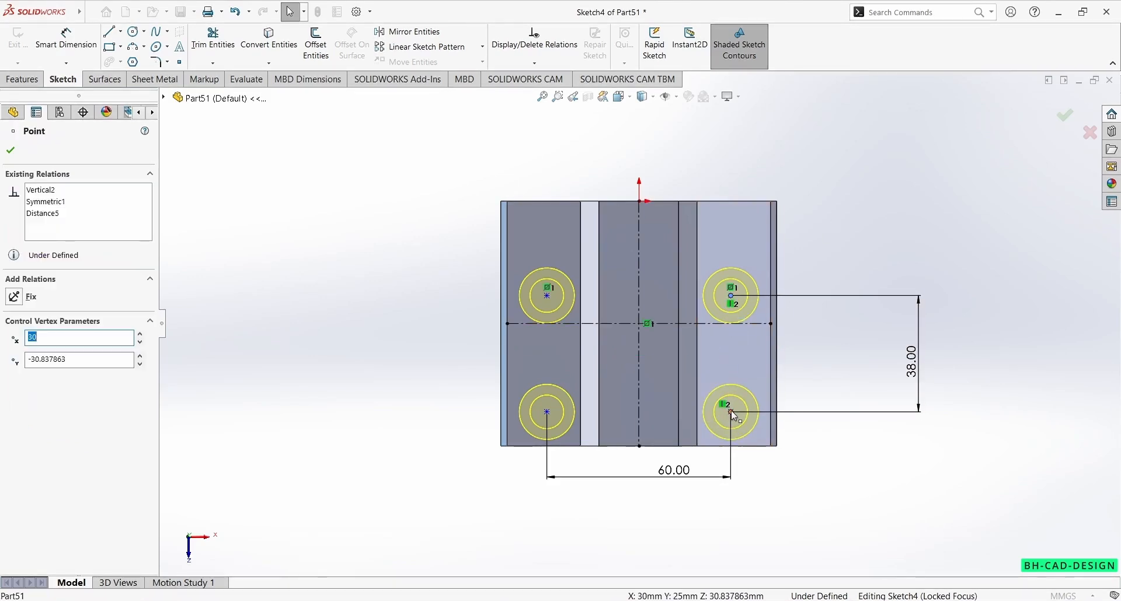
pyautogui.keyDown('ctrl'); pyautogui.click(731, 412); pyautogui.keyUp('ctrl')
pyautogui.keyDown('ctrl'); pyautogui.click(714, 323); pyautogui.keyUp('ctrl')
pyautogui.click(737, 273)
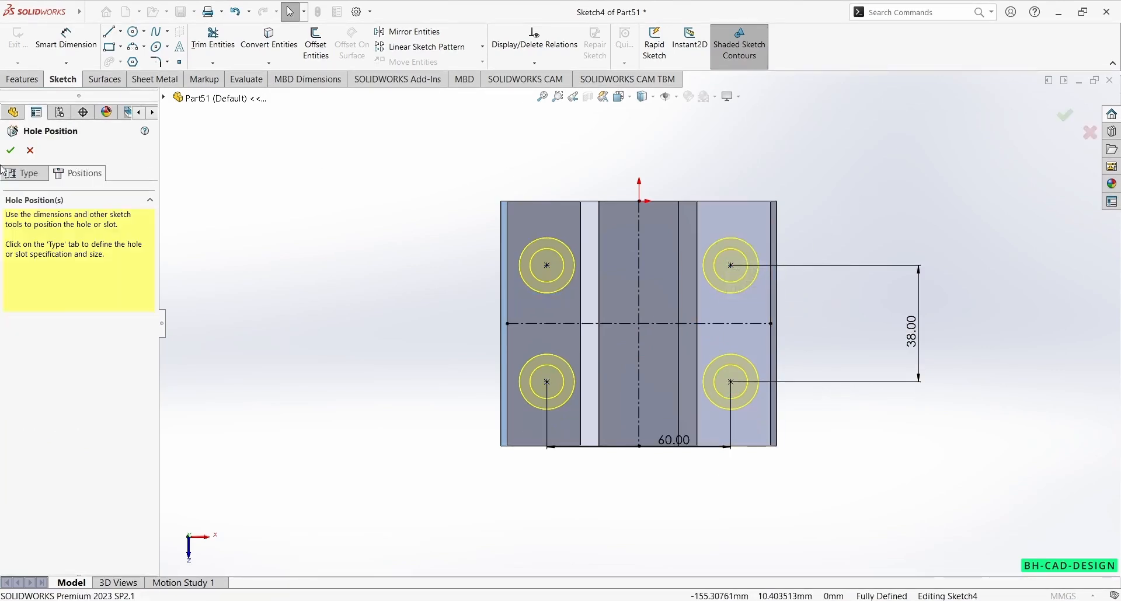
pyautogui.click(11, 150)
# Step: Chamfer both end edges of the raised central top face at 1 mm and 45°
pyautogui.hotkey('ctrl', '7')
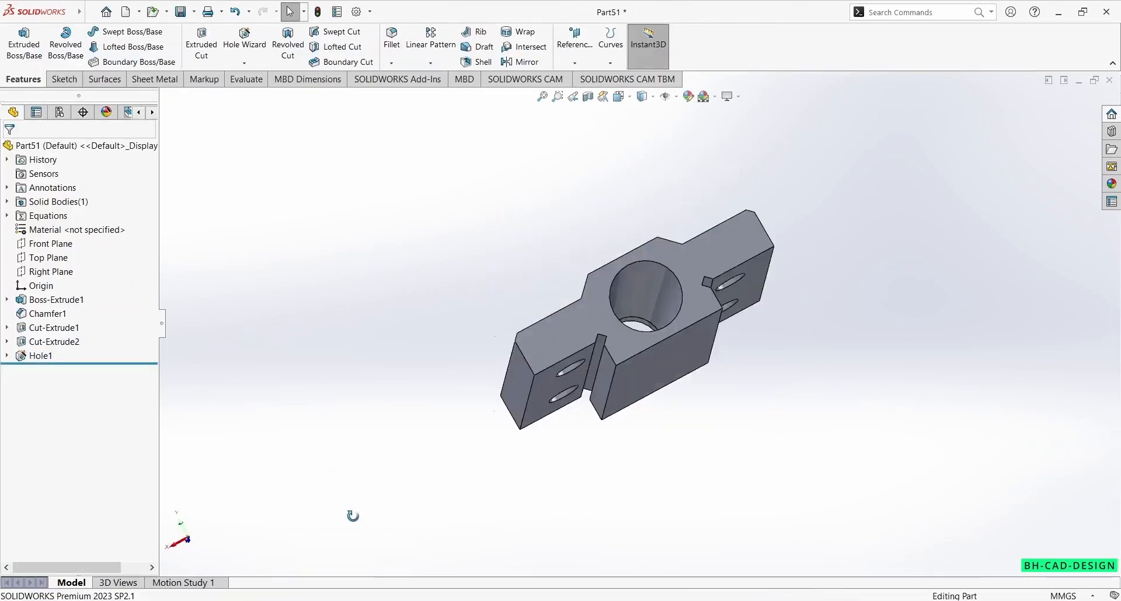
pyautogui.moveTo(585, 323); pyautogui.dragTo(661, 450, button='middle')
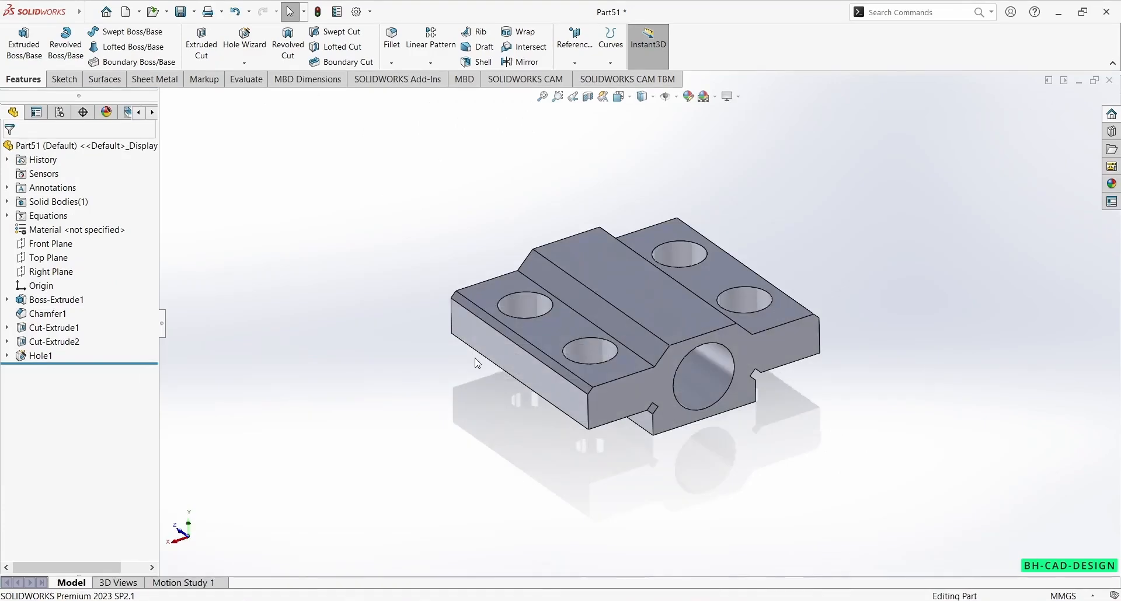
pyautogui.moveTo(502, 408); pyautogui.dragTo(535, 427, button='middle')
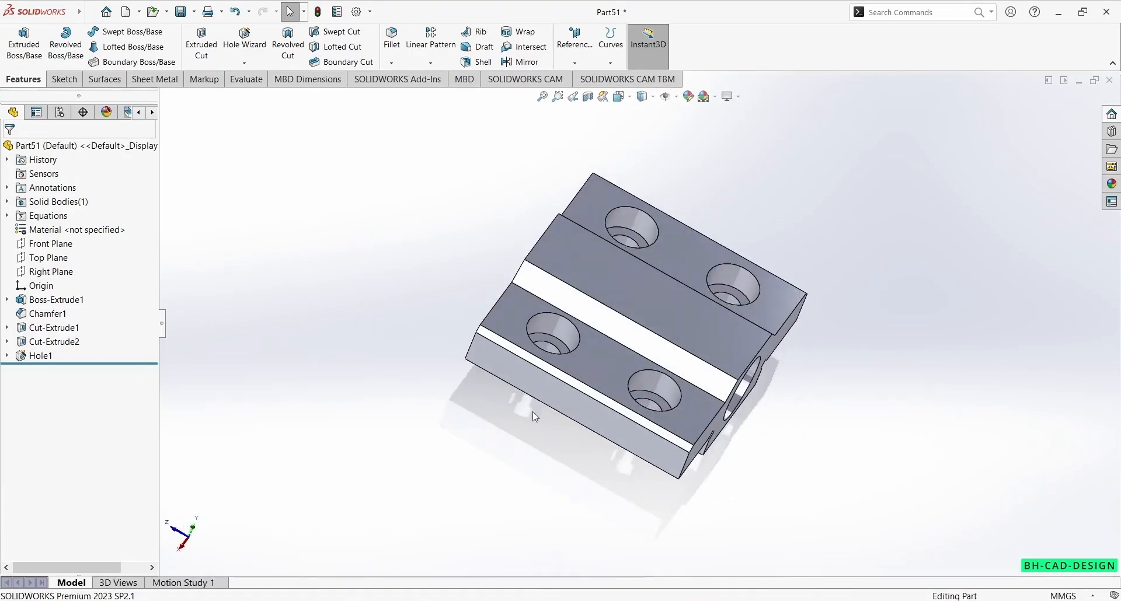
pyautogui.click(397, 78)
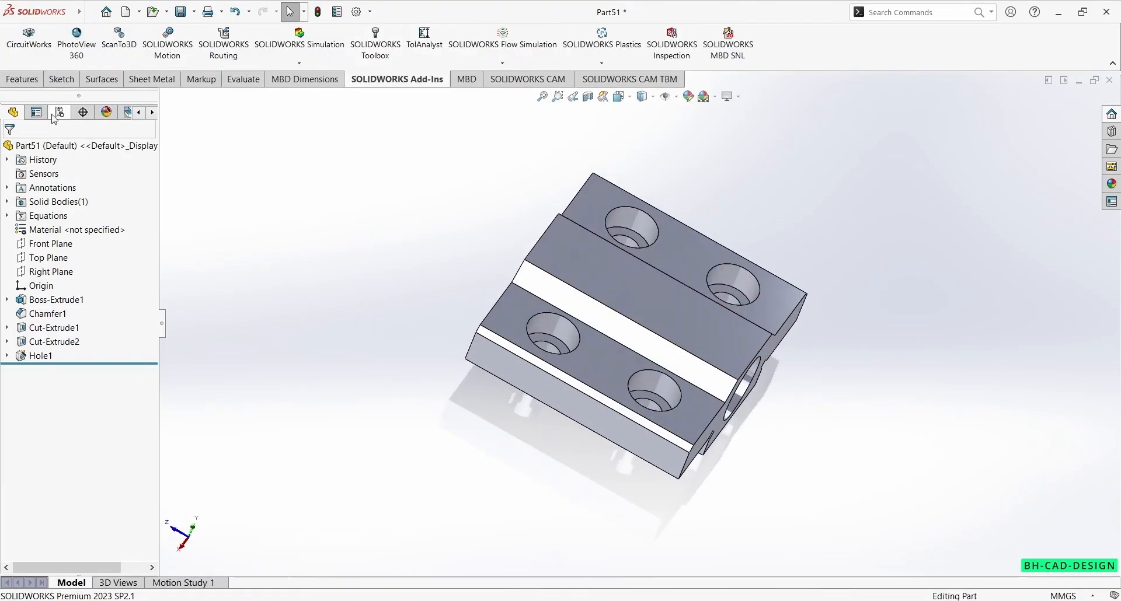
pyautogui.click(22, 79)
pyautogui.click(391, 63)
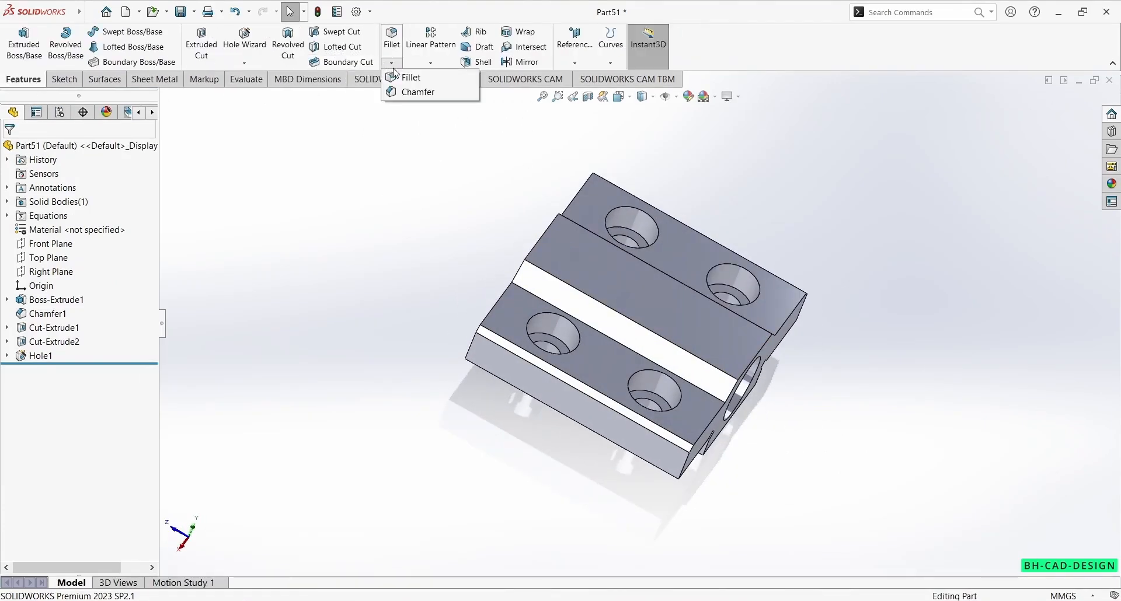
pyautogui.click(416, 92)
pyautogui.scroll(-5, 748, 316)
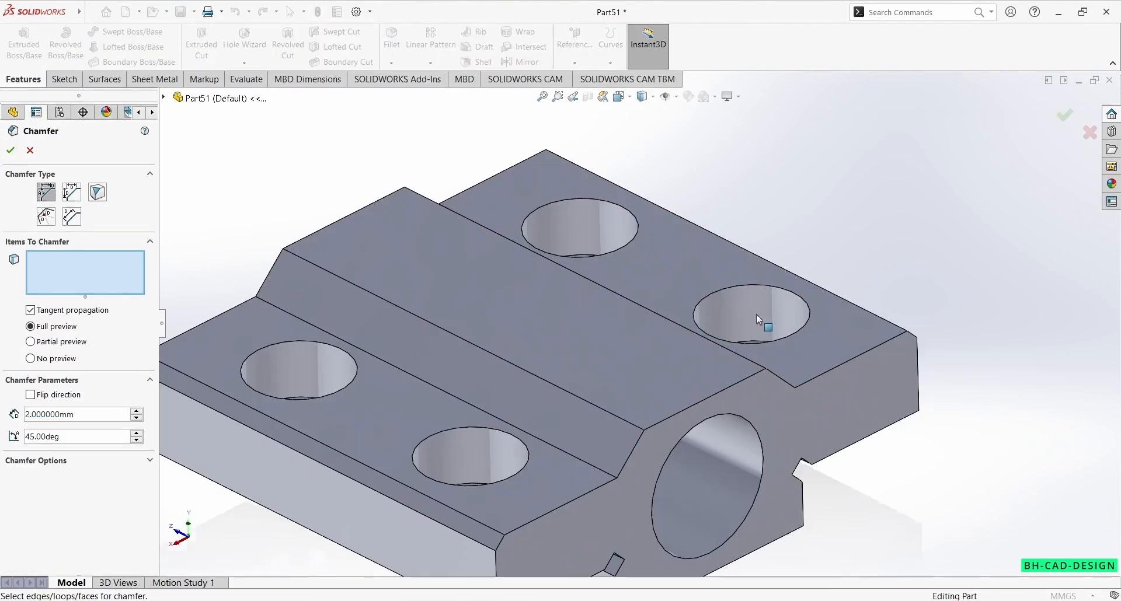
pyautogui.click(708, 396)
pyautogui.moveTo(500, 369); pyautogui.dragTo(271, 276, button='middle')
pyautogui.click(286, 280)
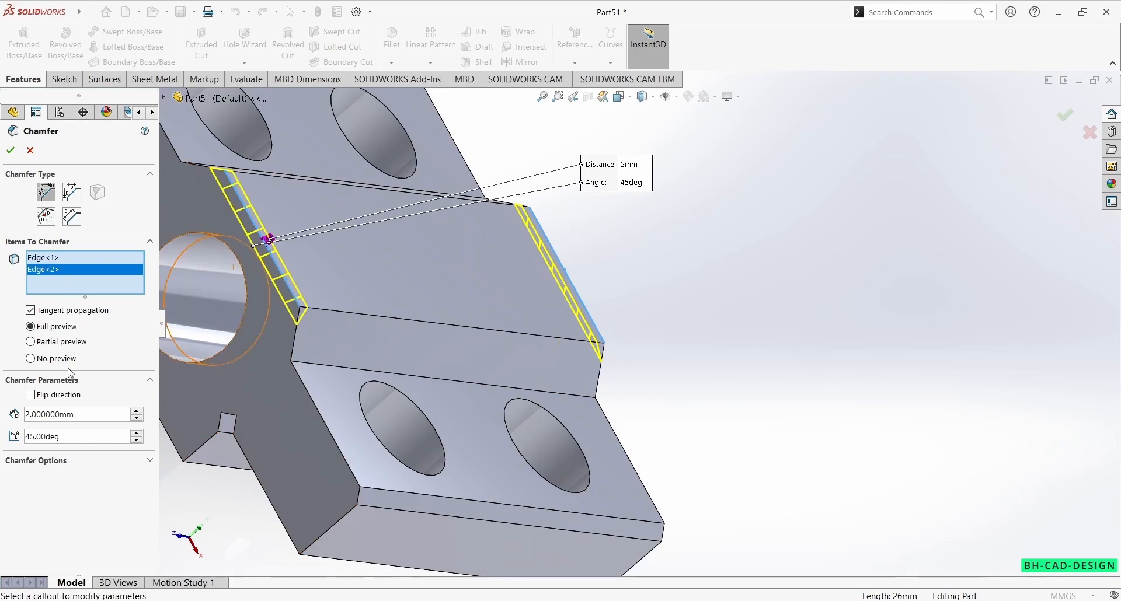
pyautogui.press('Return')
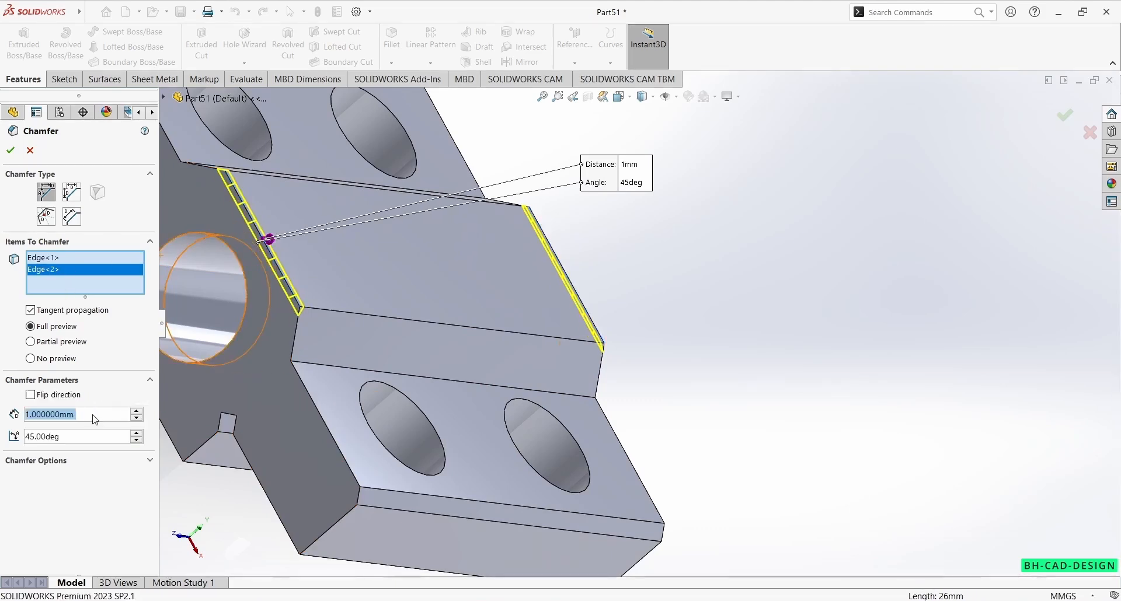
pyautogui.click(824, 358)
pyautogui.moveTo(824, 358); pyautogui.dragTo(393, 532, button='middle')
pyautogui.scroll(4, 632, 303)
pyautogui.scroll(-1, 578, 365)
pyautogui.scroll(-1, 583, 245)
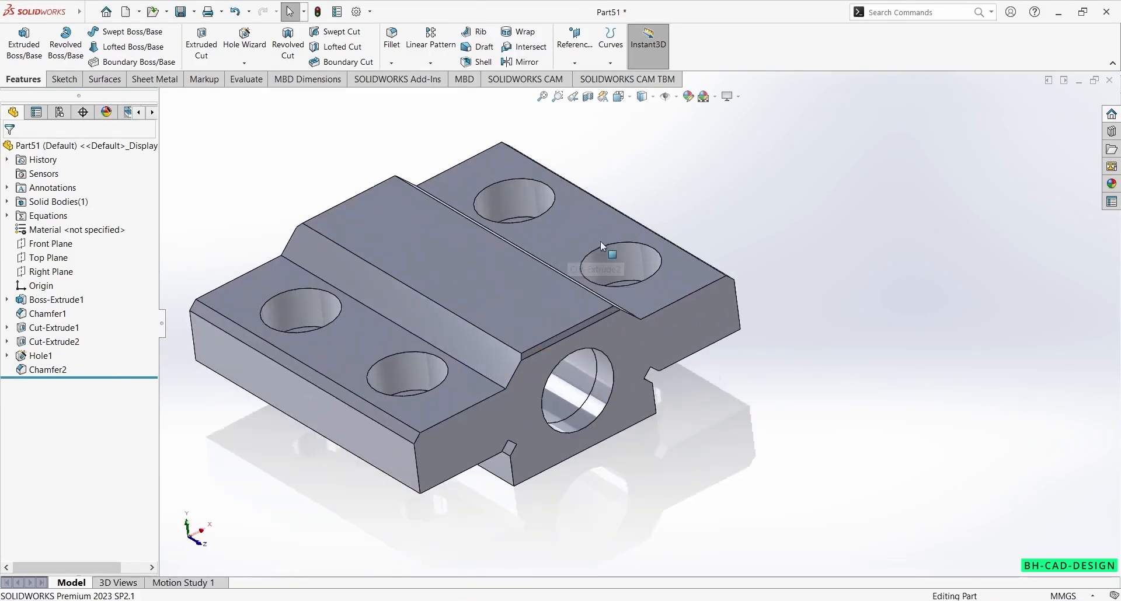
pyautogui.scroll(1, 737, 253)
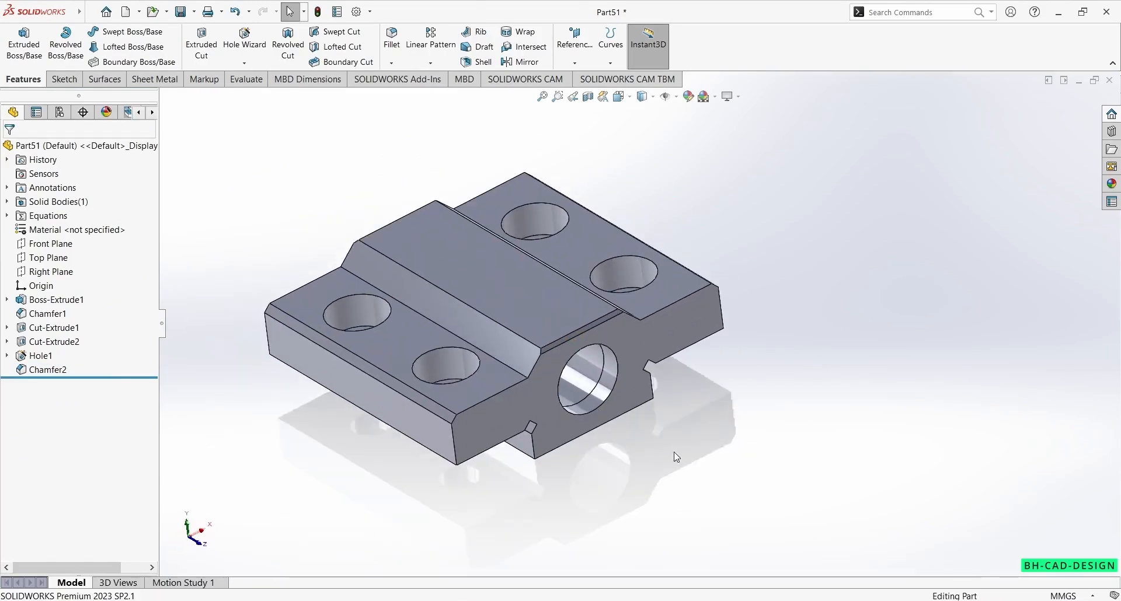